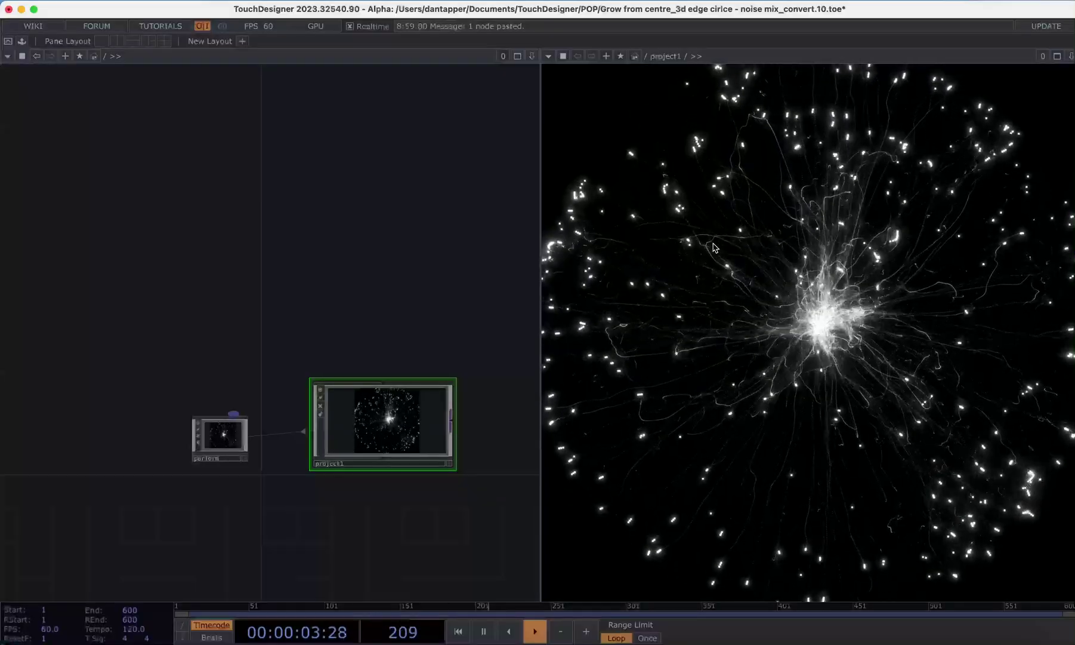
Step: Switch to the YouTube page of the Iterative Tentacles tutorial and read through the viewer comments
key("ctrl+Up")
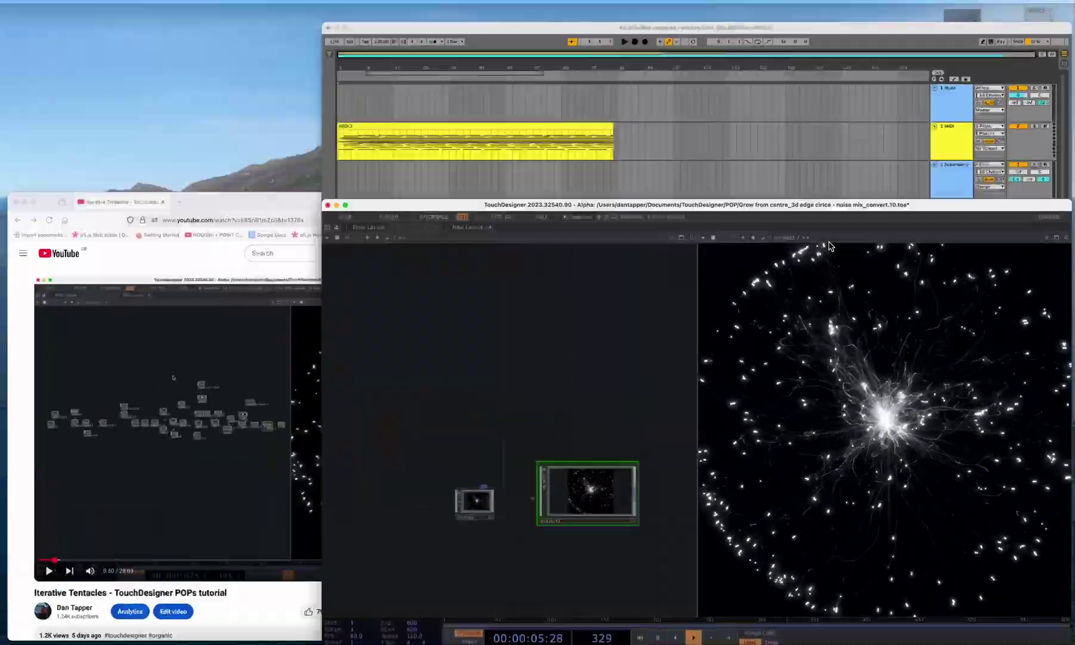
left_click(271, 479)
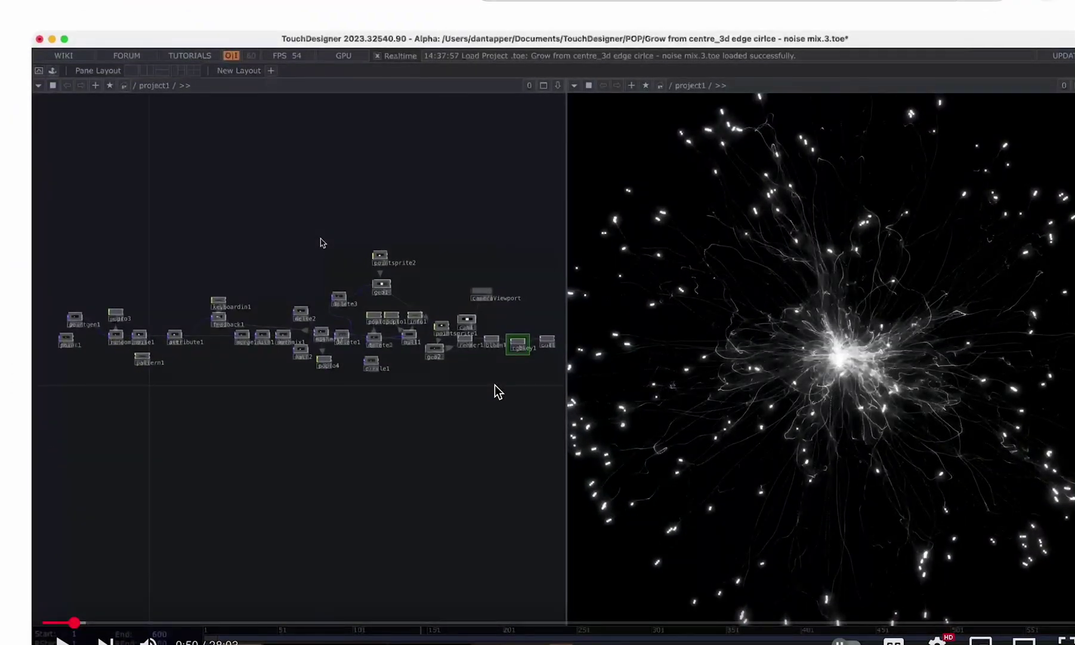
scroll(495, 391, "down", 10)
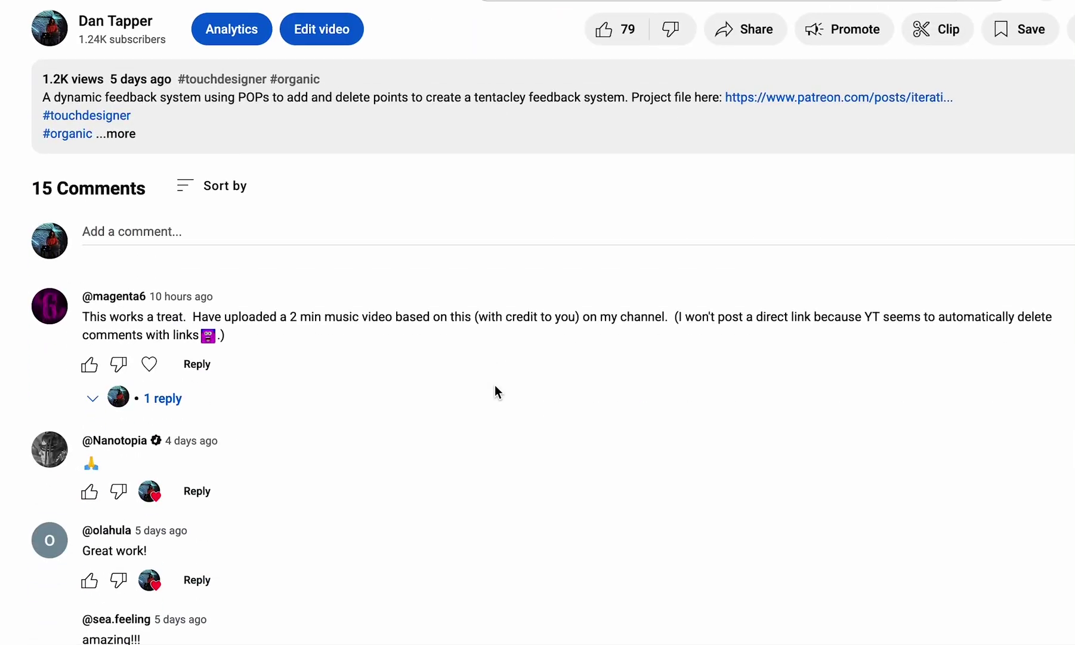
scroll(496, 386, "down", 3)
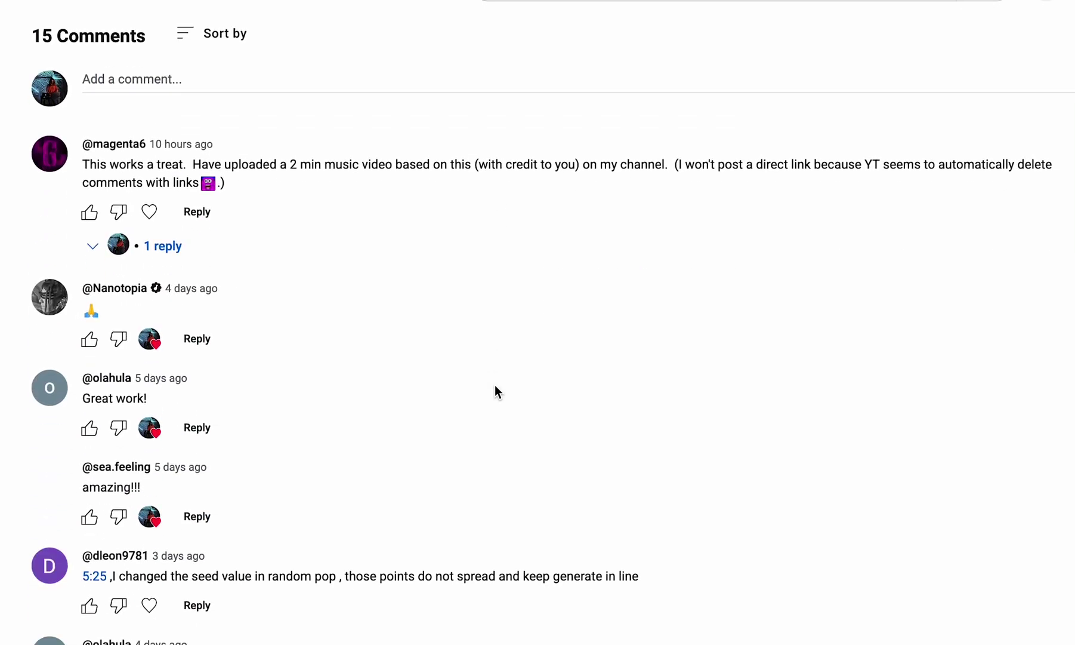
scroll(495, 392, "down", 8)
scroll(629, 203, "up", 8)
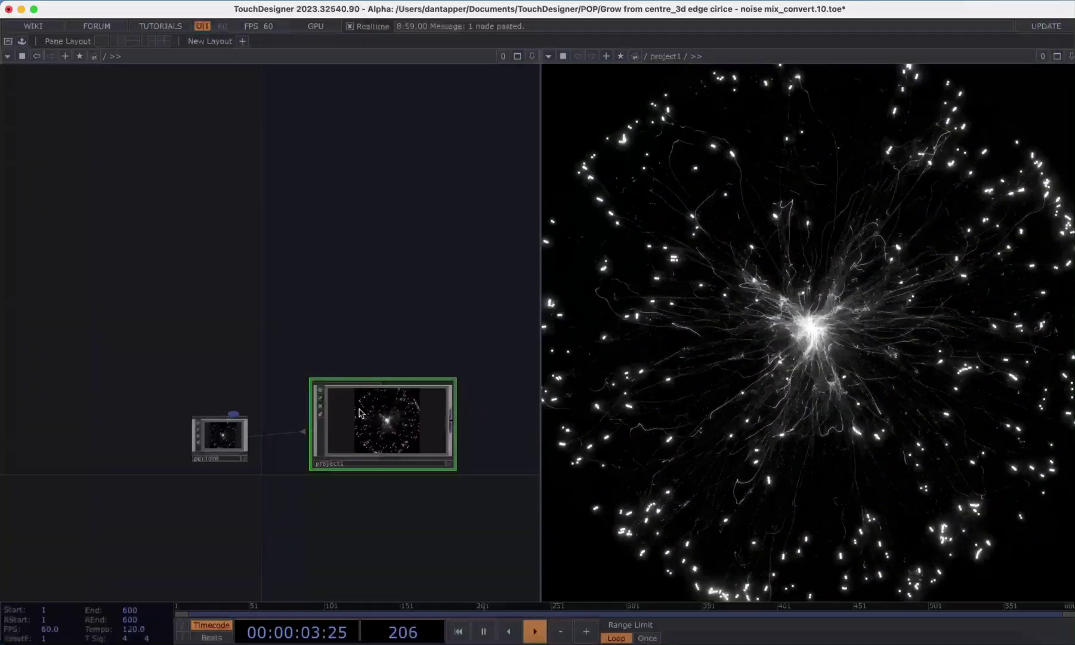
Step: Enter the project1 network and select the whole operator chain from pointgen1 to the output, excluding the performance monitor
double_click(360, 412)
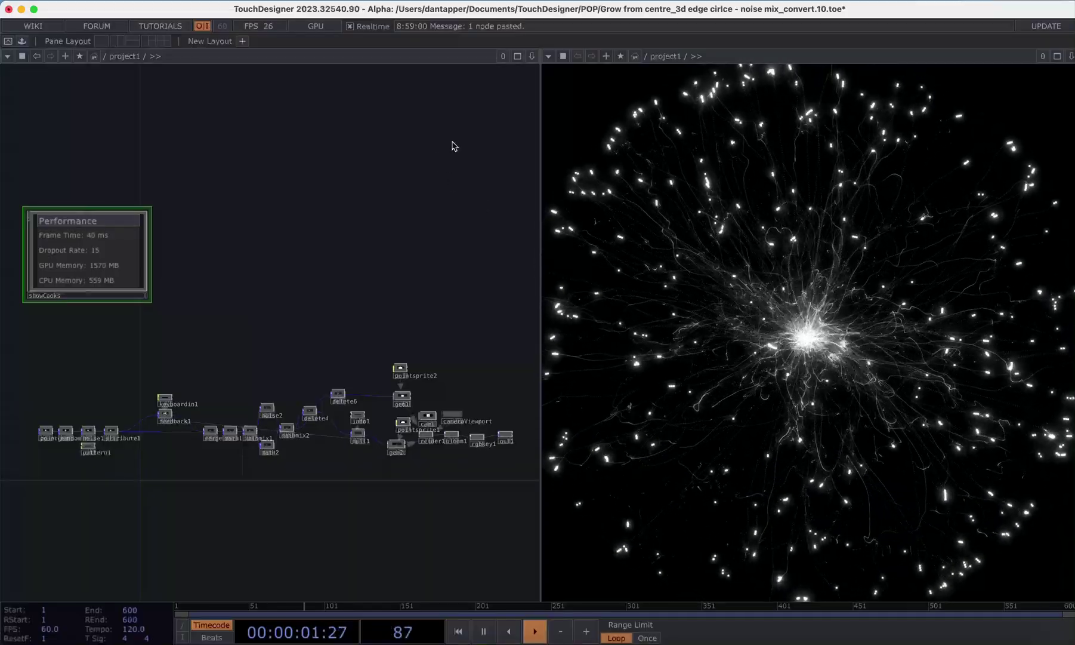
key("u")
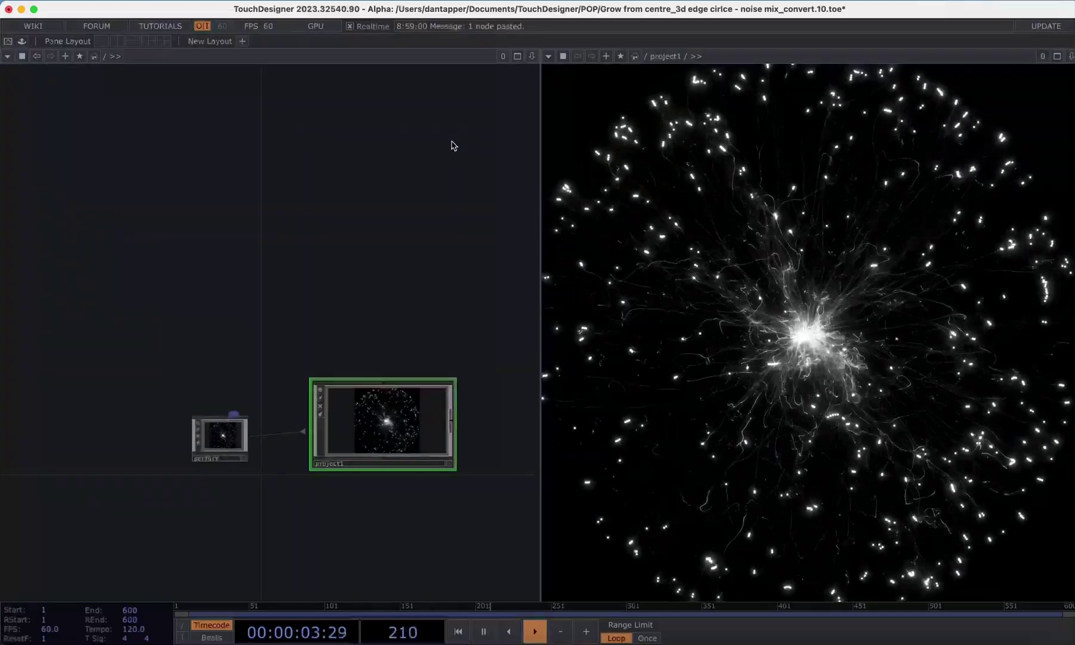
key("i")
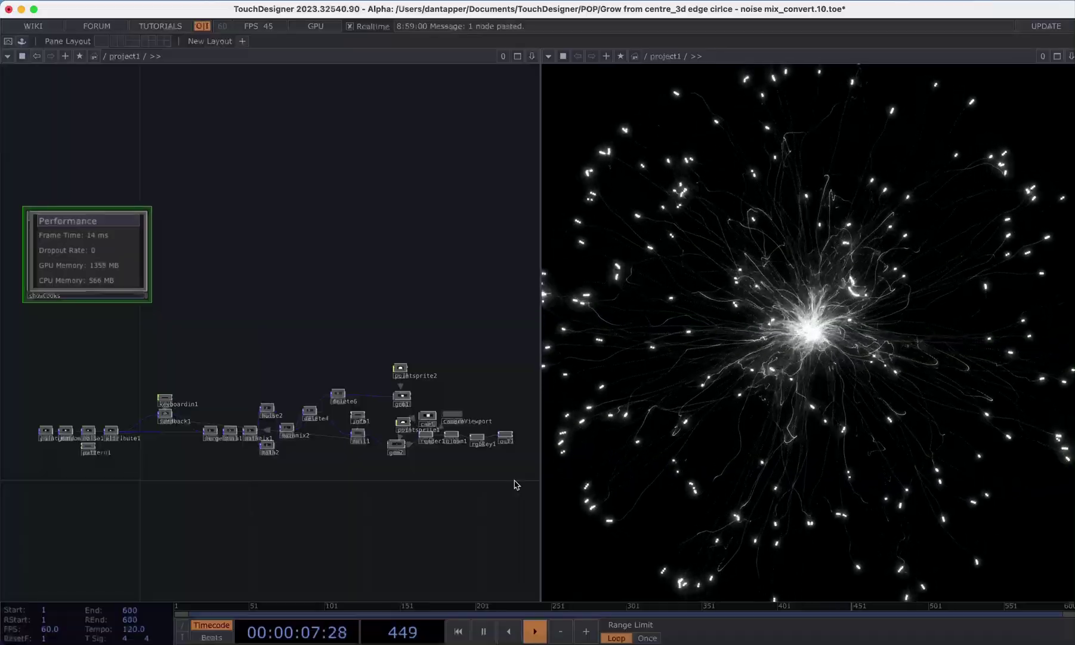
left_click_drag(517, 485, 36, 368)
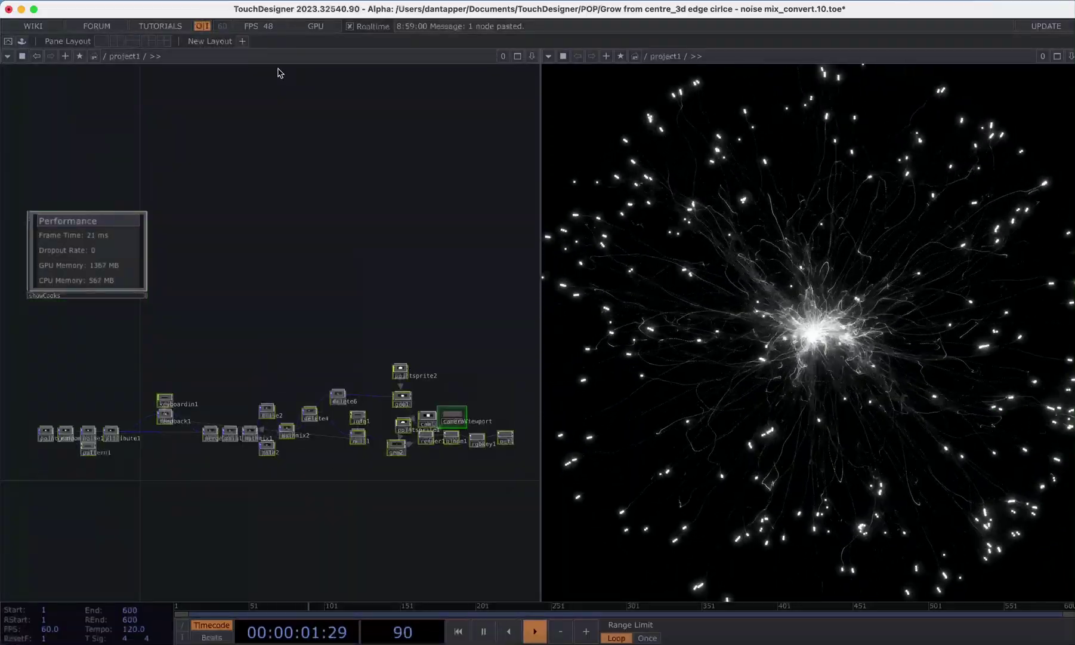
scroll(516, 339, "up", 10)
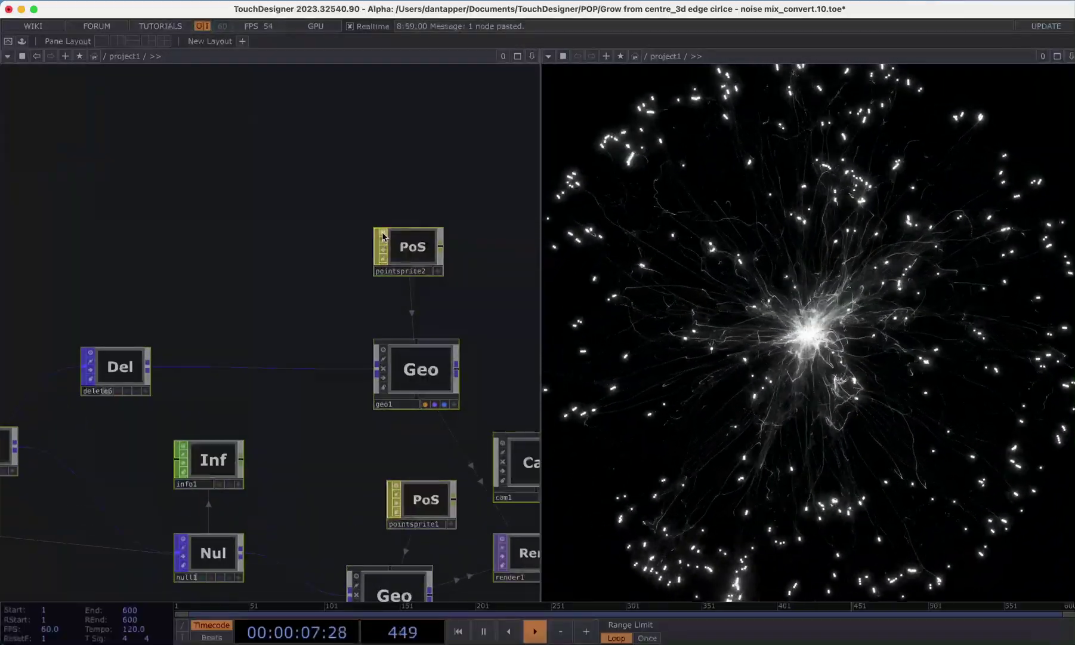
scroll(331, 280, "down", 10)
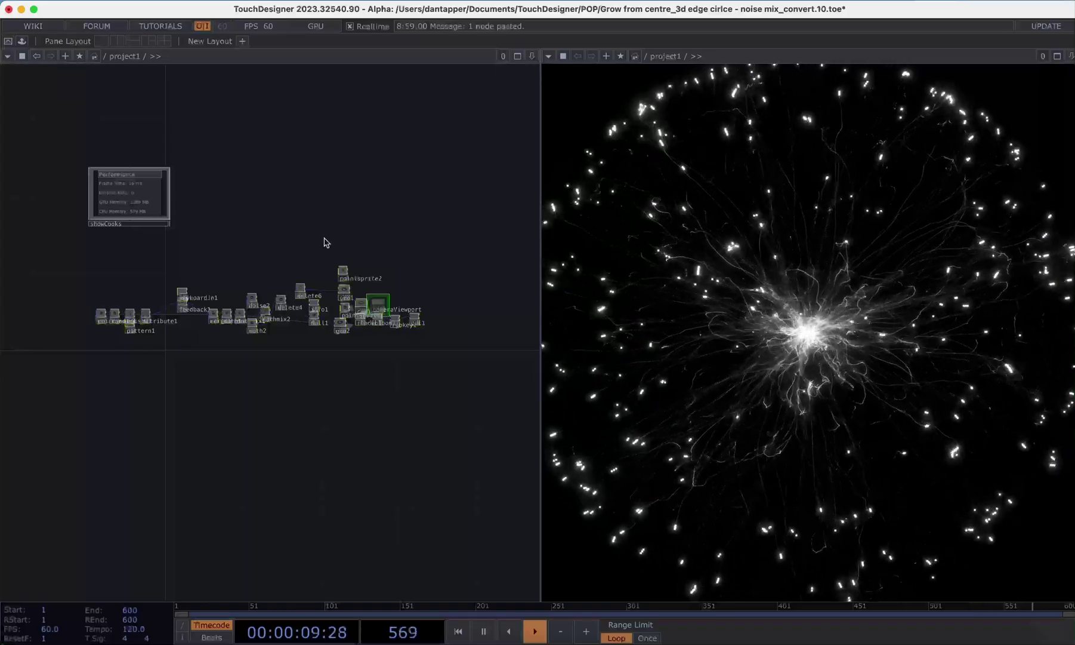
scroll(327, 242, "up", 5)
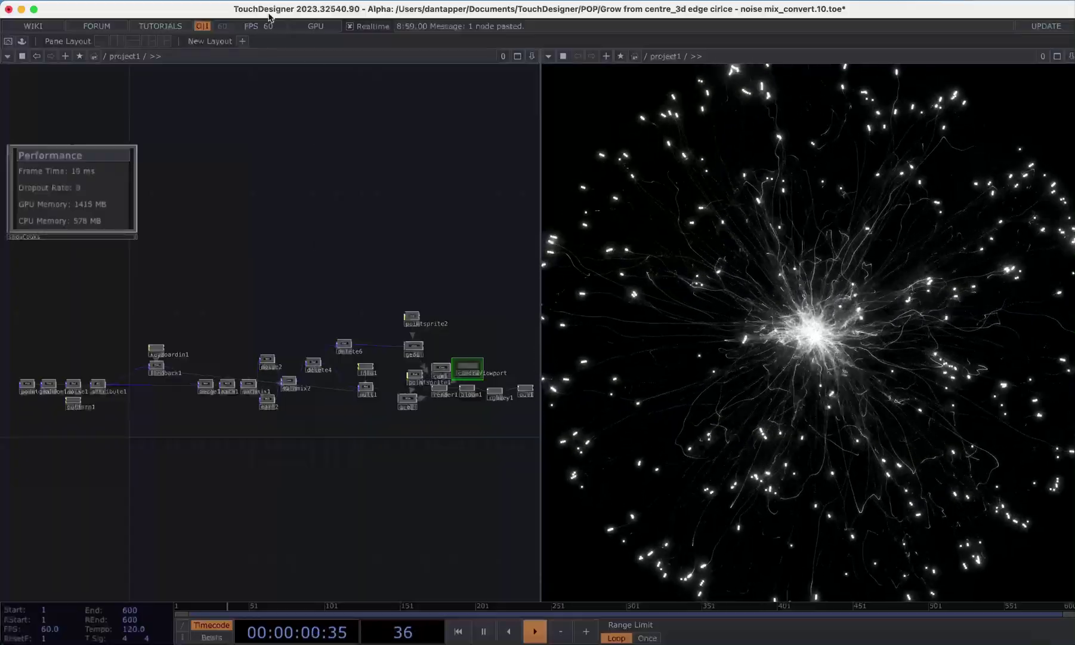
Step: Check the shape, point count and distribution parameters of the pointgen1 operator
left_click(25, 386)
key("p")
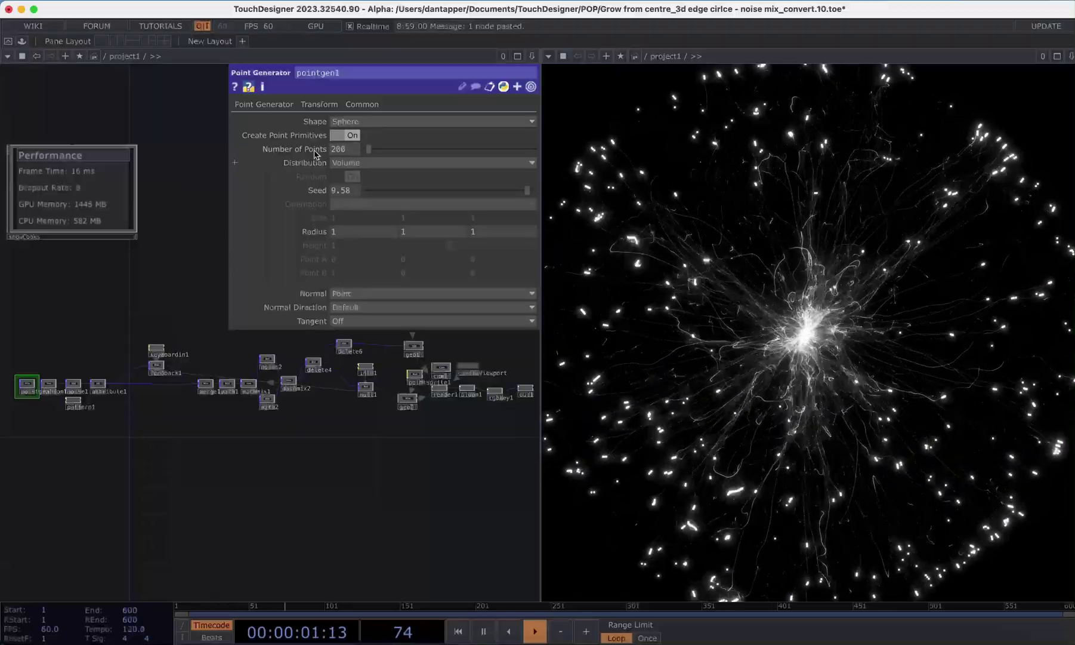
key("p")
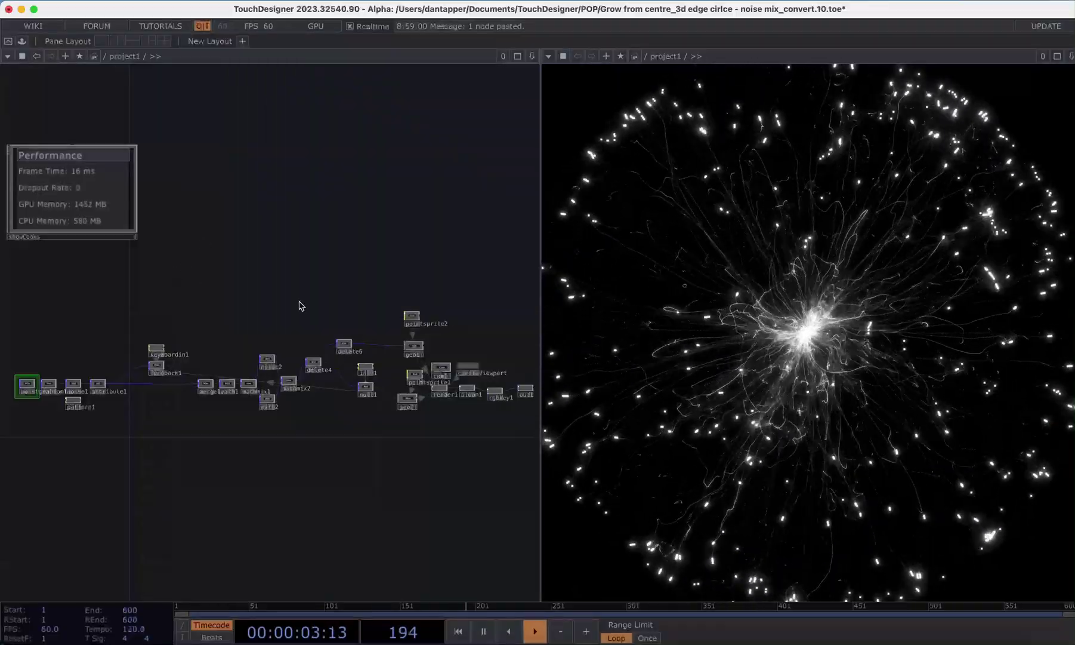
Step: Check the attribute deletion parameters of the delete4 and delete6 operators
scroll(364, 352, "up", 2)
left_click(300, 370)
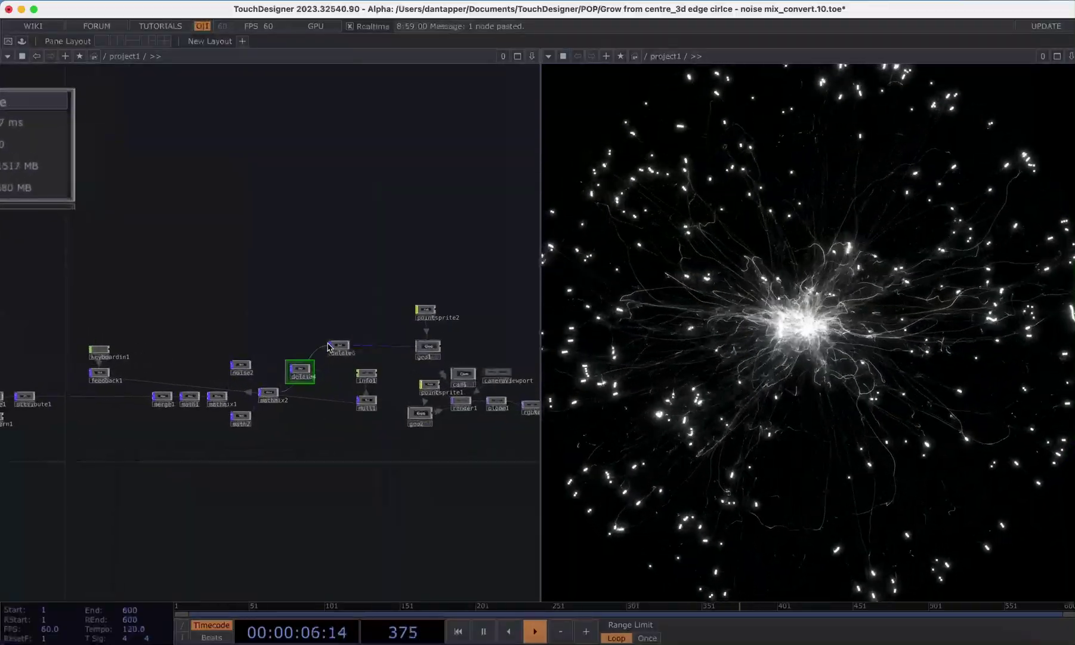
key("p")
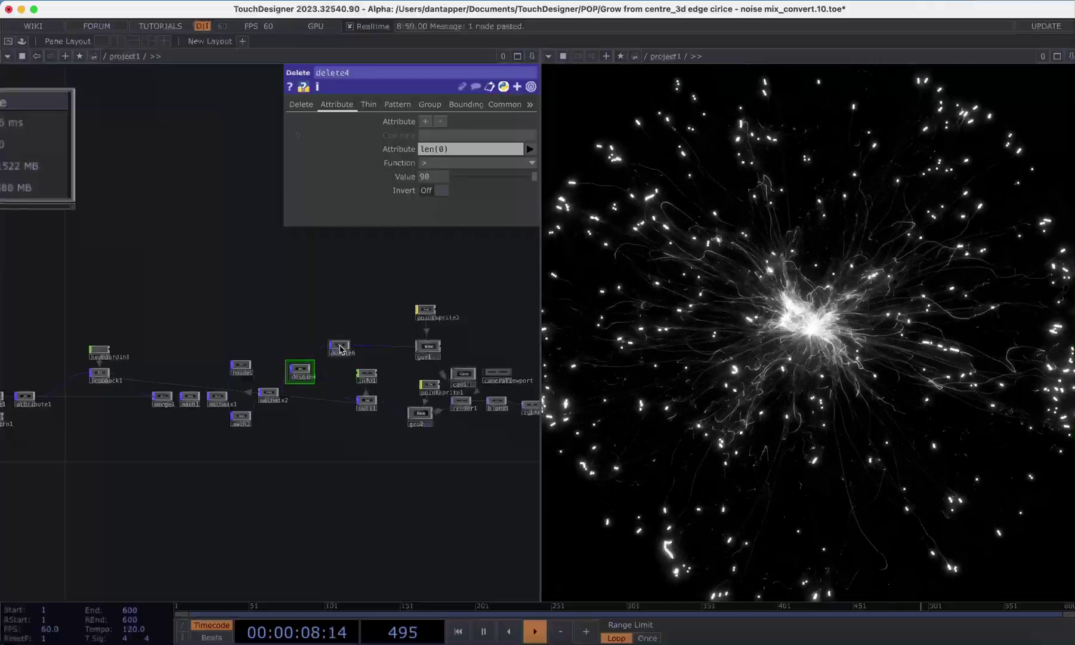
left_click(341, 349)
left_click(302, 370)
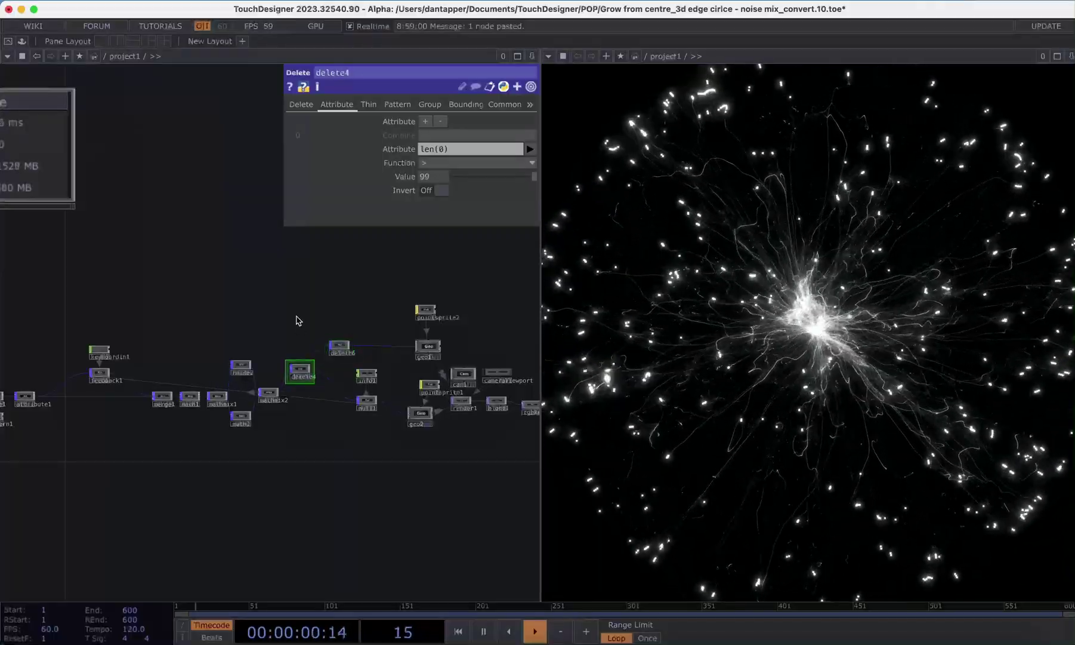
key("p")
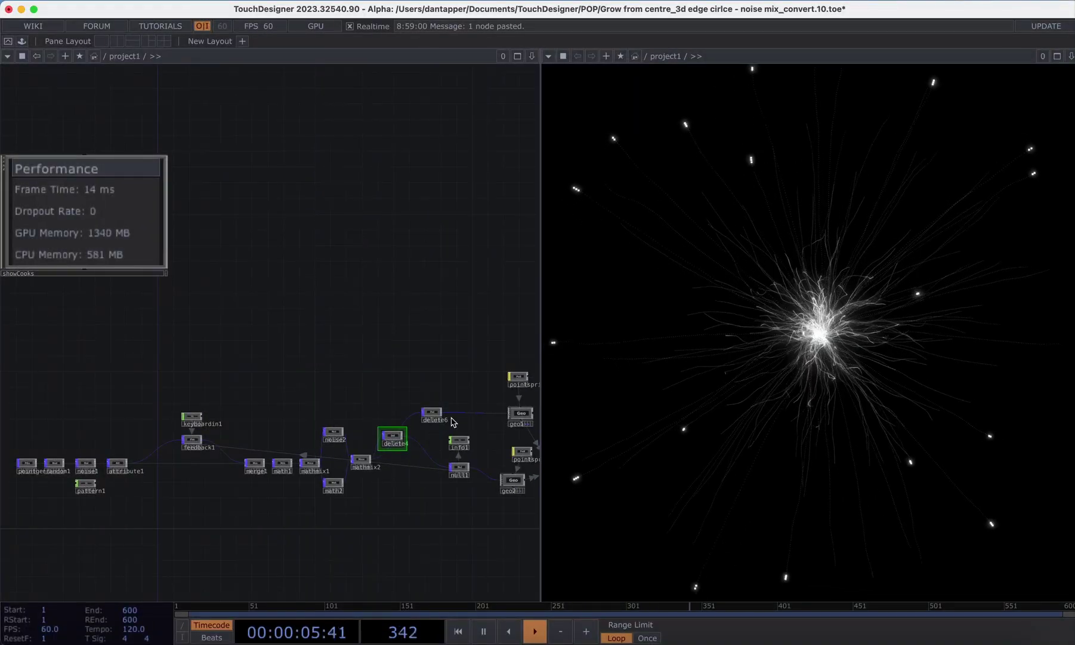
Step: Examine the vertex, point and primitive counts in the info1 operator above null1
scroll(454, 421, "up", 5)
scroll(321, 400, "down", 5)
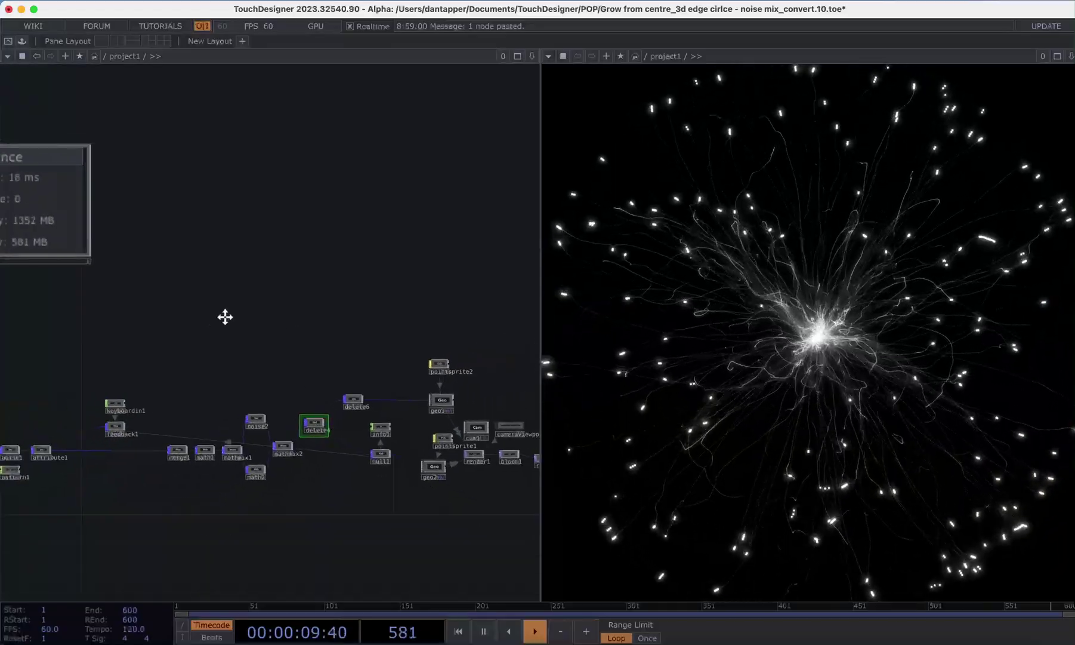
left_click_drag(223, 317, 321, 334)
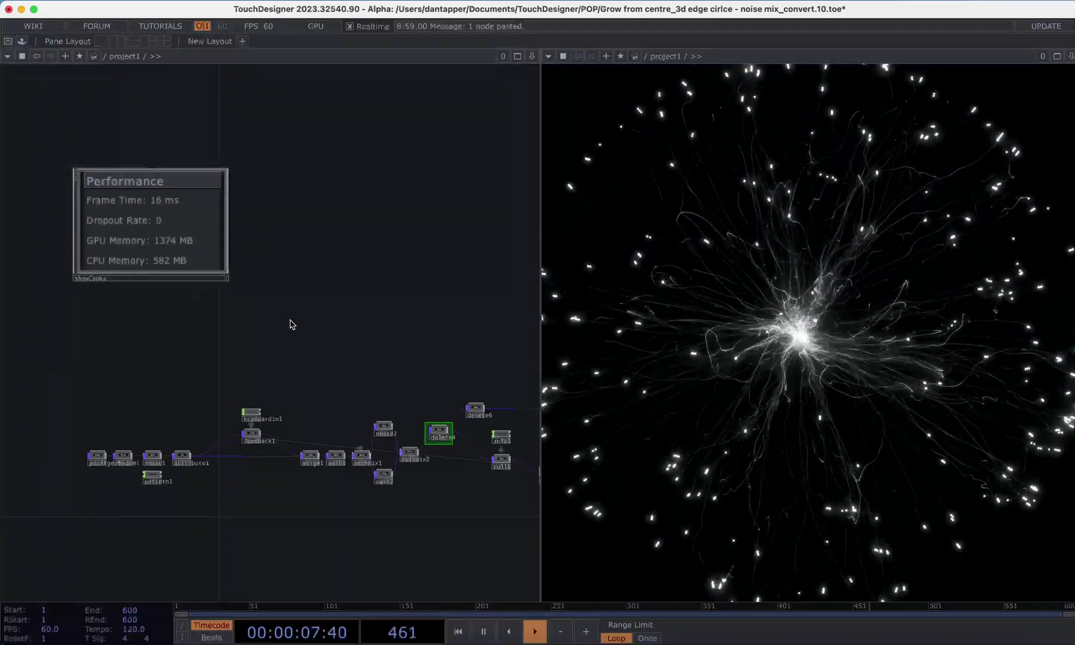
scroll(290, 324, "right", 5)
scroll(403, 337, "up", 5)
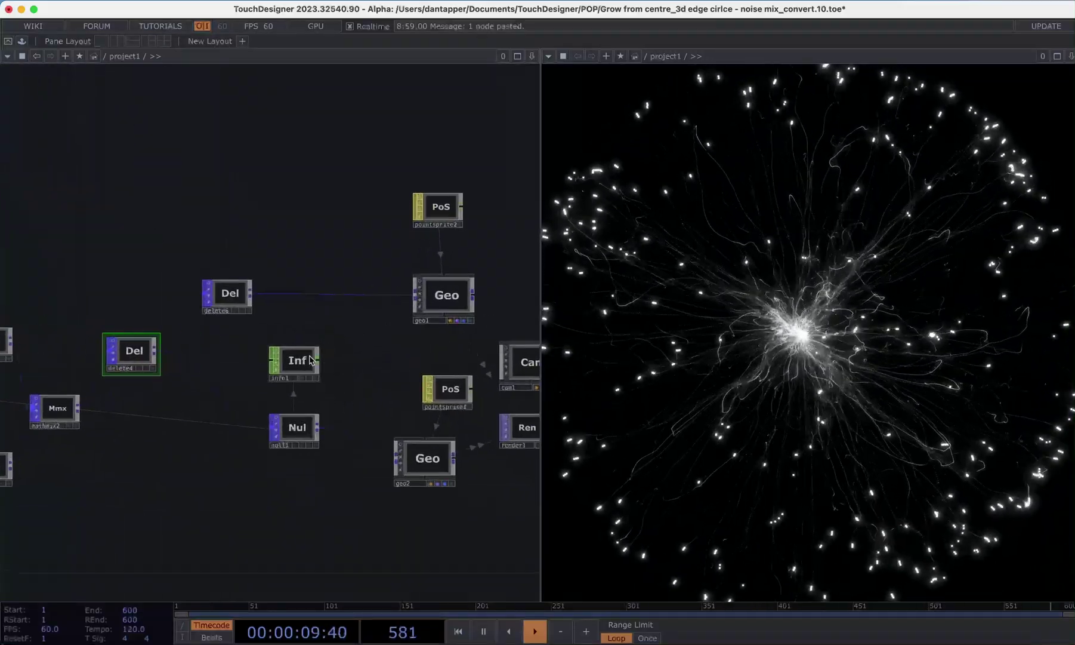
scroll(271, 352, "up", 4)
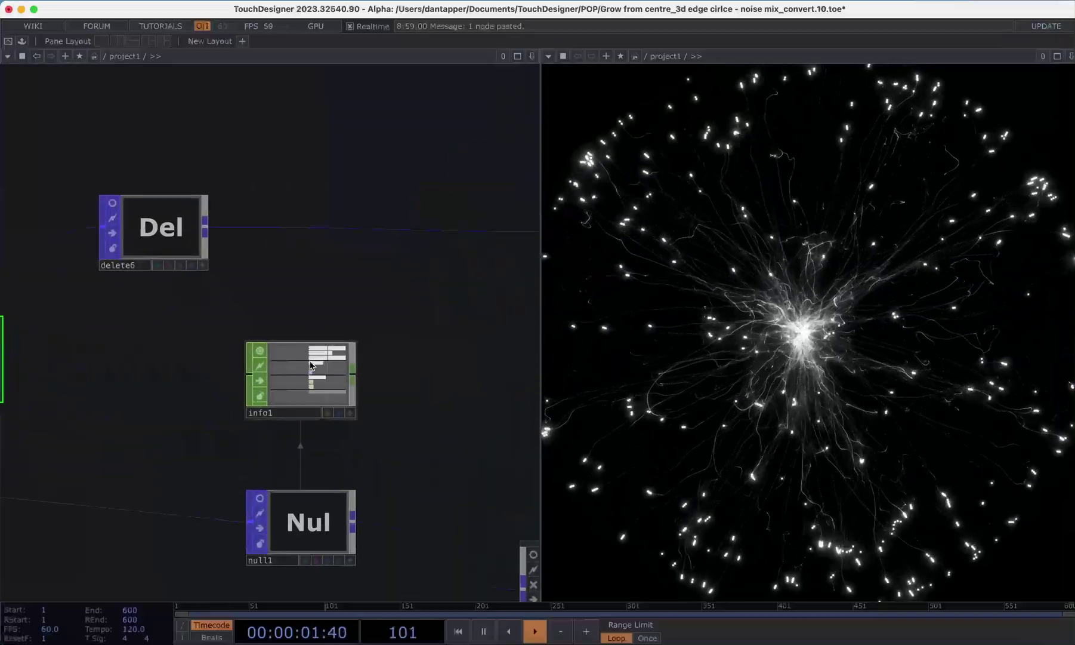
scroll(301, 358, "up", 5)
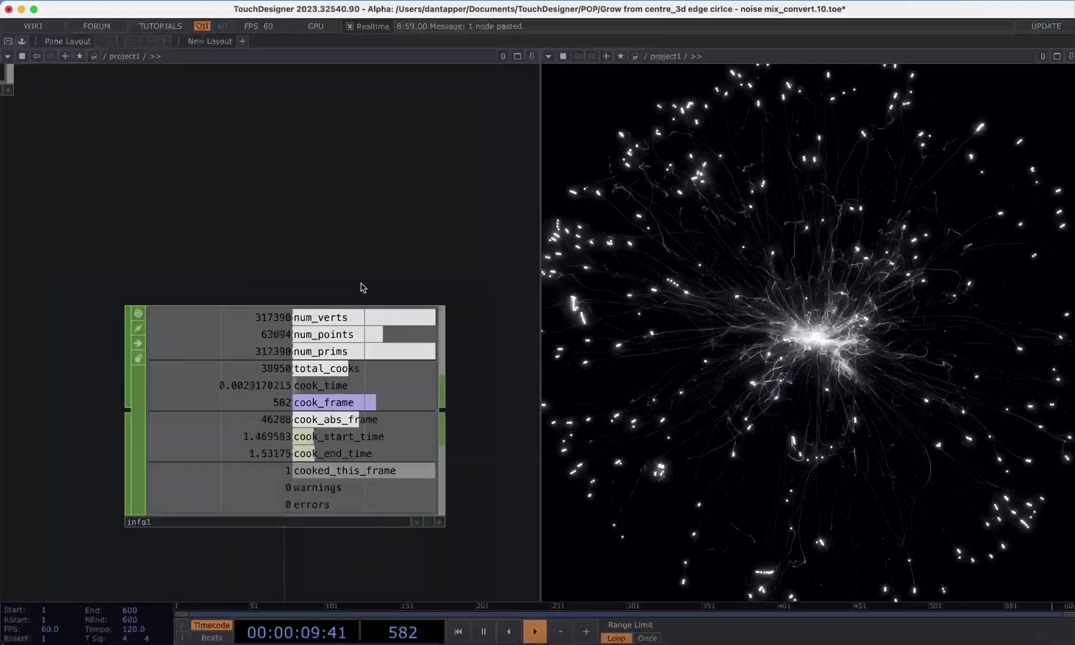
scroll(361, 287, "down", 2)
scroll(361, 283, "down", 5)
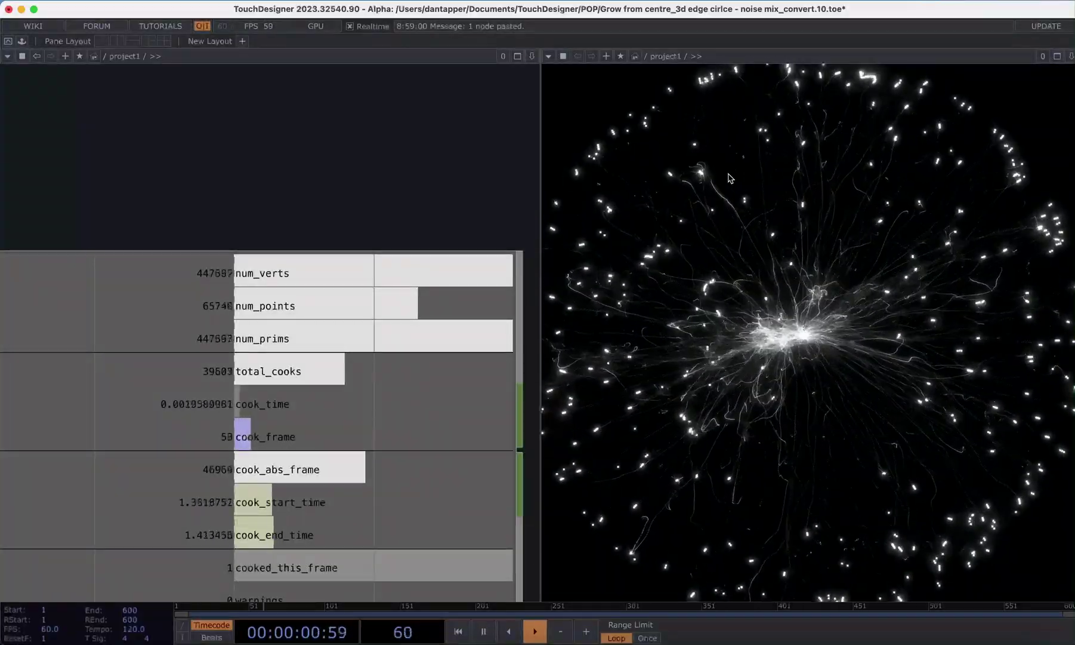
scroll(465, 228, "down", 5)
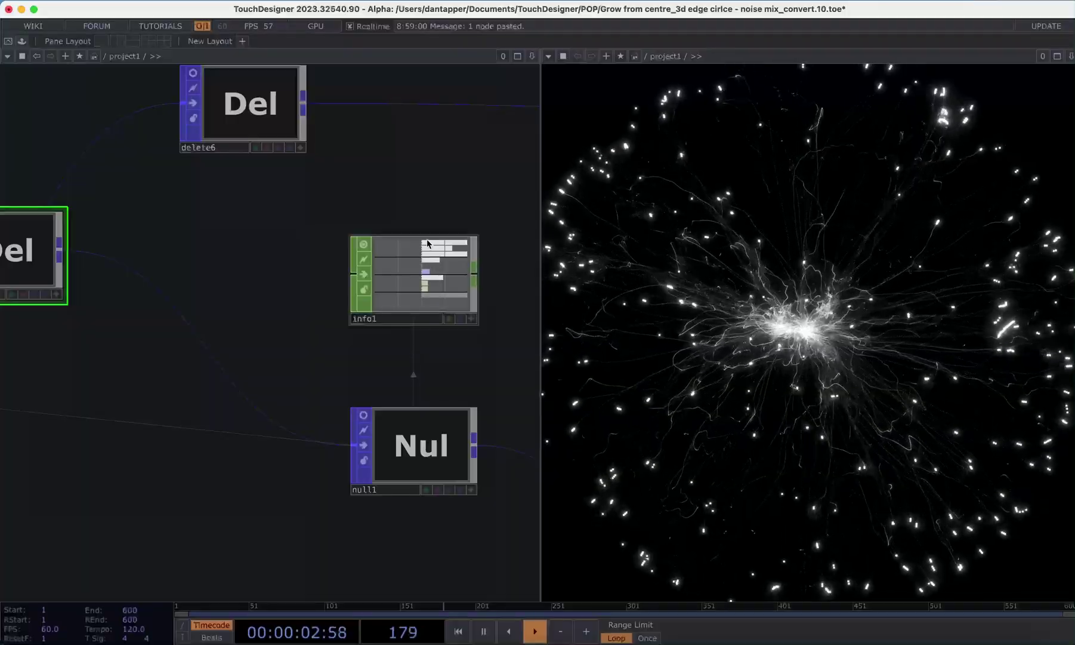
scroll(429, 241, "up", 4)
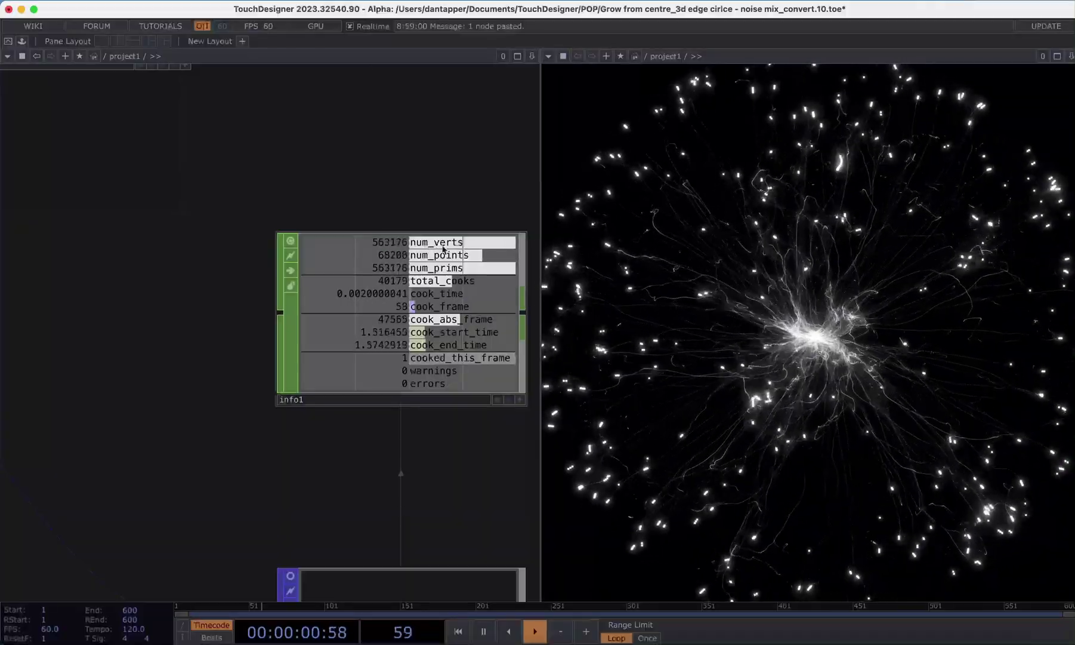
Step: Select the operators from pointgen1 through null1 and move them left, away from the geometry and render operators
scroll(442, 272, "down", 10)
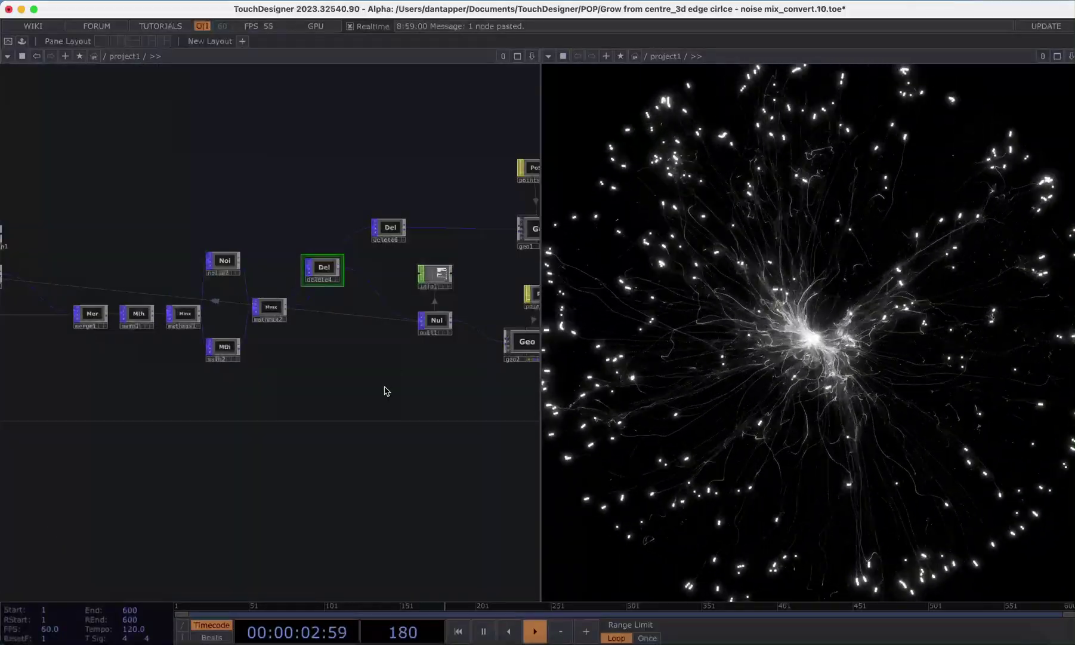
scroll(384, 388, "down", 3)
scroll(385, 387, "down", 1)
left_click_drag(367, 386, 430, 394)
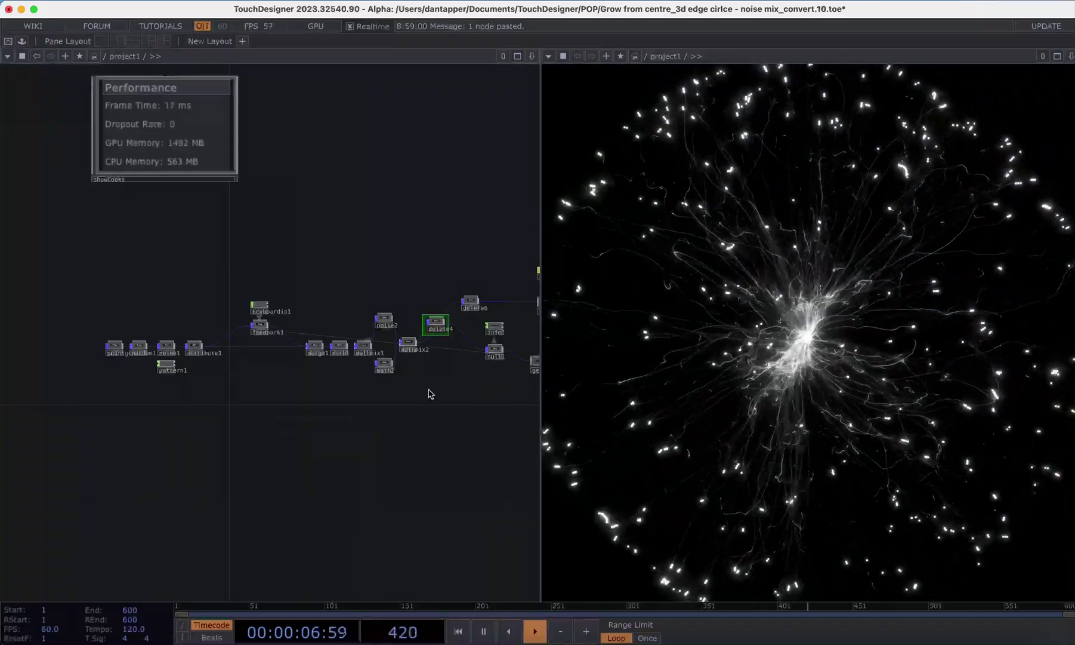
left_click_drag(89, 254, 514, 443)
left_click_drag(494, 358, 426, 358)
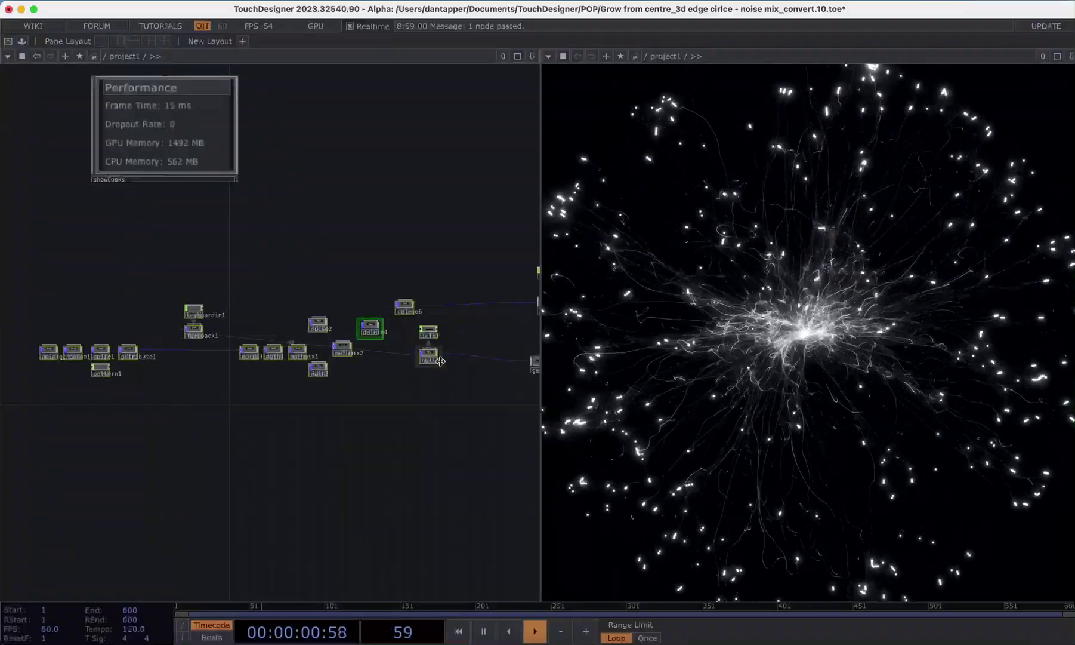
Step: Shift delete6, info1 and null1 to the right and line delete4 up directly before null1, leaving space after mathmix2
scroll(426, 358, "up", 5)
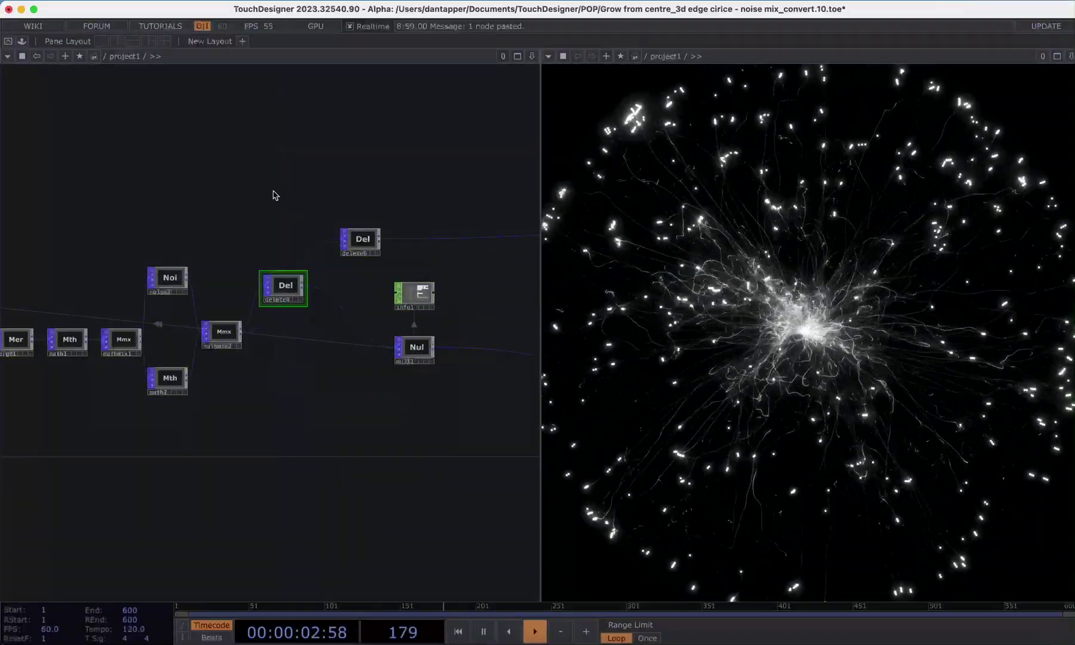
left_click_drag(273, 191, 491, 411)
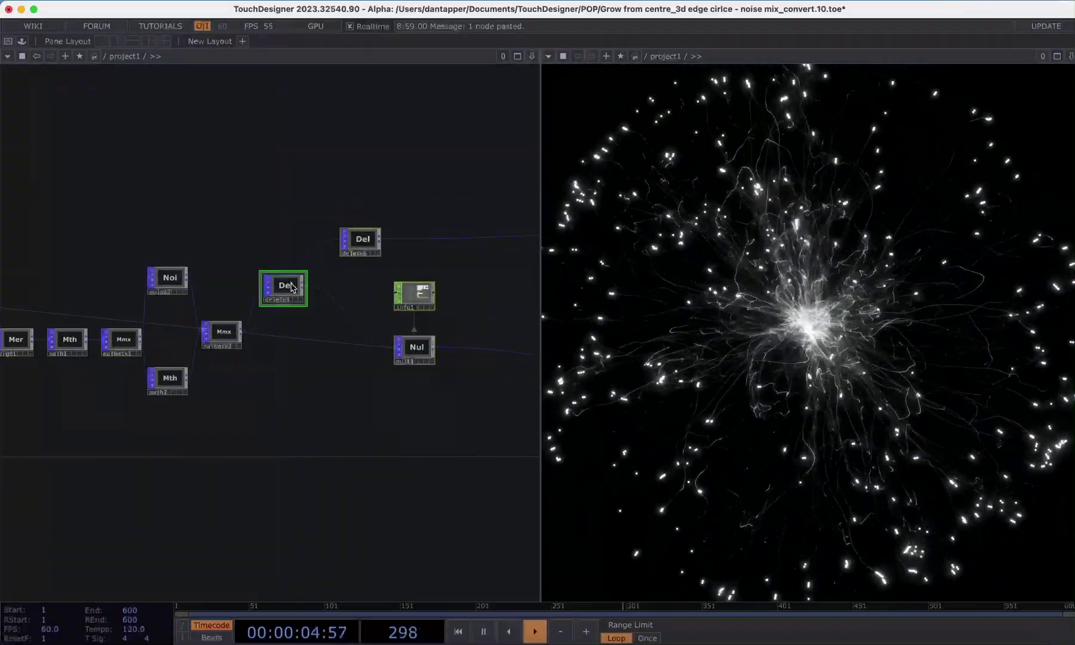
left_click_drag(292, 287, 422, 357)
left_click(341, 354)
left_click_drag(427, 244, 465, 244)
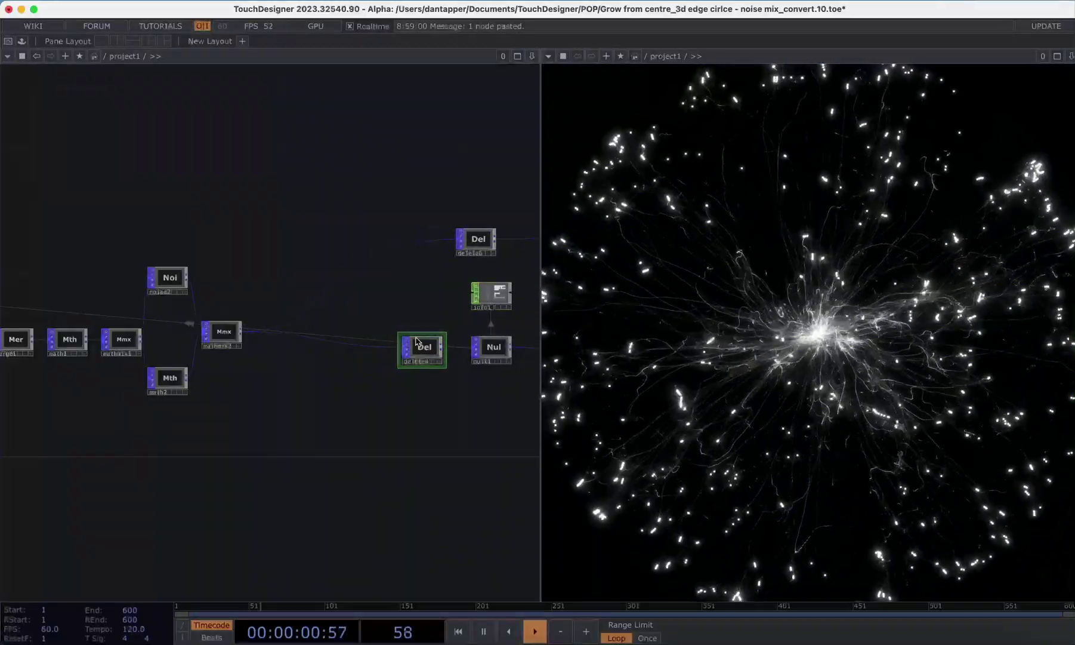
left_click_drag(416, 342, 424, 341)
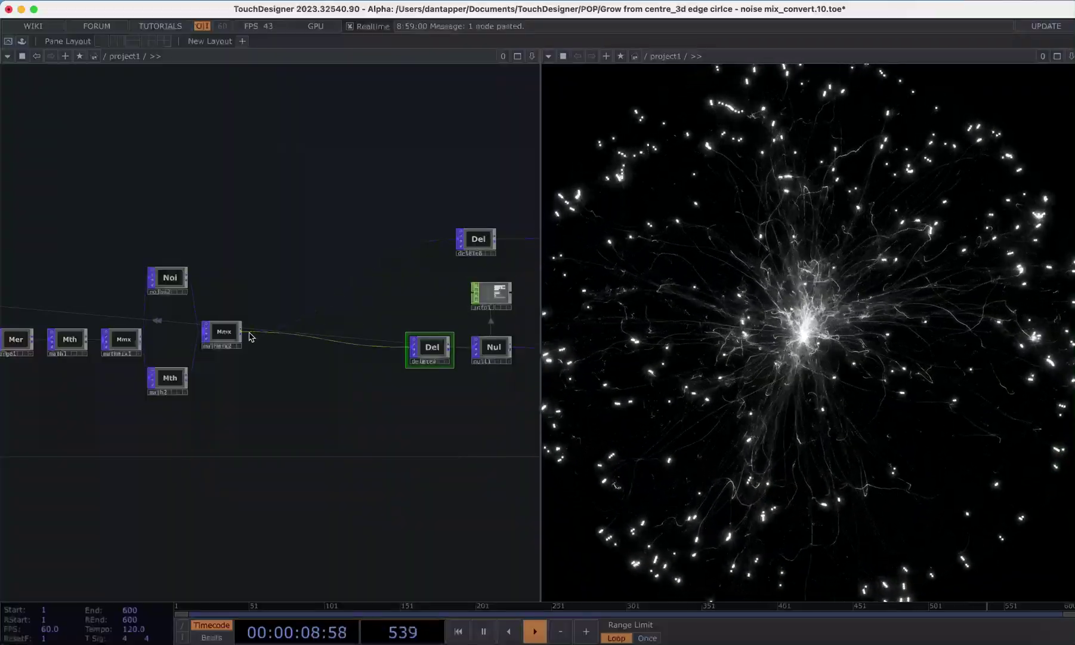
Step: Branch a new Delete POP off the output of mathmix2 and place it just below that operator
left_click_drag(242, 332, 290, 447)
type("de")
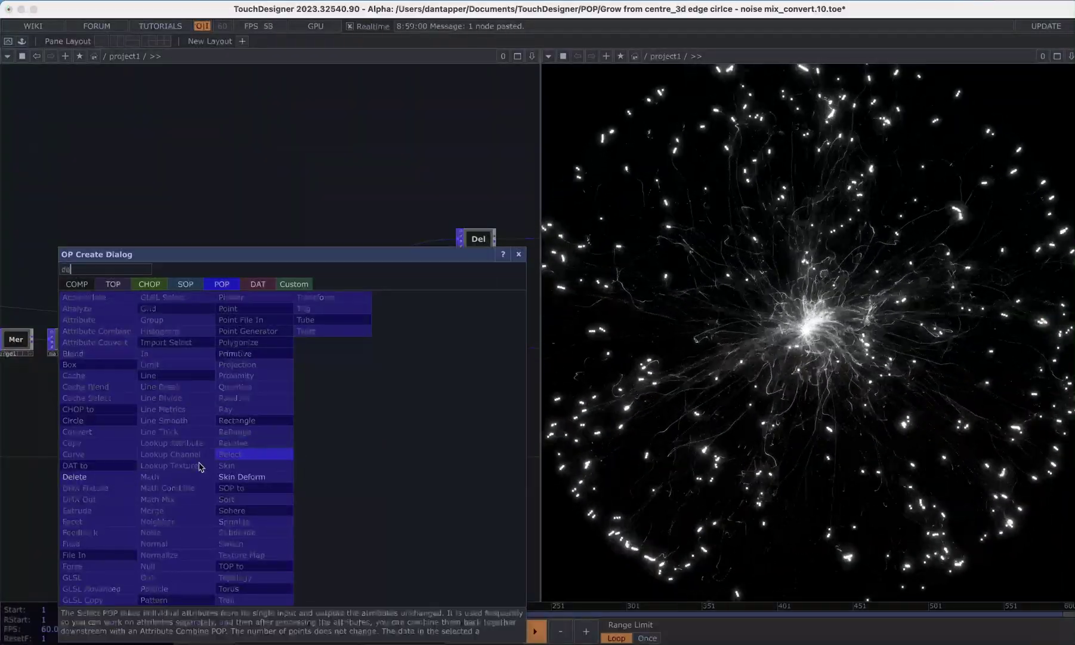
left_click(101, 477)
left_click(268, 384)
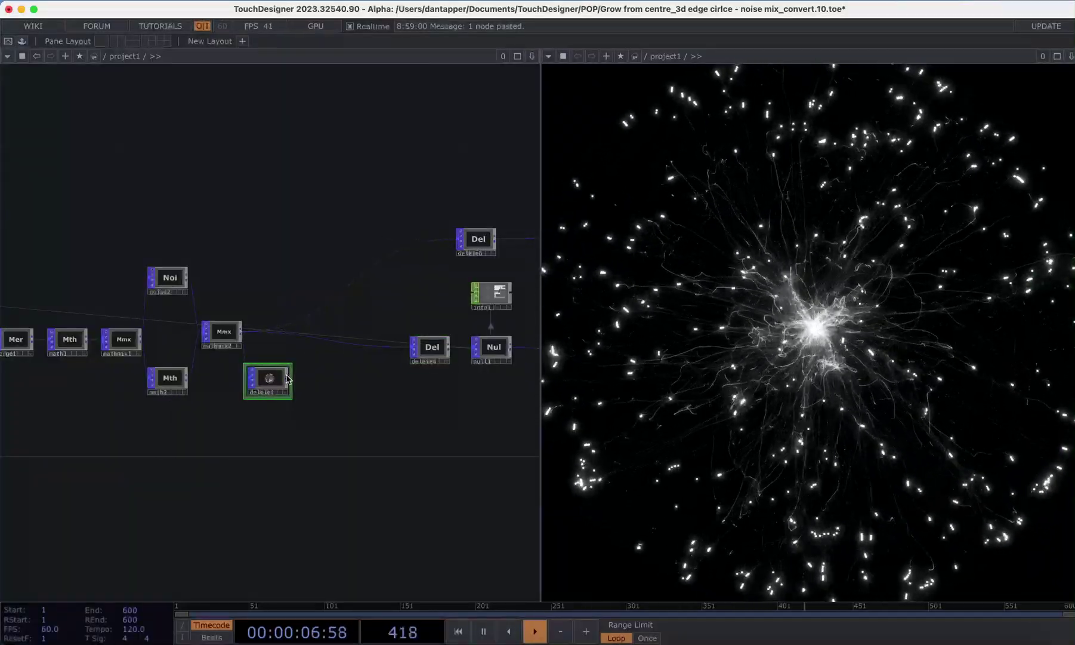
Step: Put the new Delete POP in line after mathmix2, feeding both the delete4 and delete6 branches, and save the project
scroll(287, 378, "up", 2)
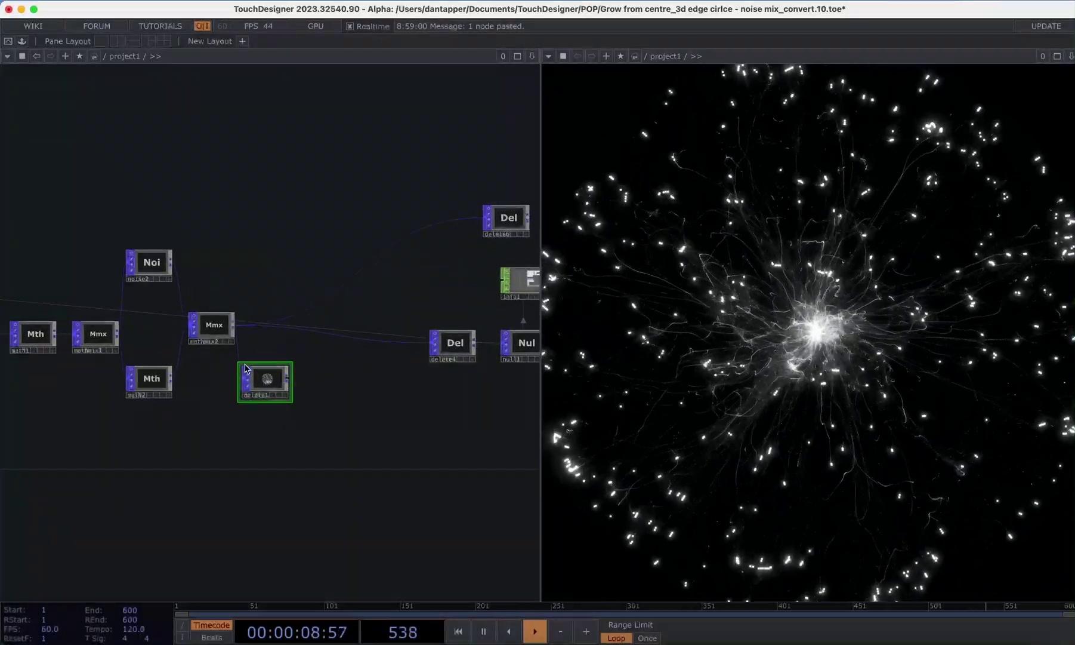
left_click_drag(245, 368, 272, 359)
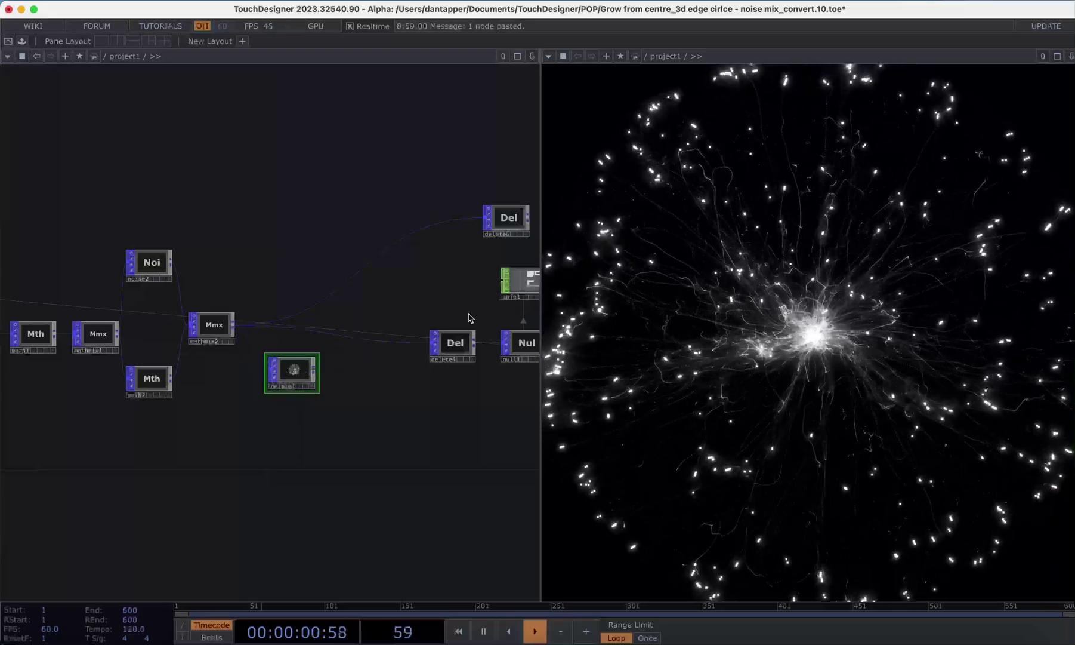
scroll(295, 382, "up", 2)
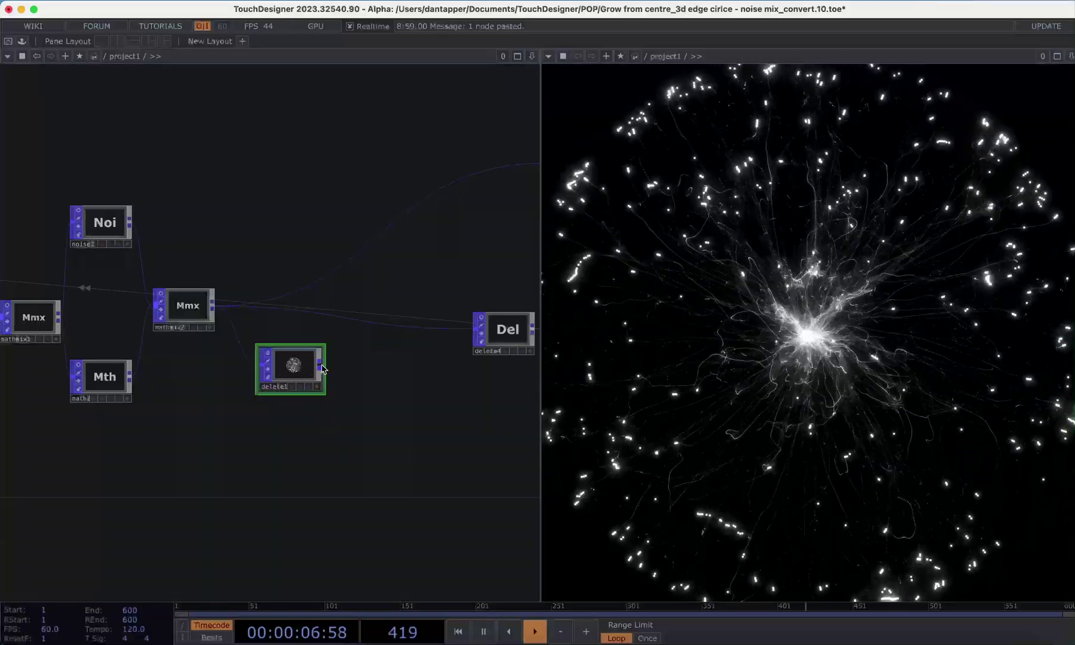
left_click_drag(323, 366, 286, 299)
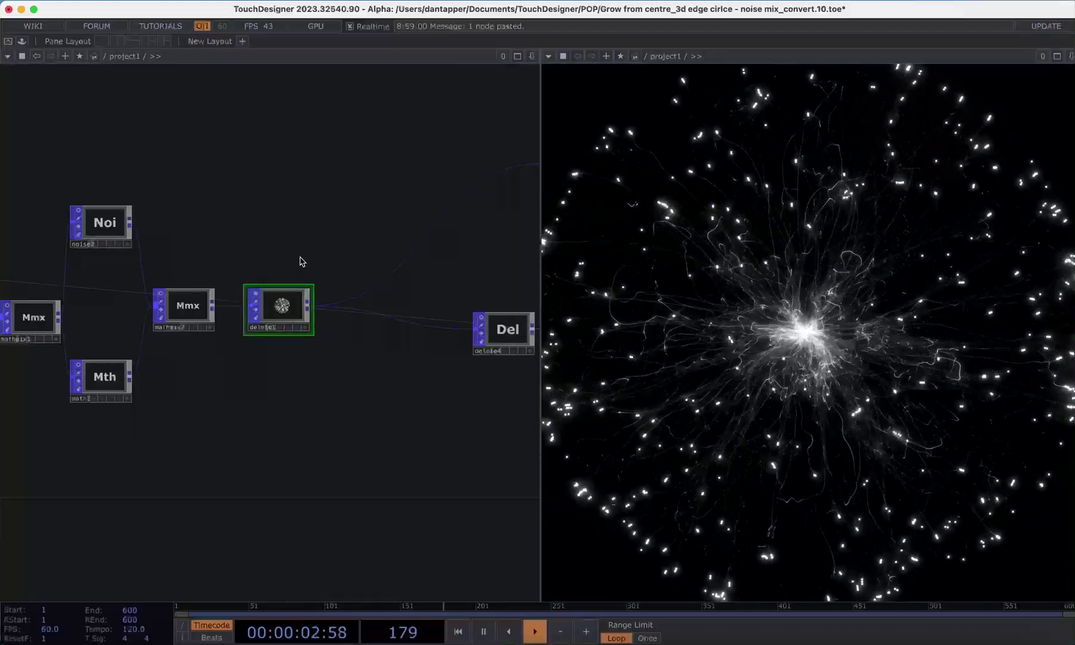
key("super+s")
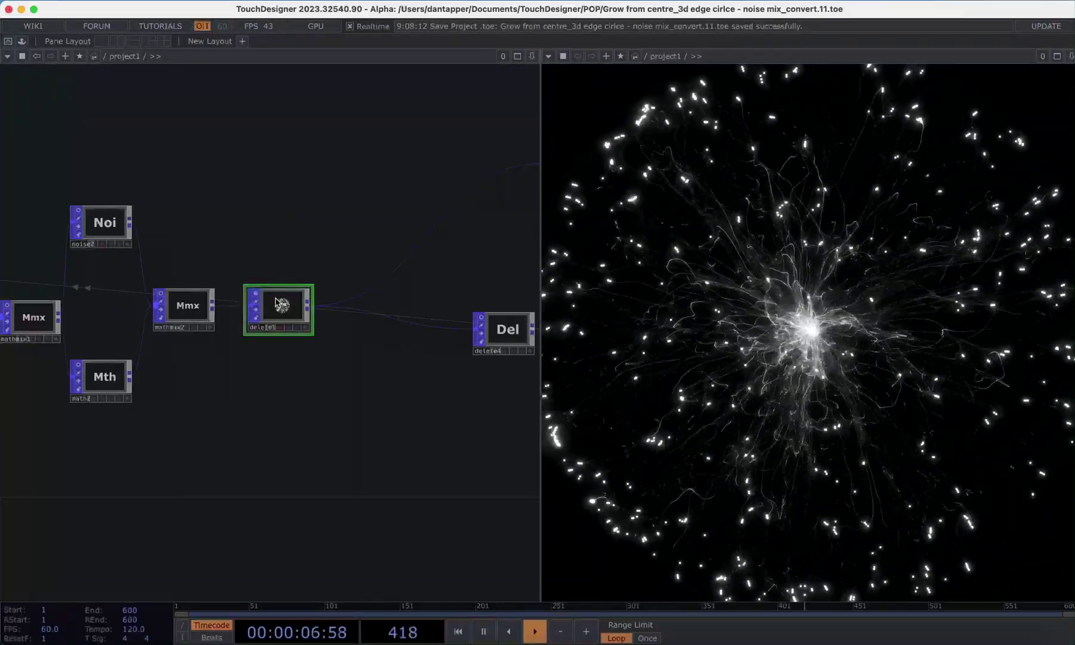
Step: Make delete1 select points by the _PointI attribute with the greater-than (>) function
key("p")
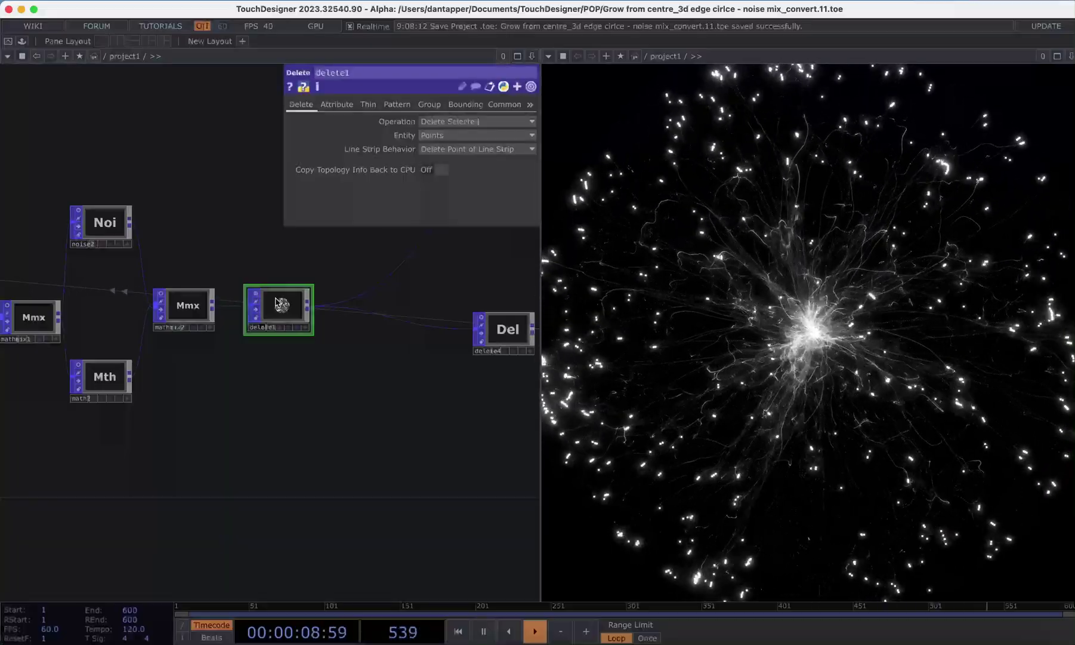
left_click(342, 106)
left_click(530, 149)
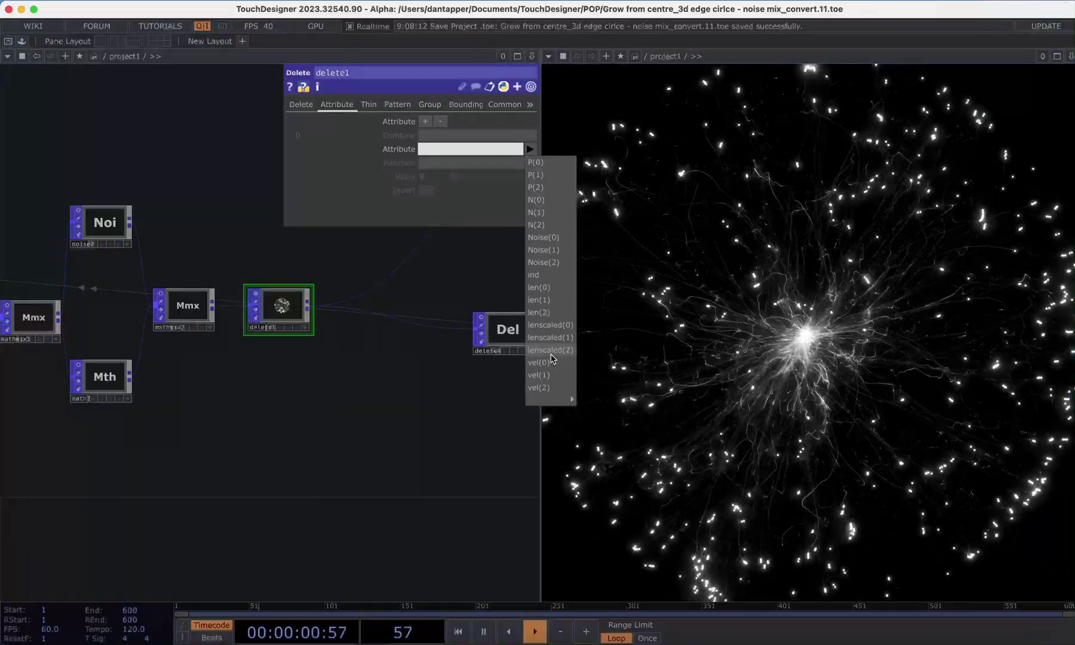
mouse_move(572, 399)
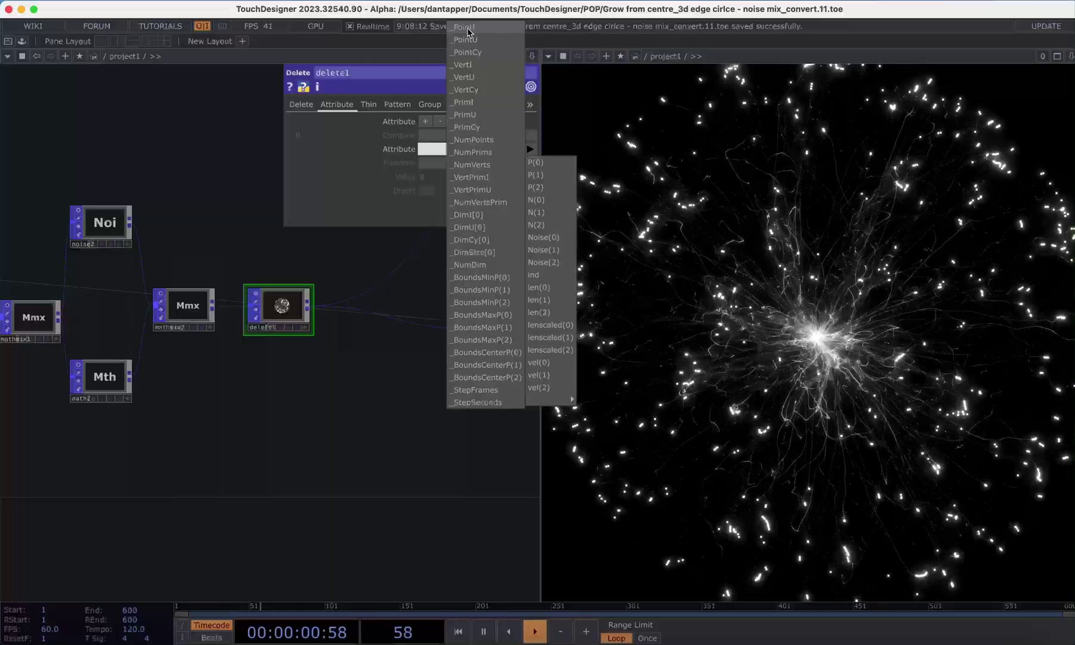
left_click(475, 29)
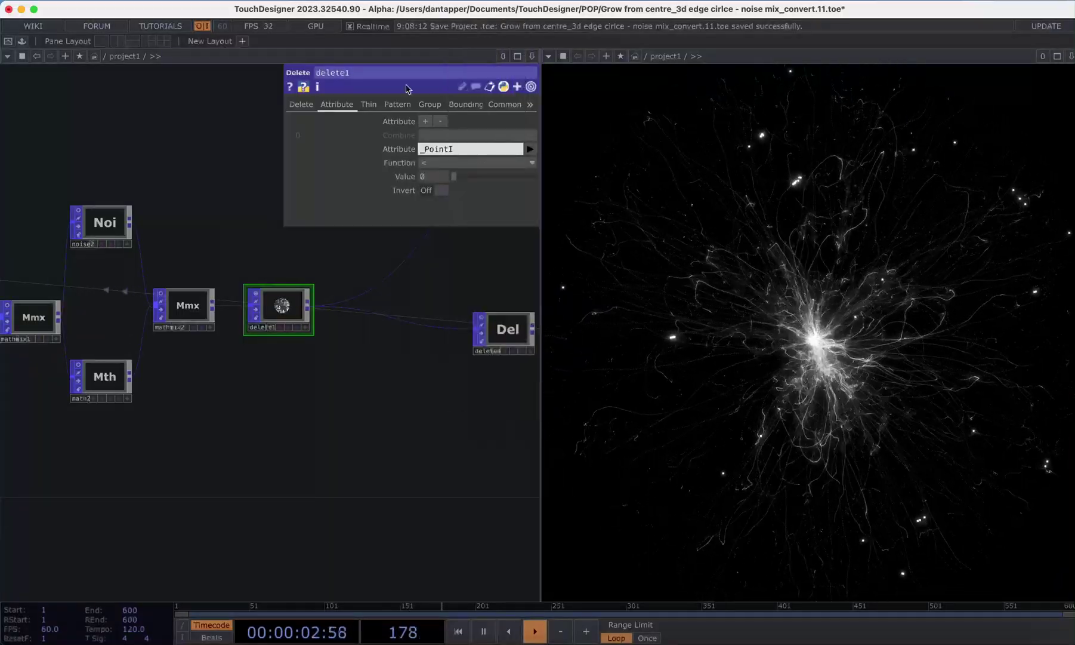
left_click(431, 163)
left_click(432, 202)
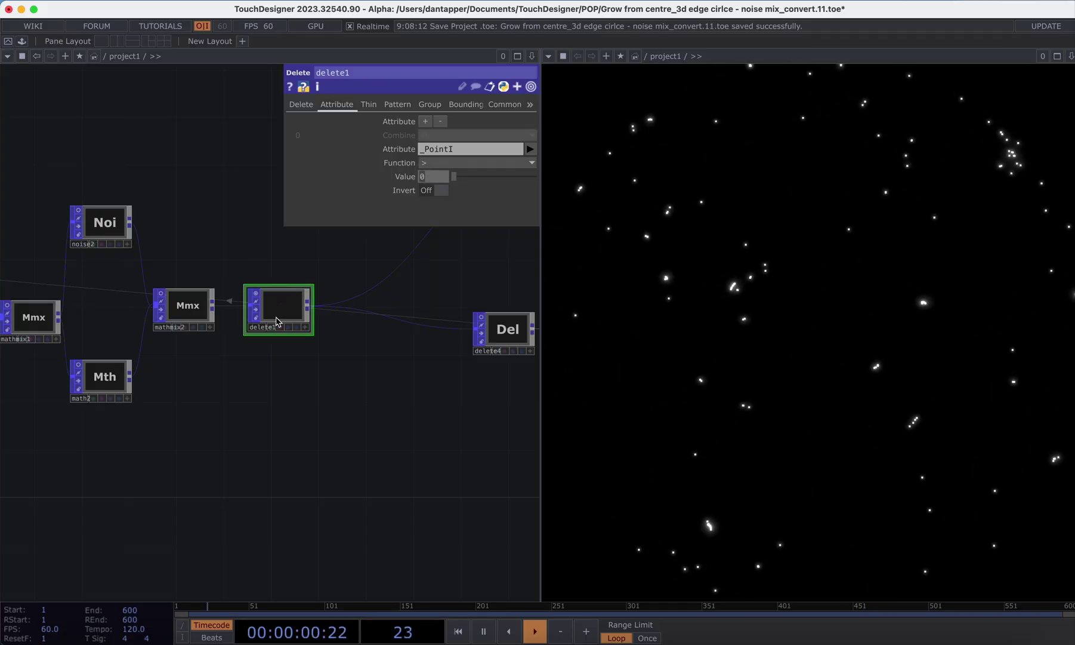
Step: Raise delete1 slightly above the operator chain and set its _PointI comparison value to 20000
left_click_drag(276, 320, 276, 288)
left_click_drag(372, 367, 346, 438)
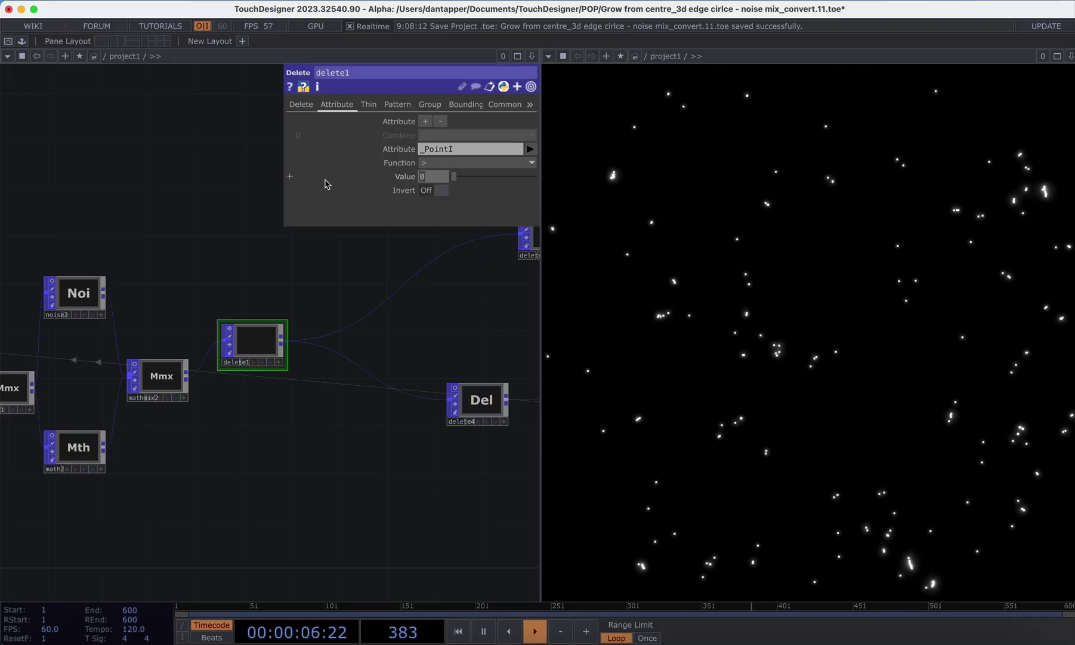
type("20")
key("Return")
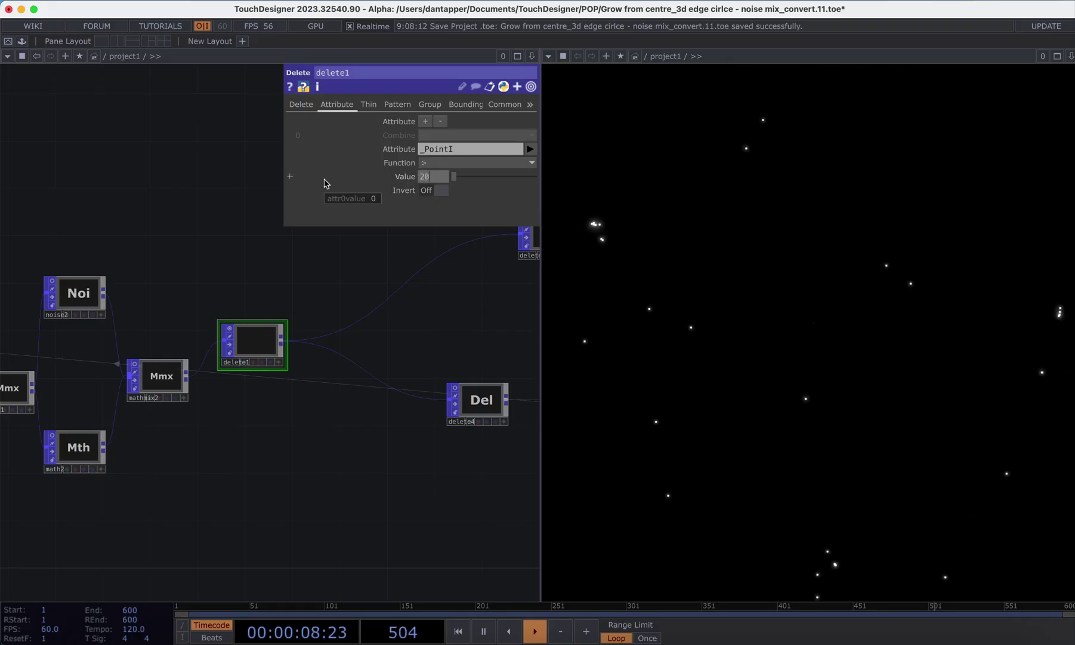
type("000")
key("Return")
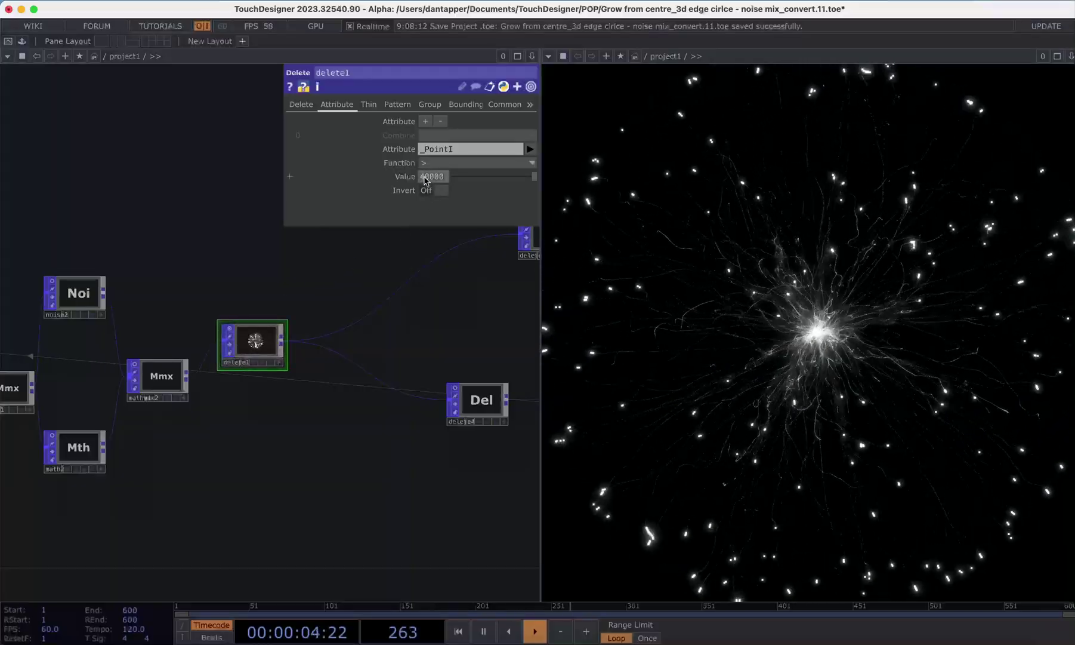
Step: Set the _PointI comparison value of delete1 to 50000
middle_click_drag(425, 181, 425, 181)
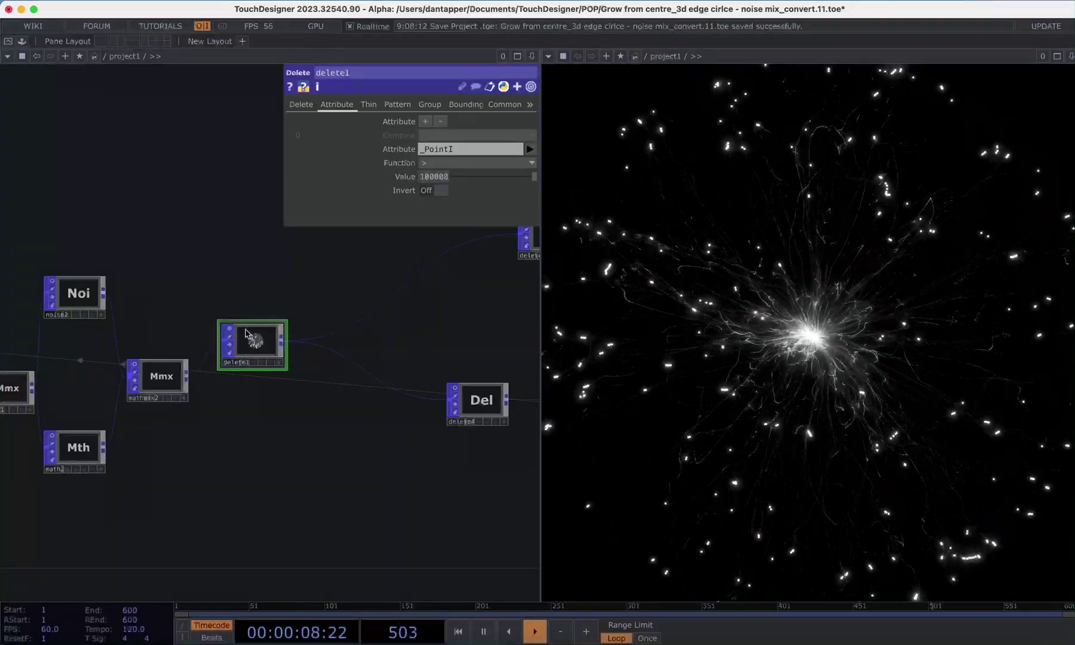
scroll(349, 368, "down", 2)
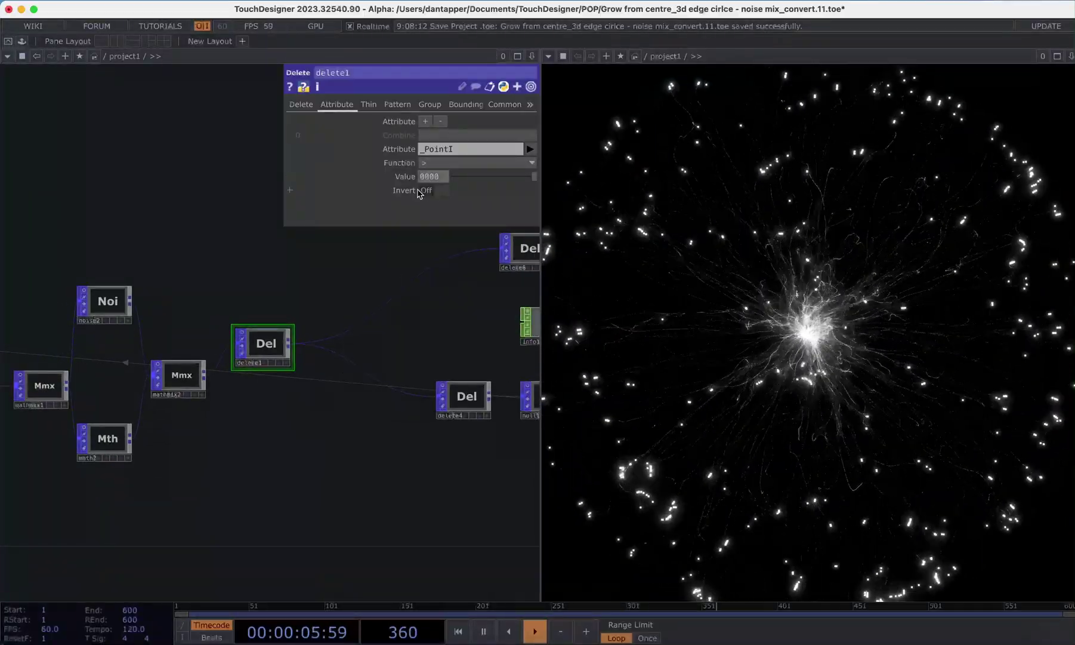
key("Return")
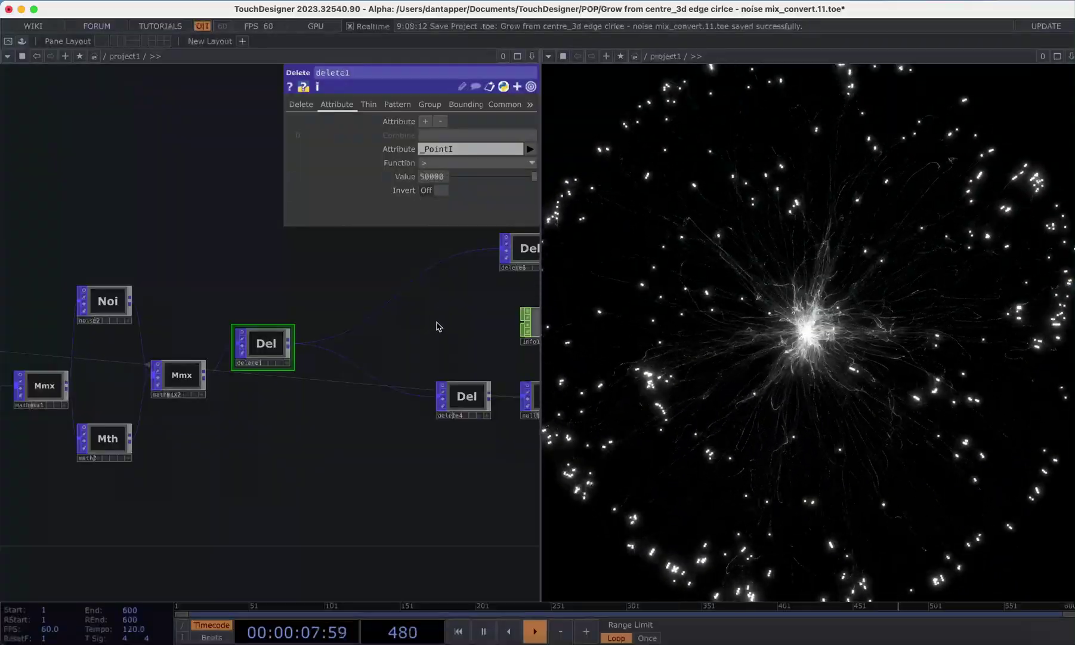
Step: Examine the point, vertex and primitive counts in info1 above null1
left_click_drag(442, 334, 262, 333)
scroll(376, 295, "up", 10)
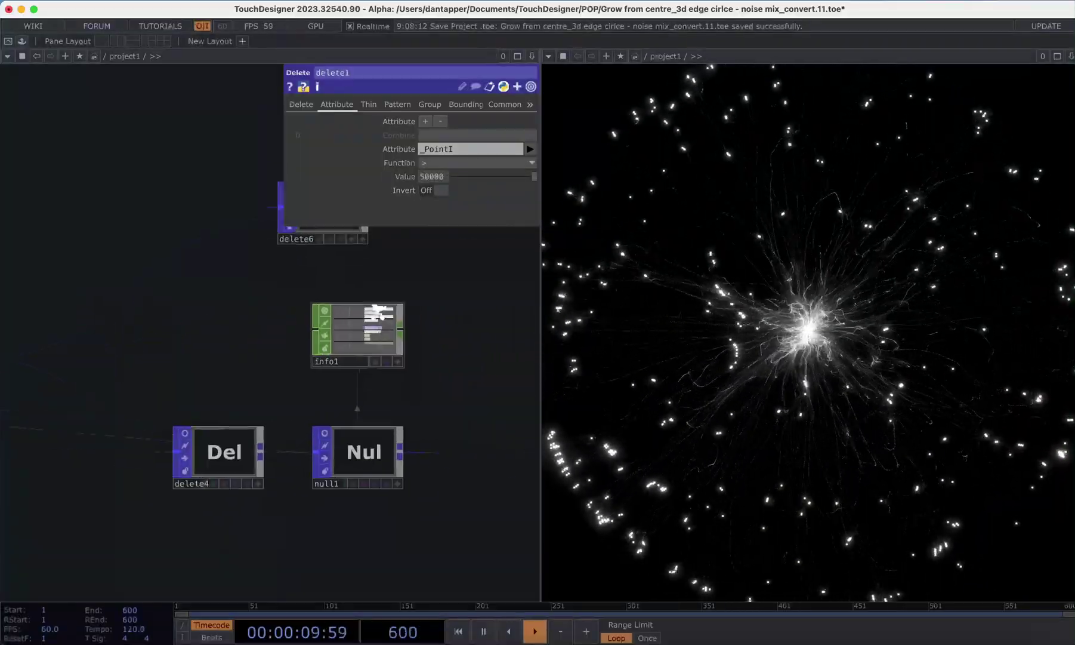
scroll(393, 297, "up", 1)
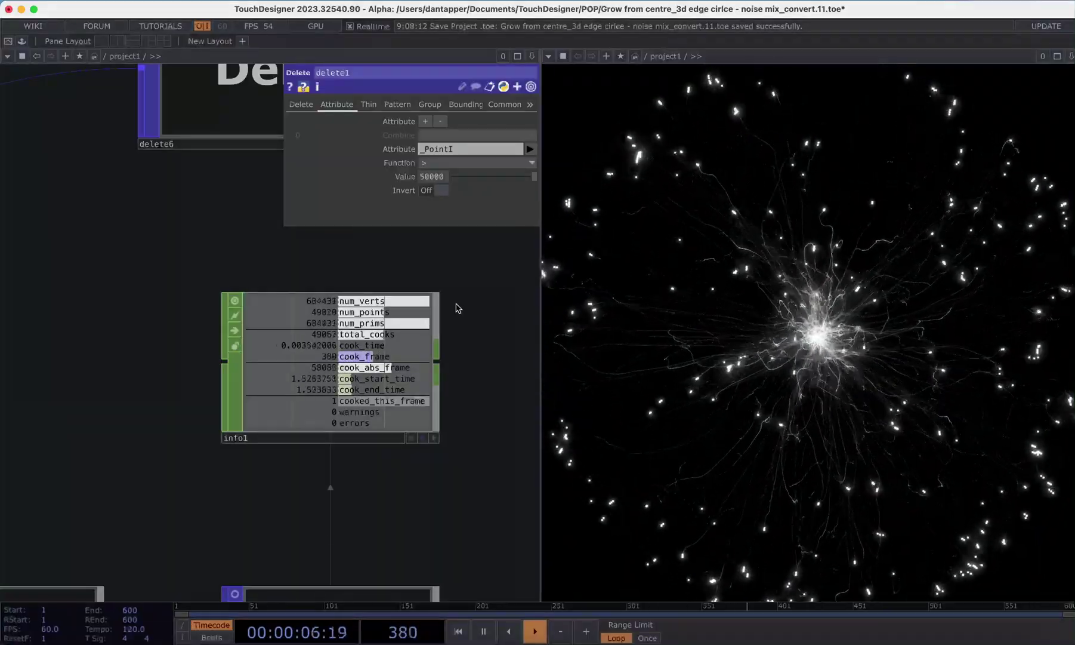
Step: Select the generator operators from pointgen1 through attribute1, including pattern1, and move them left to open space before feedback1
scroll(365, 360, "down", 6)
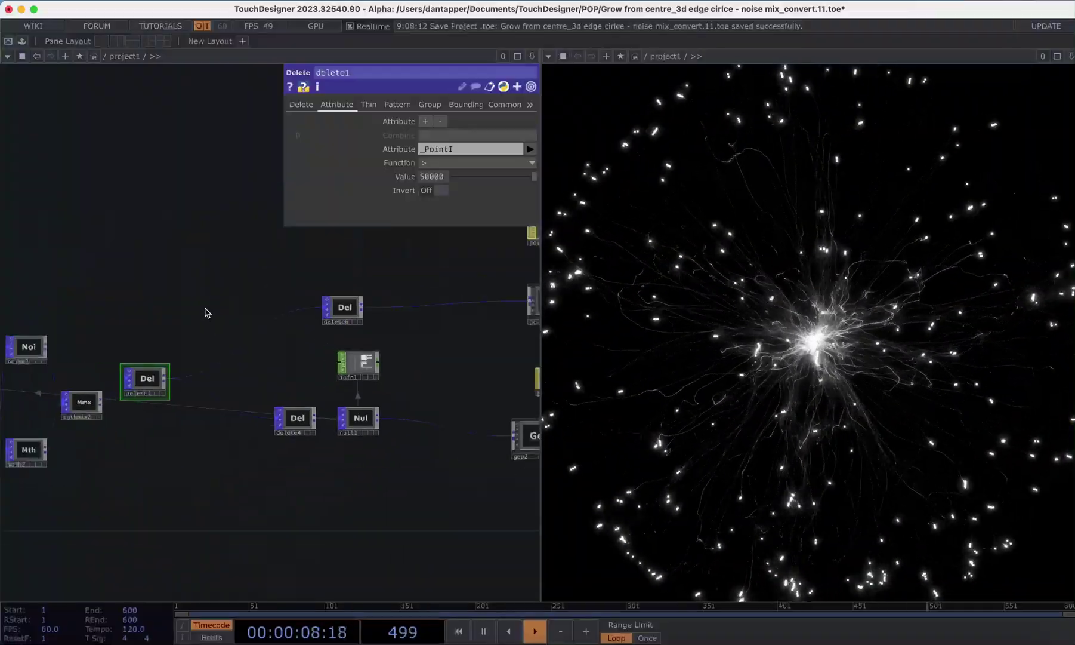
left_click_drag(202, 311, 394, 310)
scroll(393, 309, "down", 3)
left_click_drag(268, 300, 367, 304)
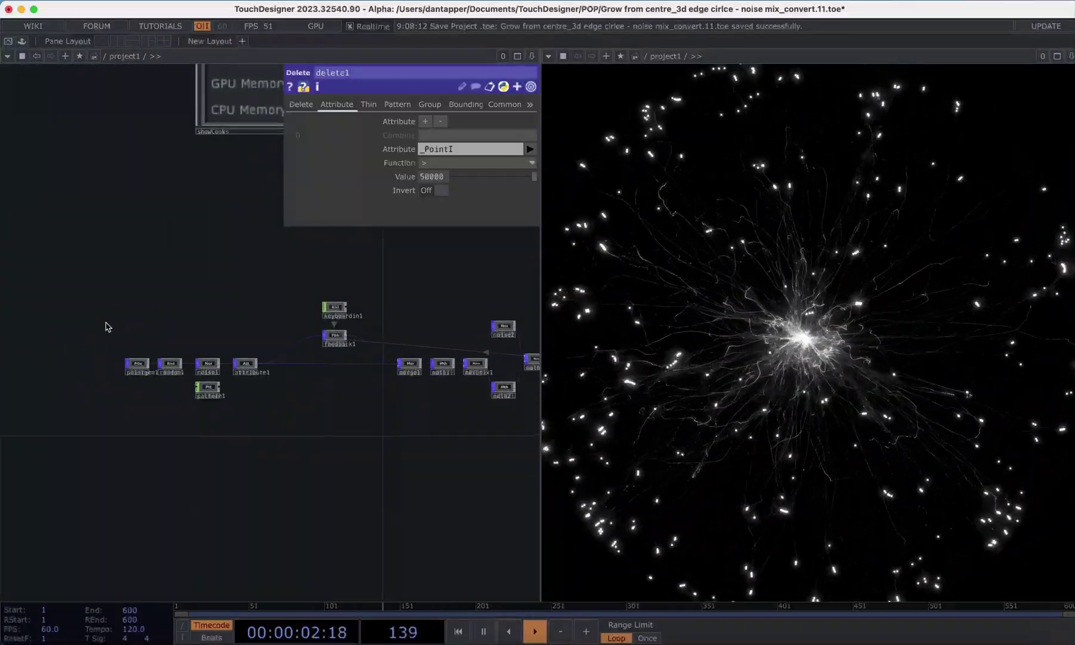
left_click_drag(106, 321, 249, 431)
left_click_drag(241, 365, 189, 363)
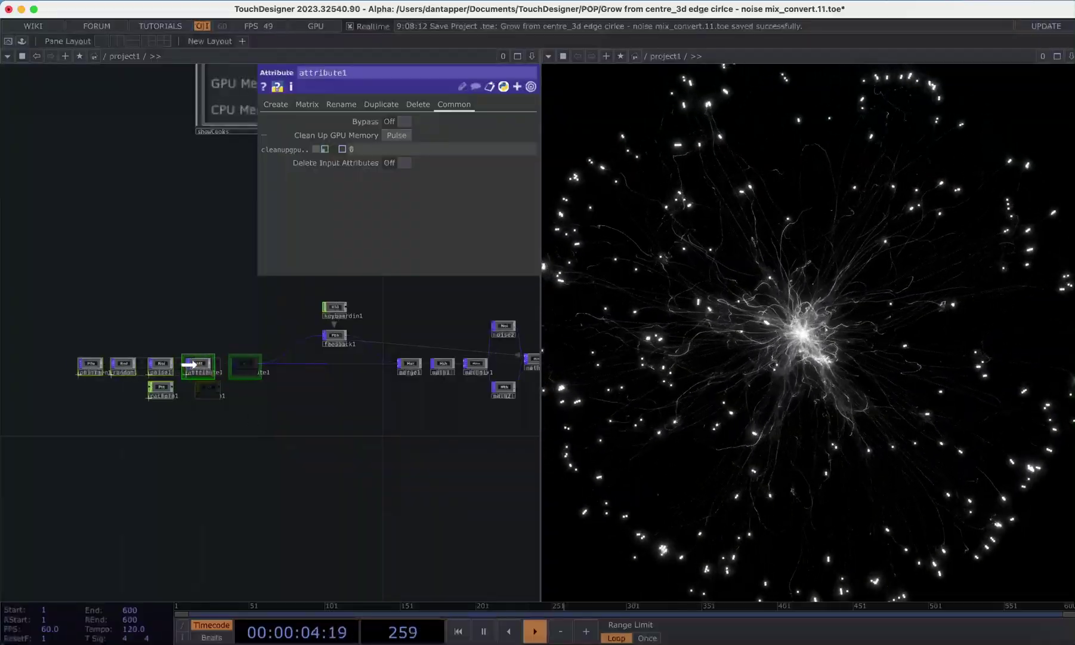
Step: Insert a Convert POP on the wire after attribute1 and line it up level with attribute1
scroll(233, 353, "up", 5)
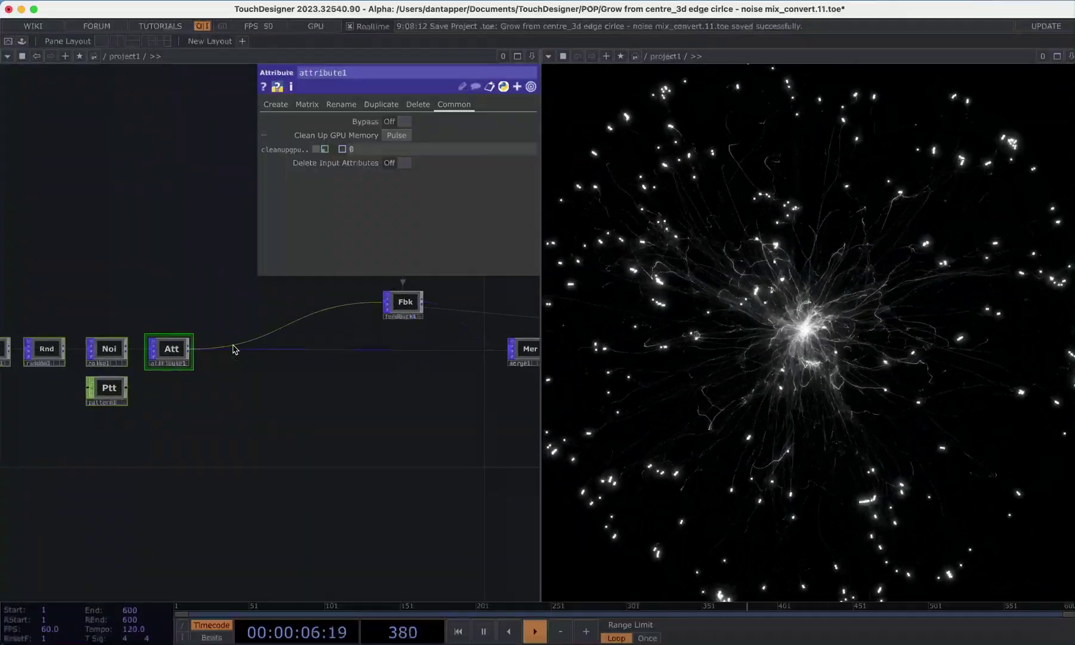
right_click(233, 349)
left_click(249, 332)
type("co")
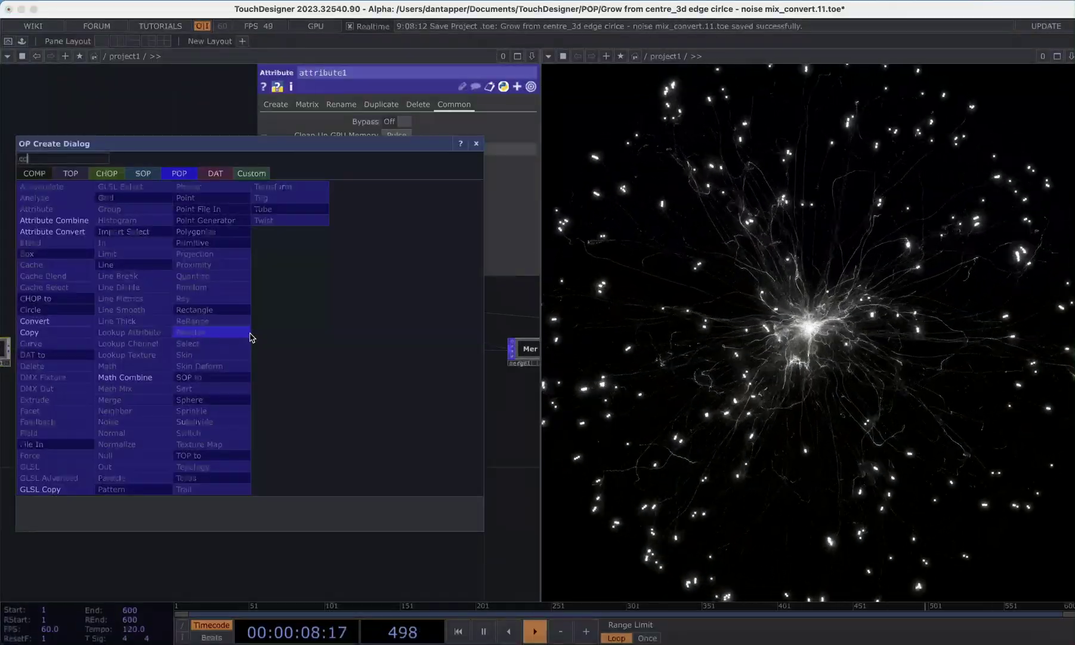
type("nv")
key("Return")
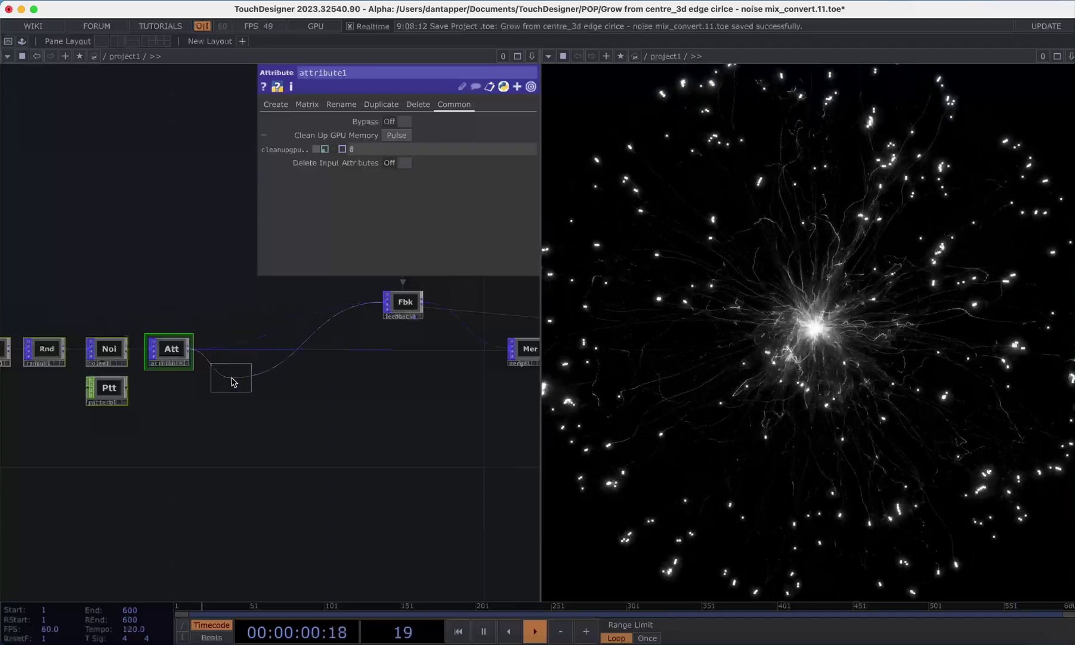
left_click(232, 382)
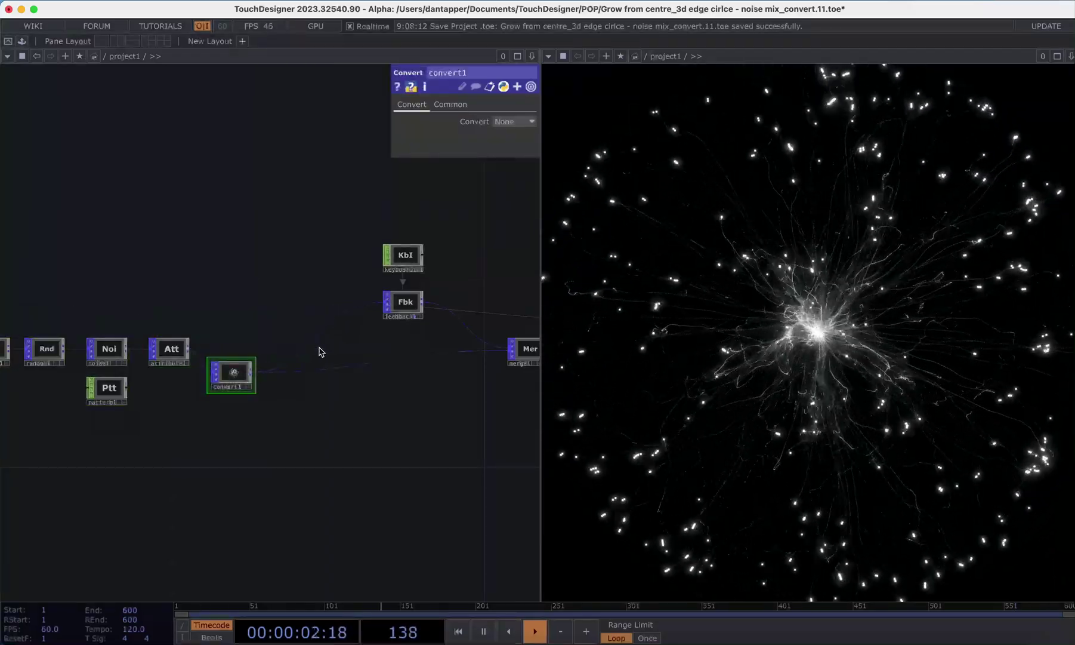
left_click_drag(234, 372, 234, 349)
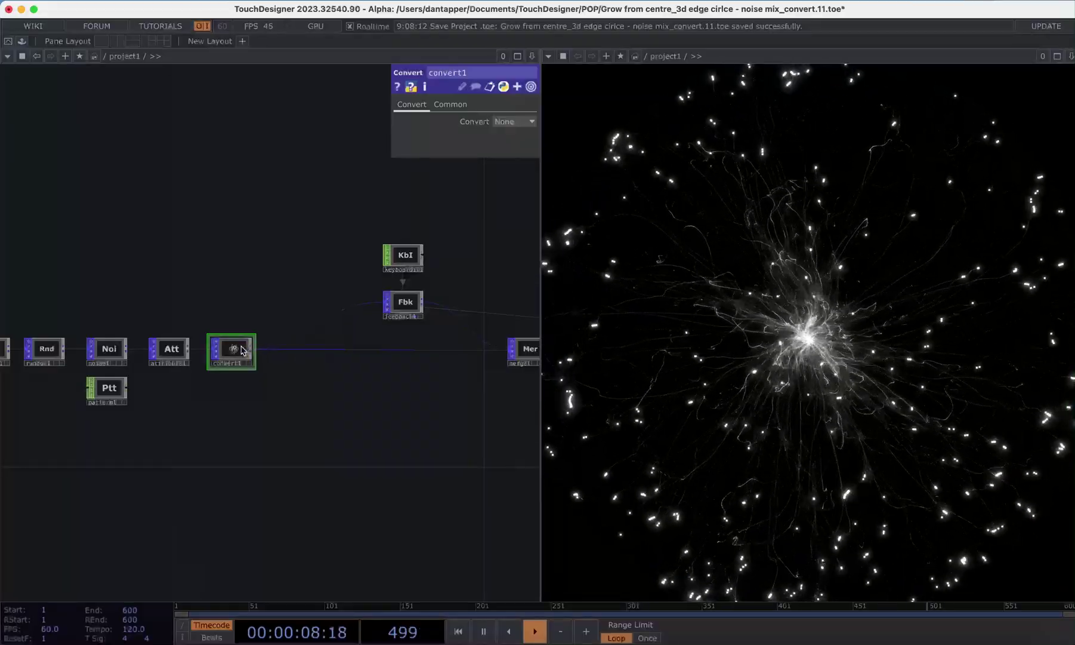
Step: Set the conversion type of convert1 to Keep Points, Delete Primitives
key("p")
key("p")
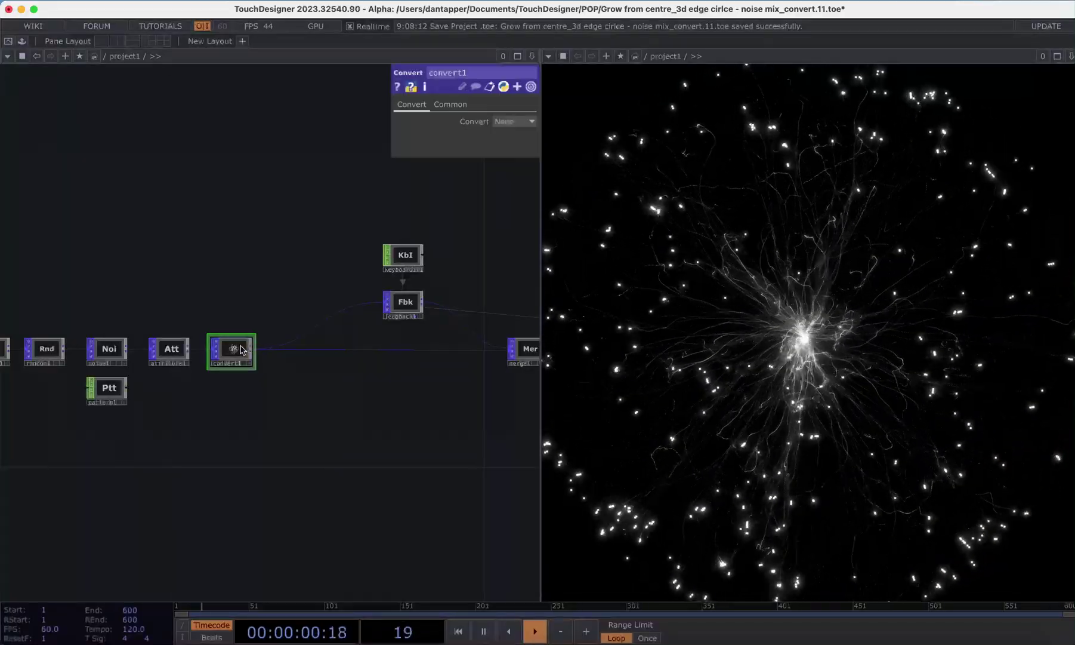
left_click(524, 124)
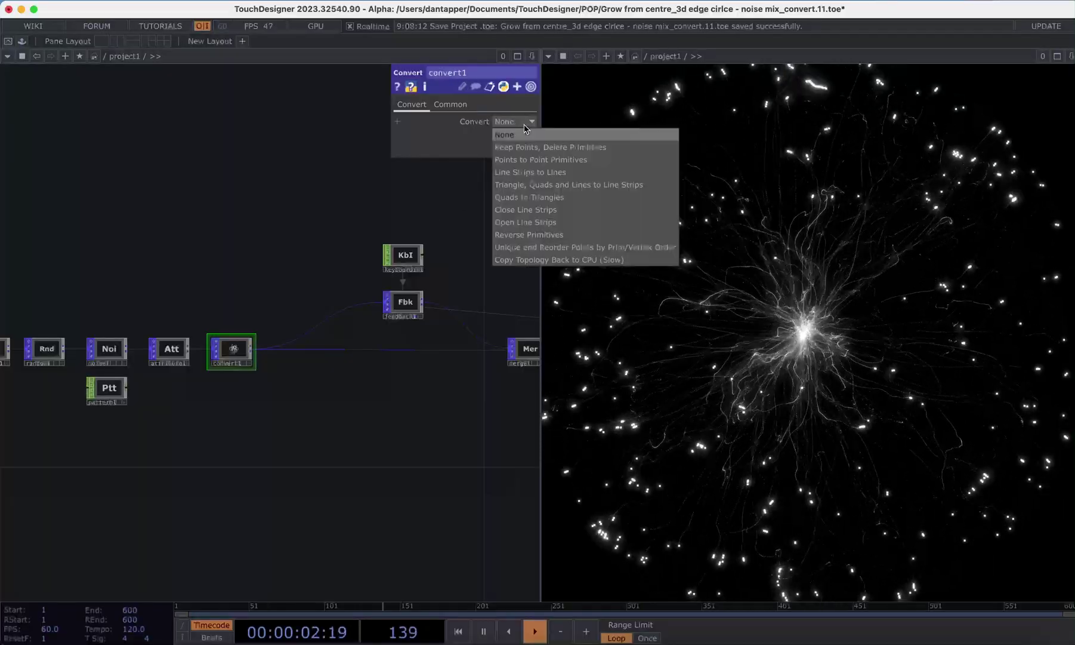
left_click(507, 153)
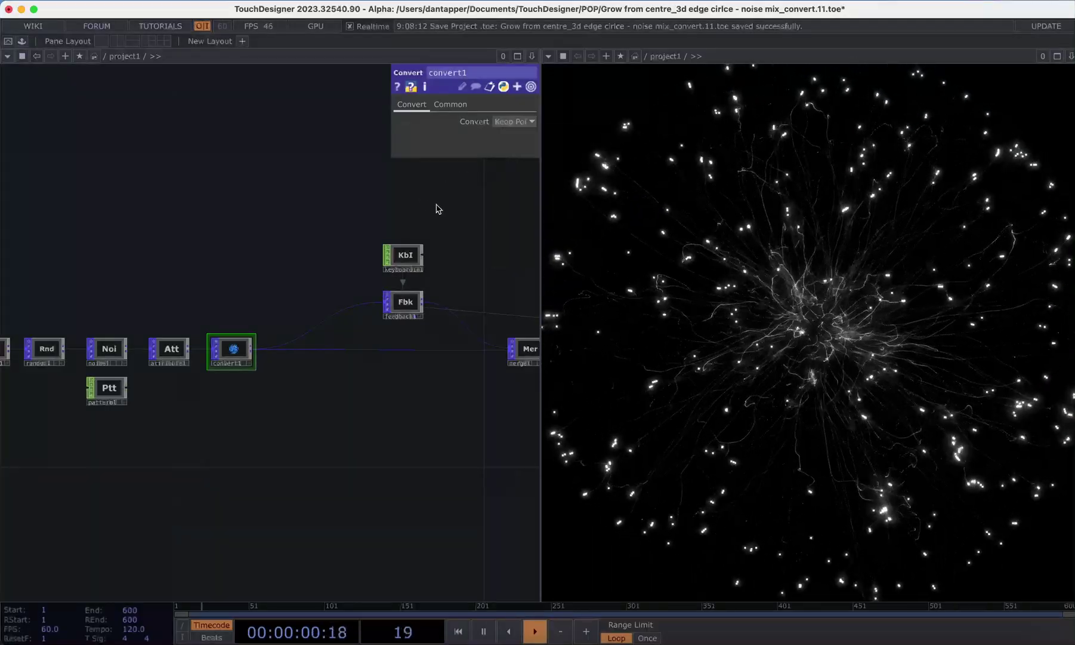
Step: Preview the geometry in the viewer of noise2, and turn that viewer off again
left_click_drag(458, 224, 278, 214)
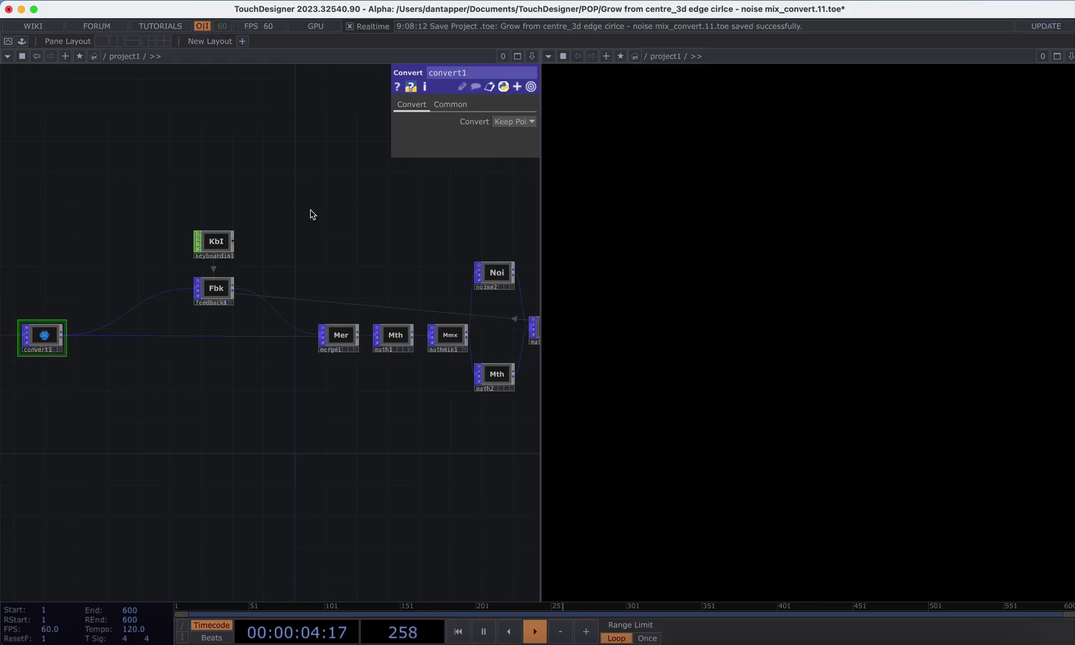
scroll(356, 226, "right", 10)
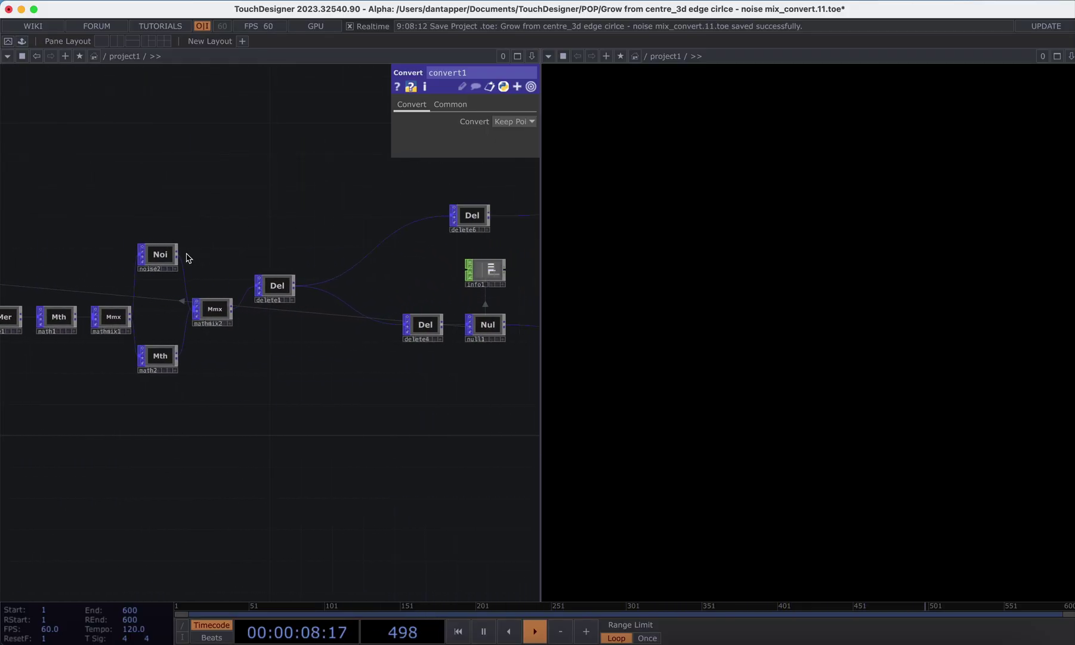
scroll(136, 247, "up", 6)
left_click(160, 235)
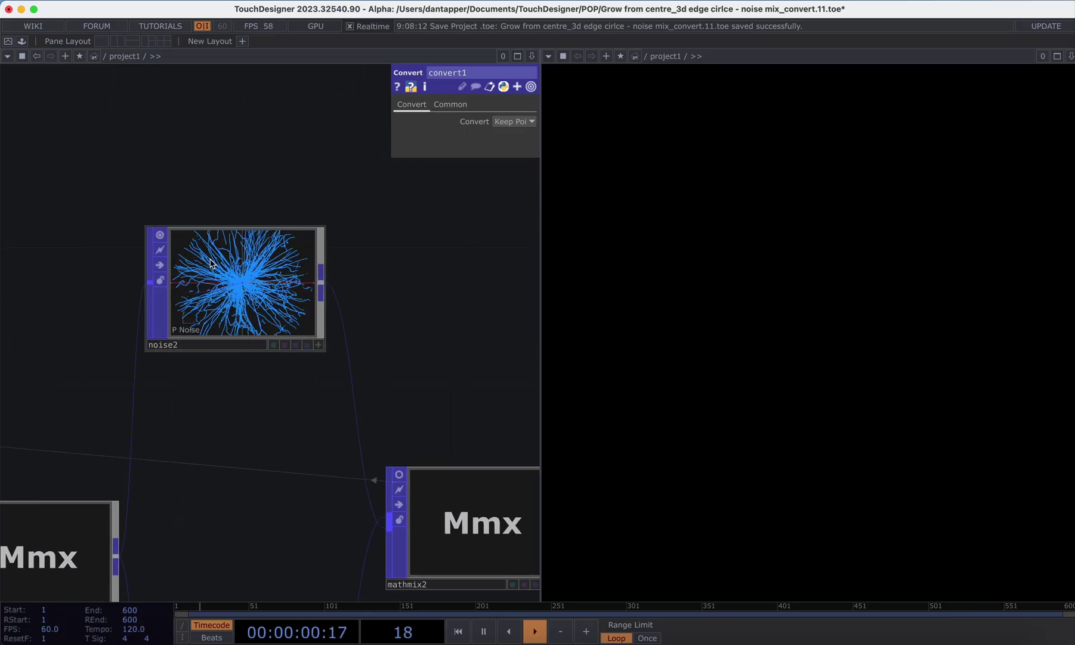
left_click(160, 235)
Step: Insert a Convert POP on the wire between delete6 and geo1 and set its conversion to Points to Point Primitives
scroll(444, 314, "down", 8)
scroll(313, 315, "up", 6)
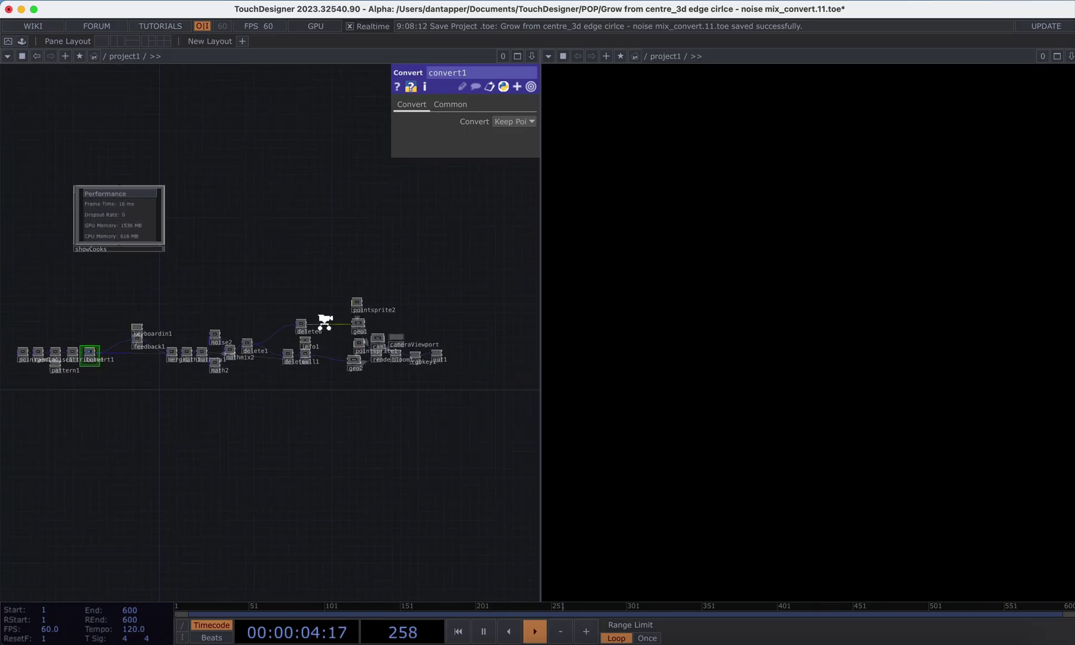
right_click(307, 340)
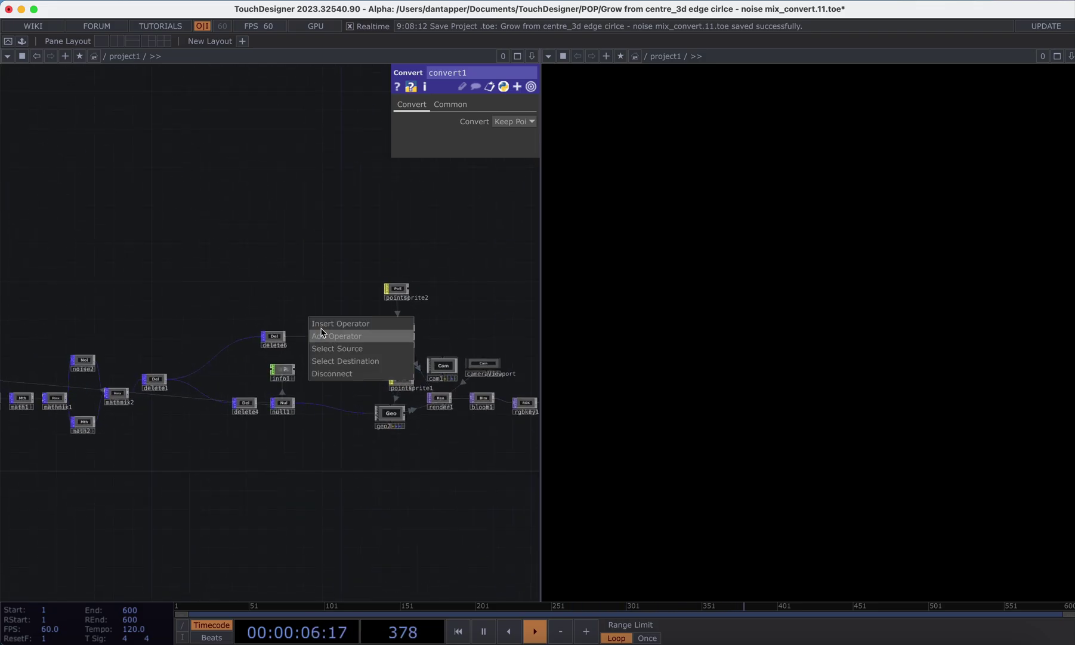
left_click(322, 325)
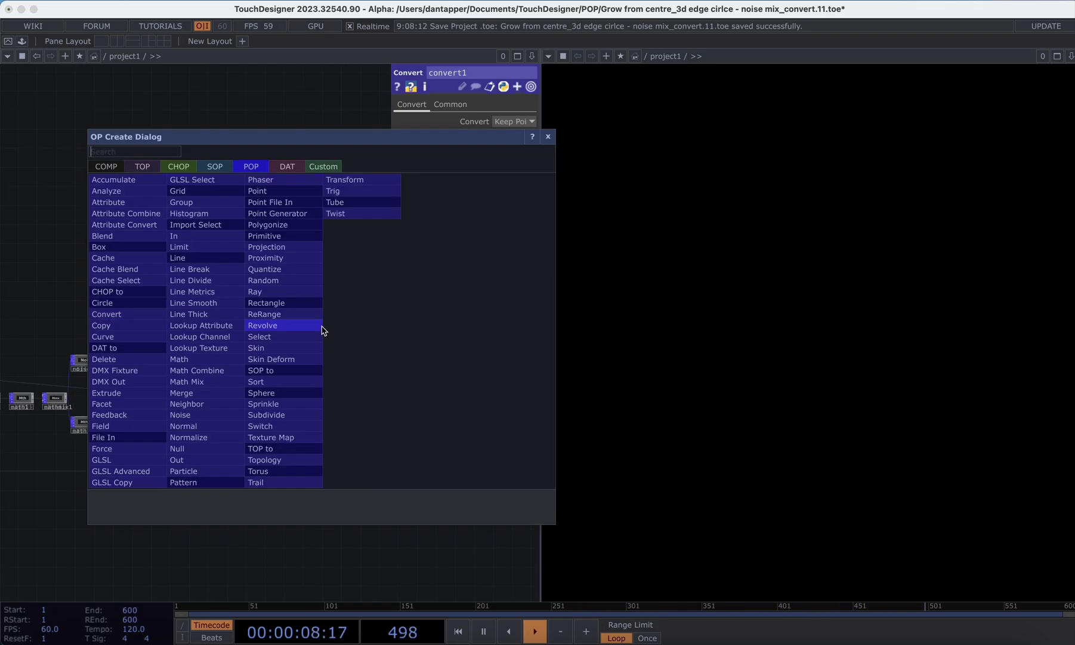
type("co")
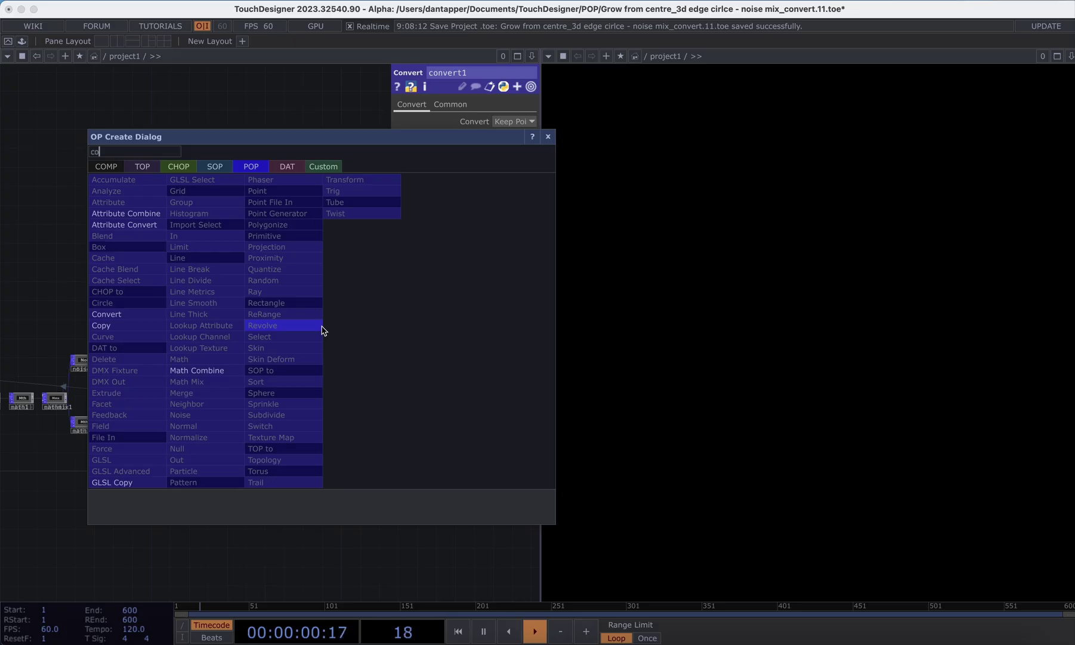
left_click(114, 317)
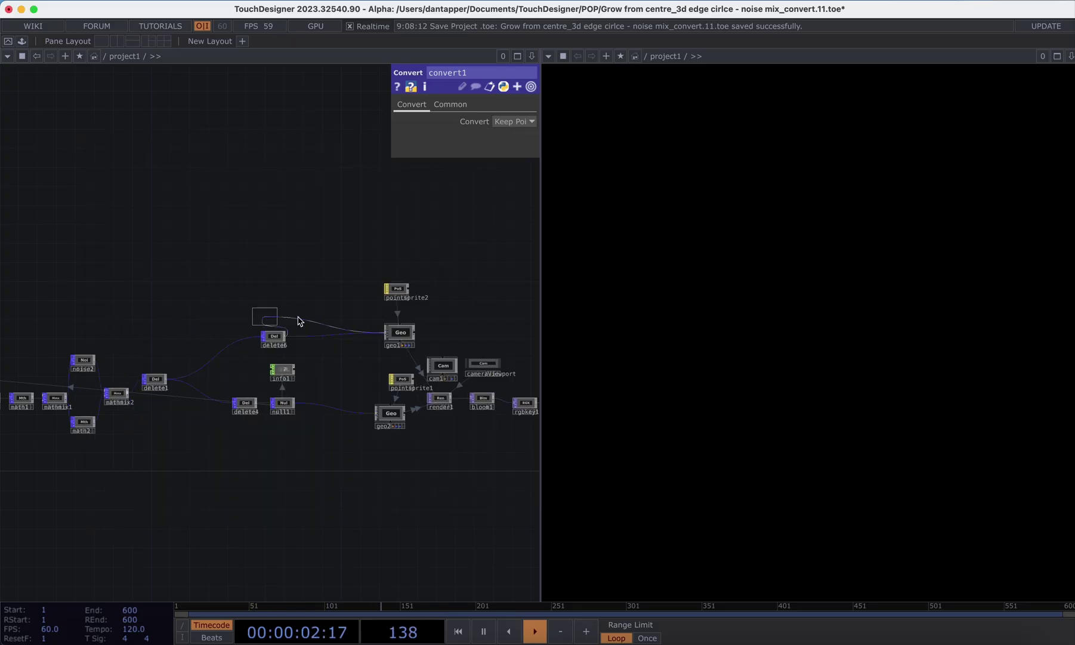
left_click(345, 335)
left_click(514, 121)
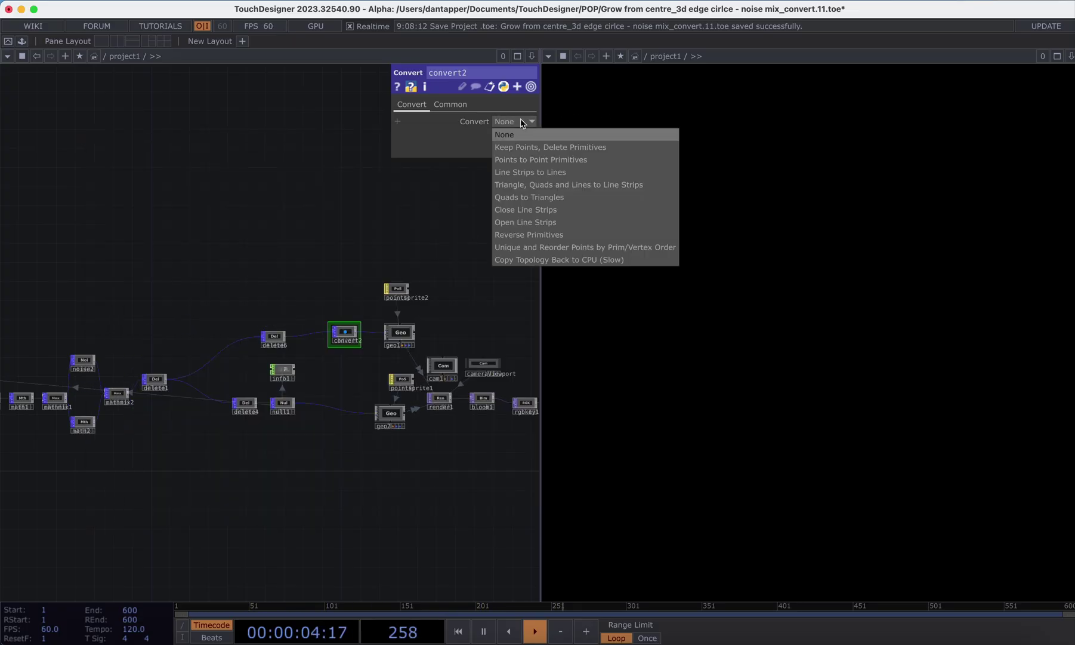
left_click(512, 156)
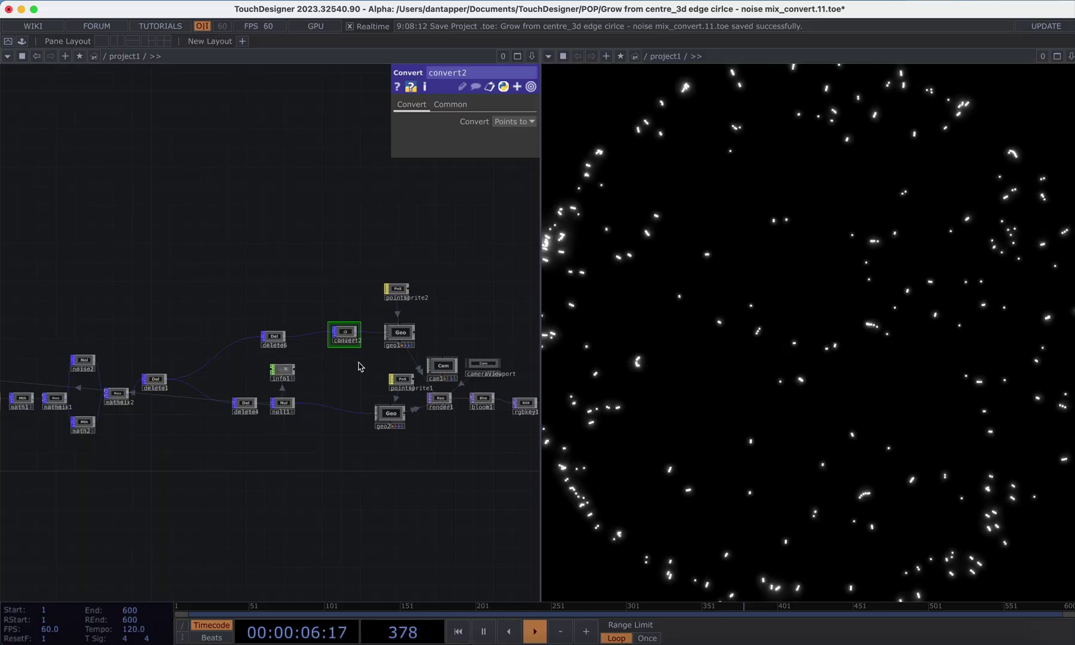
Step: Insert a Convert POP on the wire between null1 and geo2, converting Points to Point Primitives
right_click(329, 410)
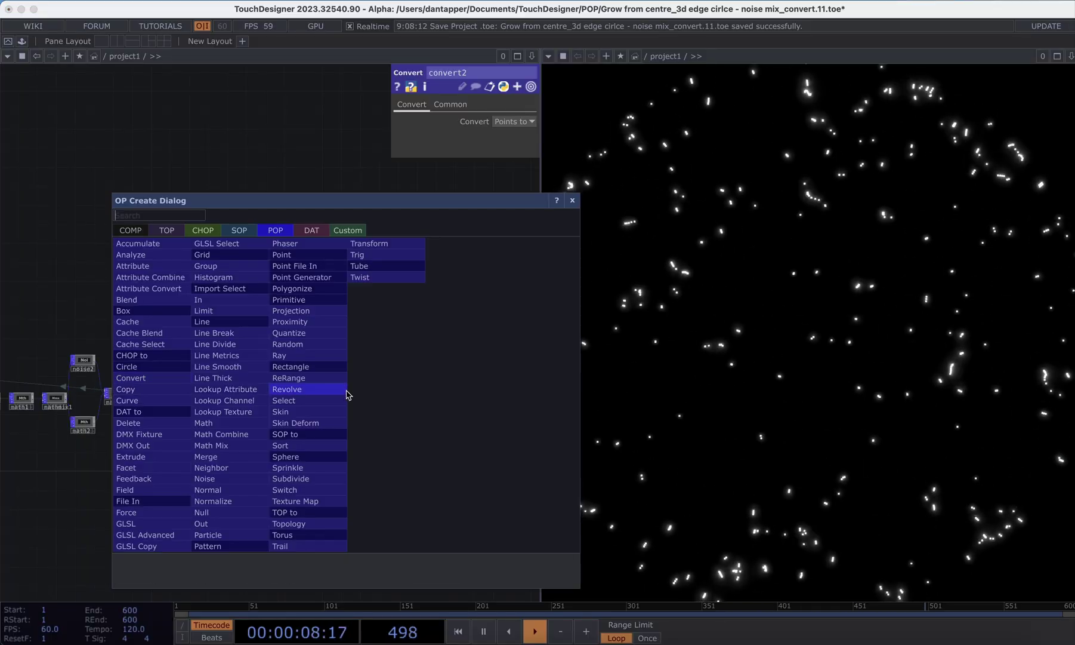
left_click(130, 378)
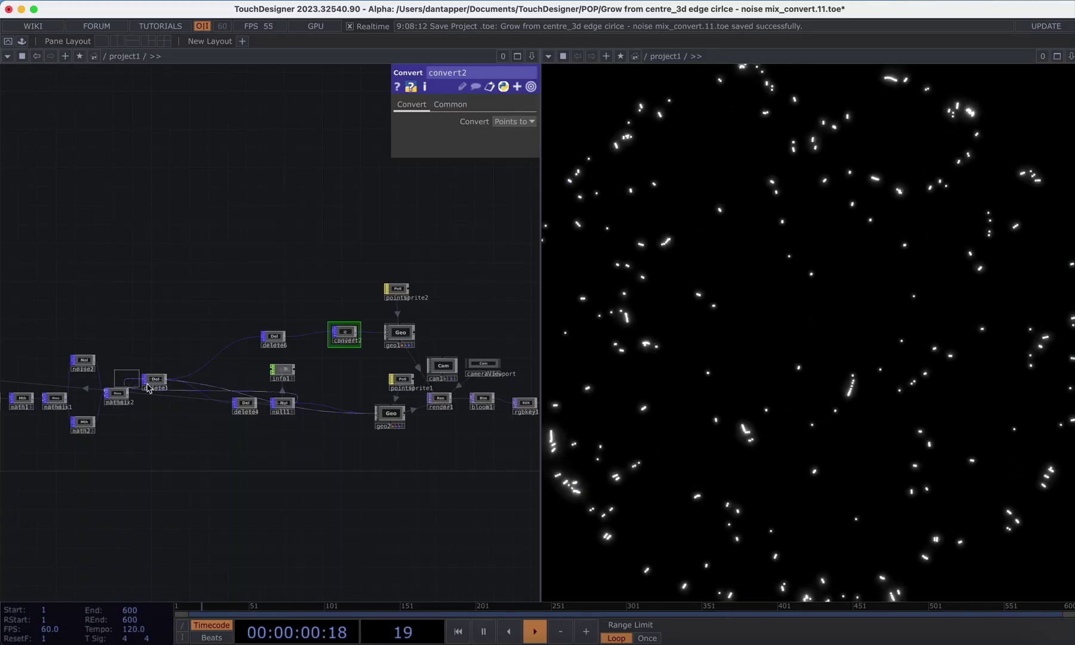
left_click(351, 426)
left_click(513, 121)
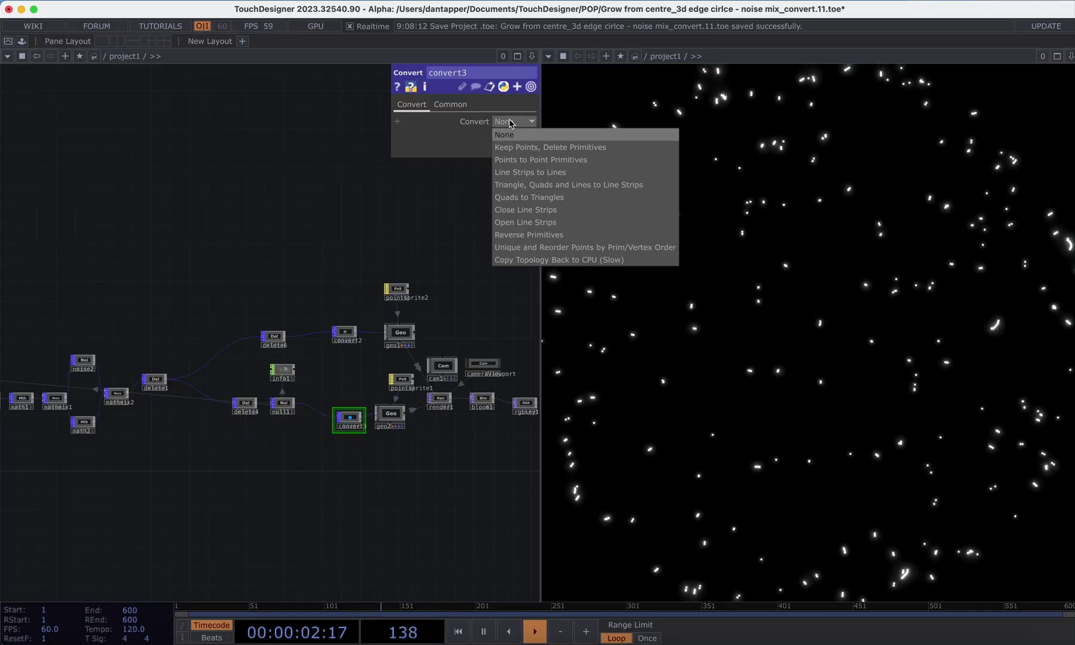
left_click(505, 160)
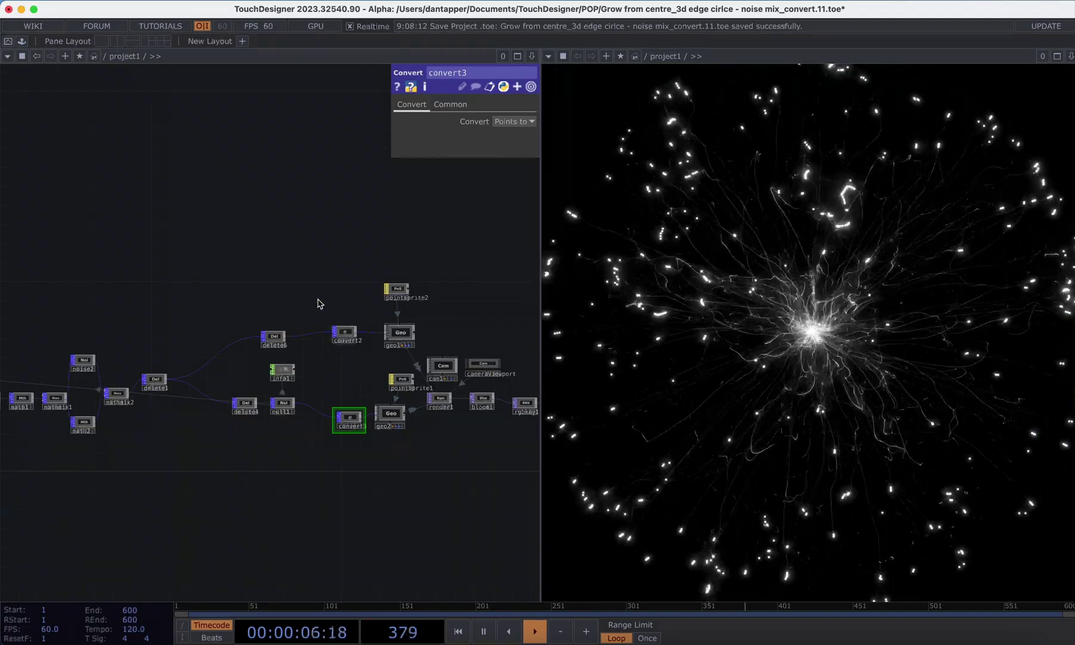
Step: Place a Topology POP and a Limit POP in the empty space above the network
key("Tab")
type("top")
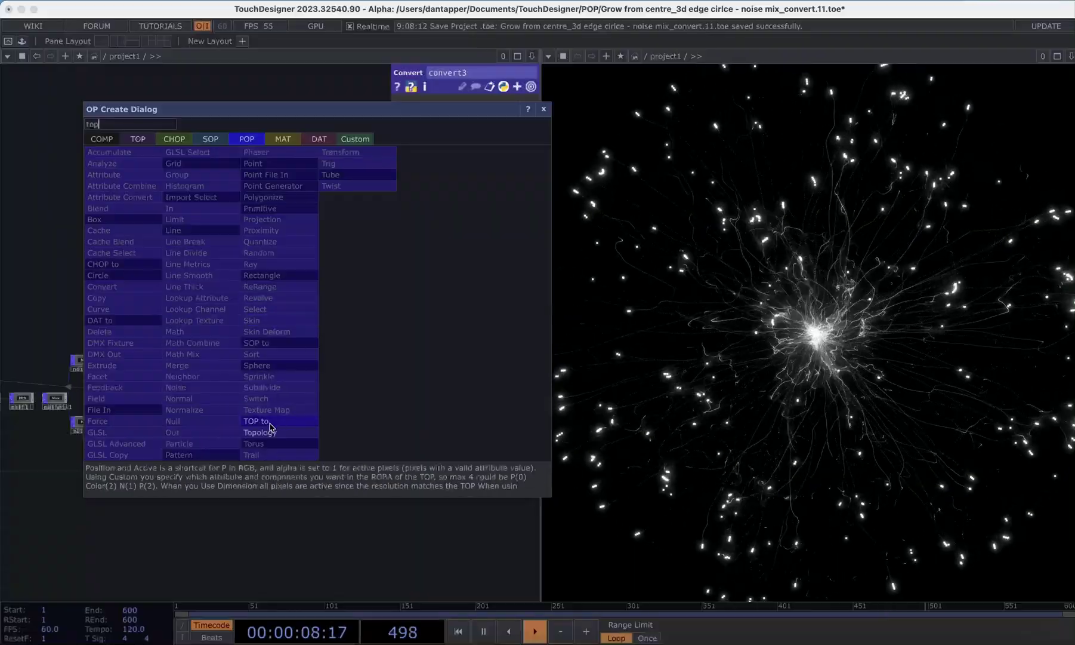
left_click(263, 432)
left_click(346, 214)
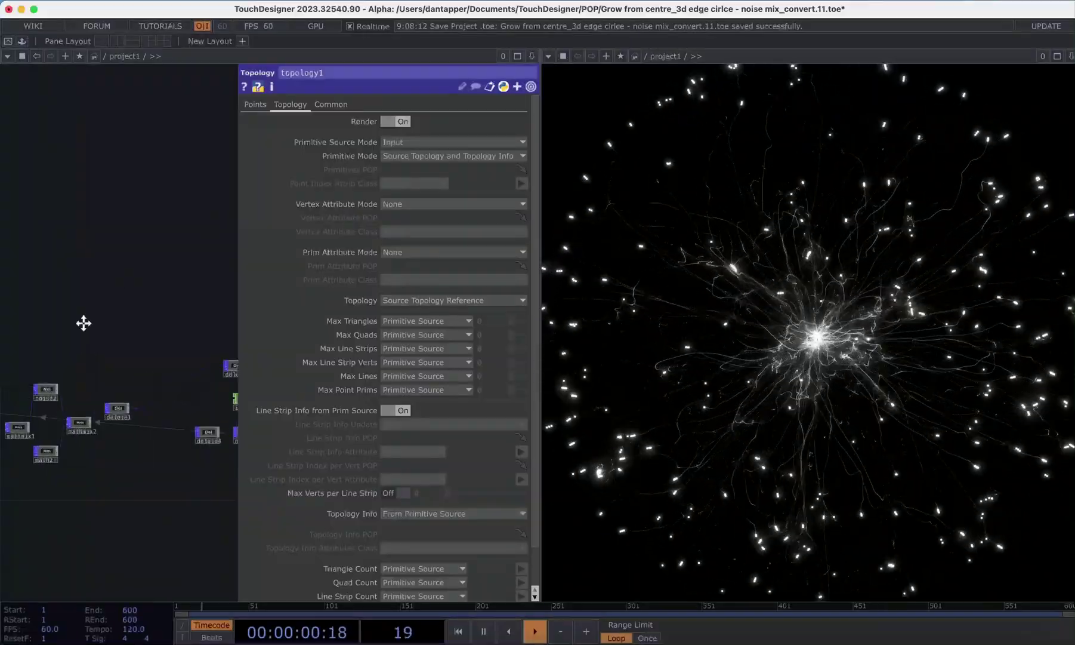
left_click_drag(84, 323, 125, 349)
key("Tab")
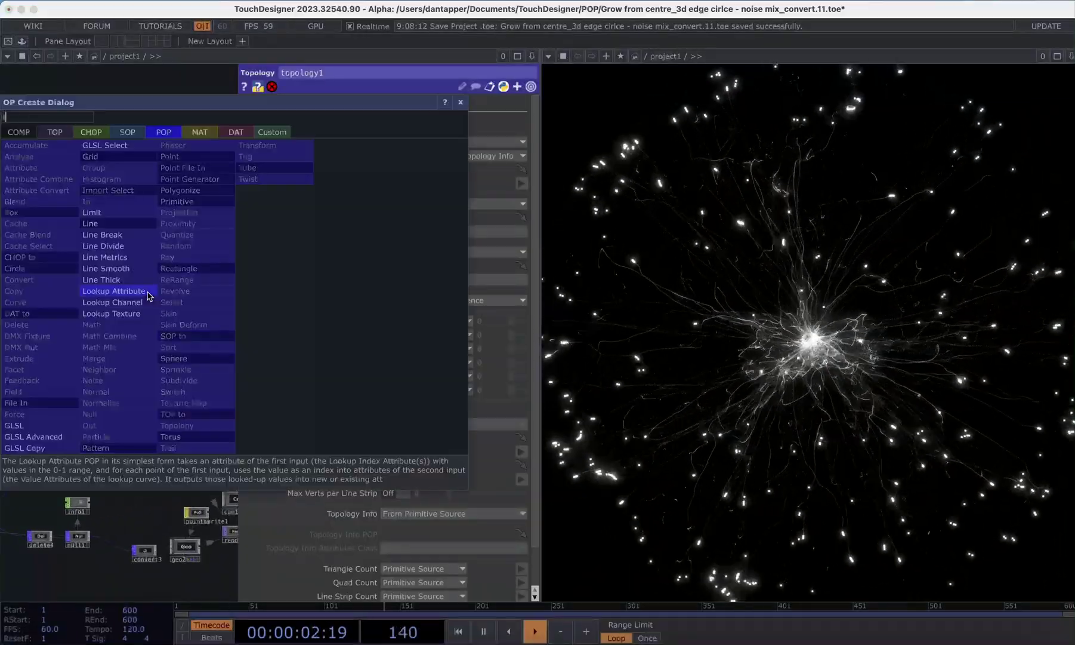
left_click(91, 212)
left_click(139, 317)
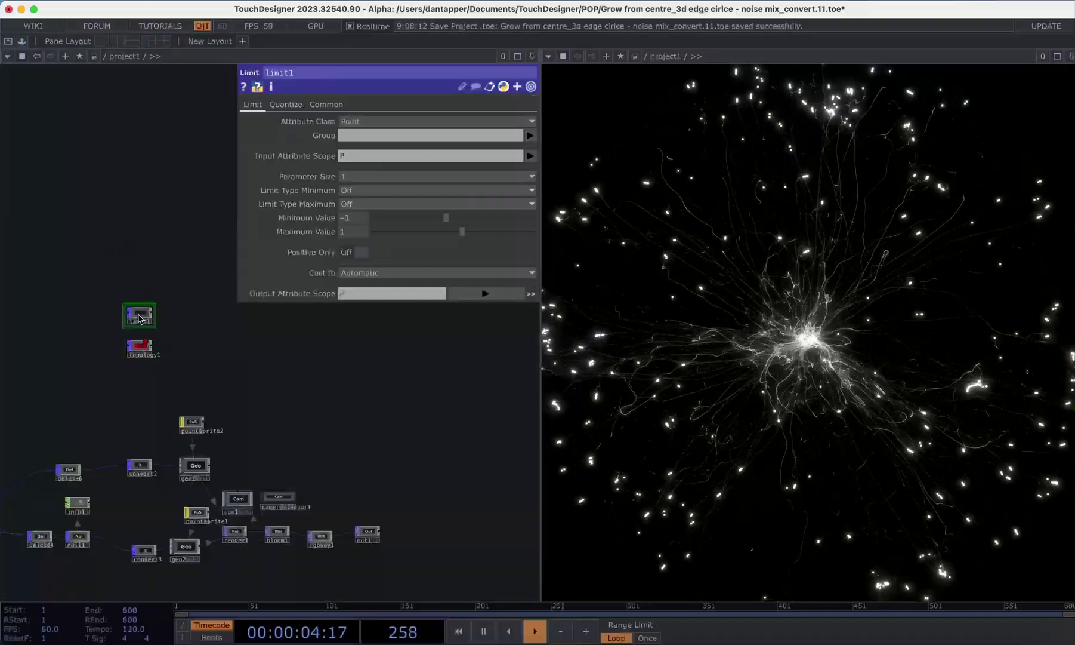
Step: Select the unconnected limit1 and topology1 operators together and delete them
scroll(138, 316, "up", 5)
scroll(192, 467, "down", 8)
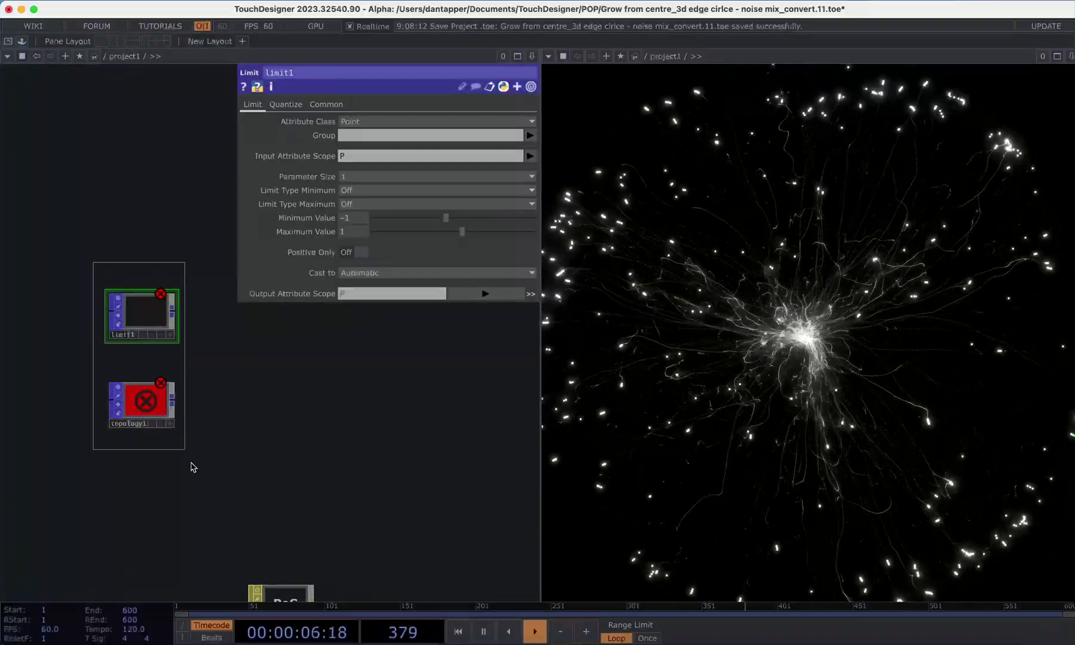
key("Delete")
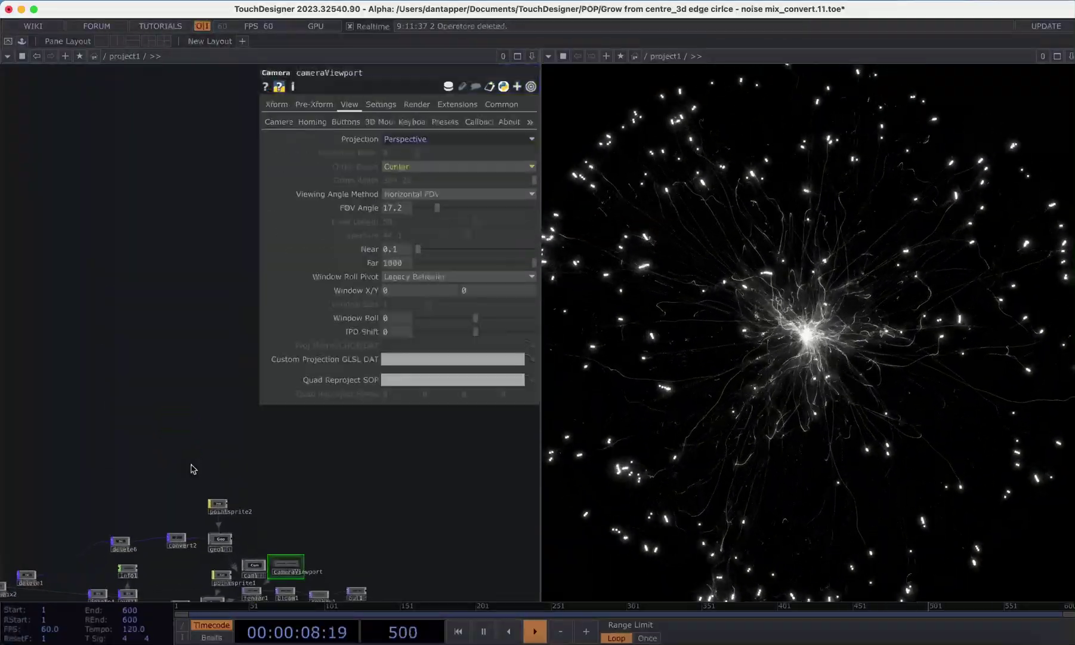
Step: Examine the num_points reading in info1, the frame rate and the Performance readout of showCooks
scroll(189, 471, "down", 5)
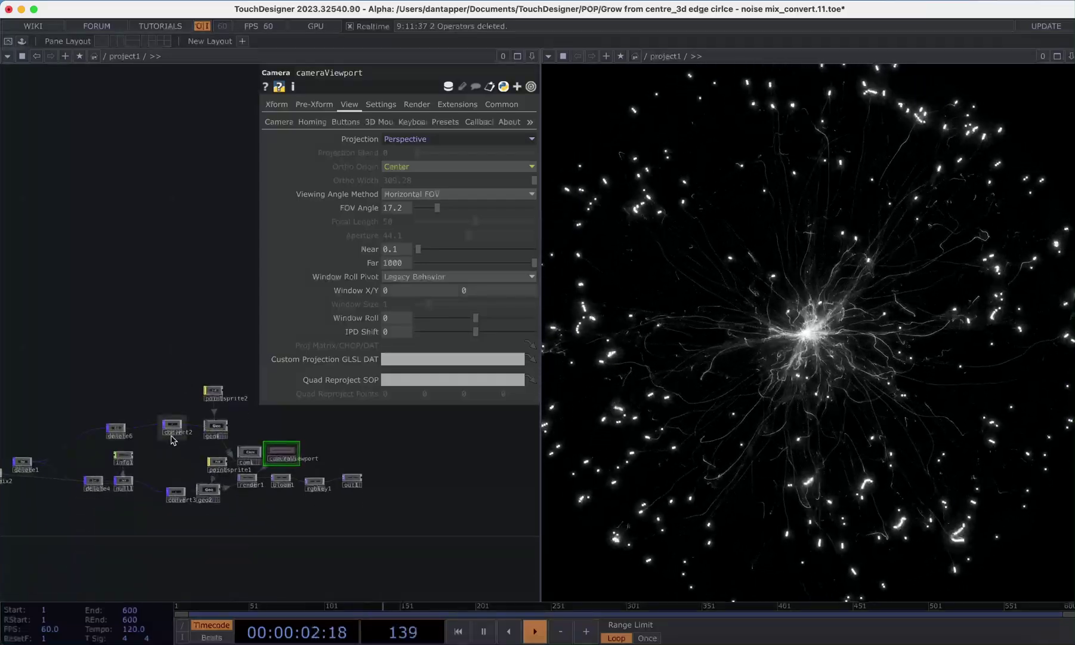
scroll(120, 456, "up", 8)
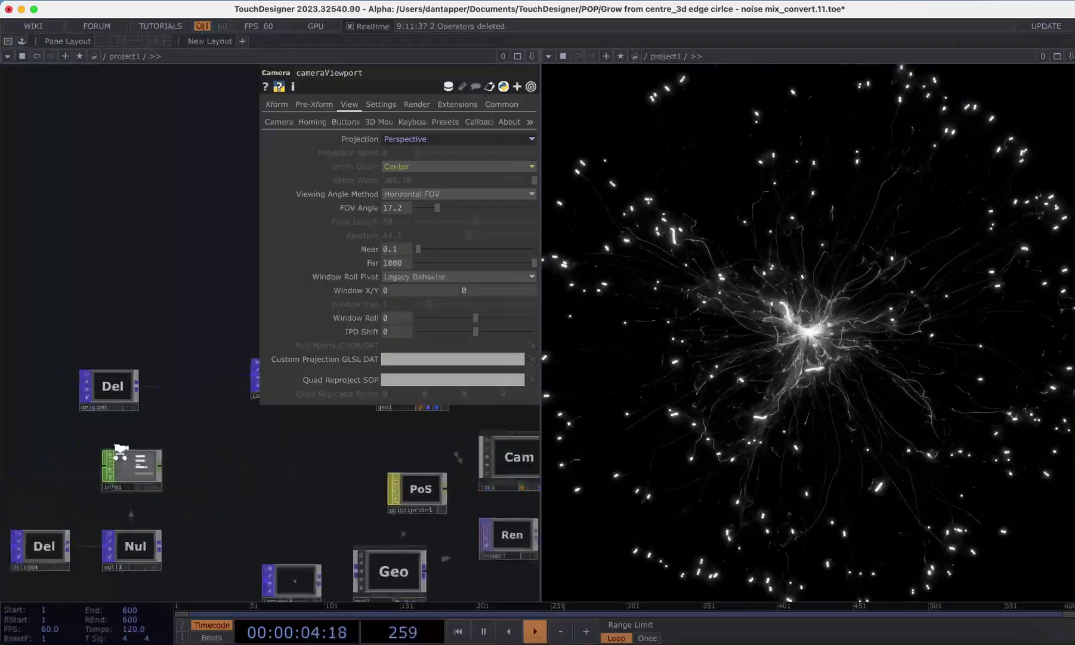
scroll(152, 453, "up", 5)
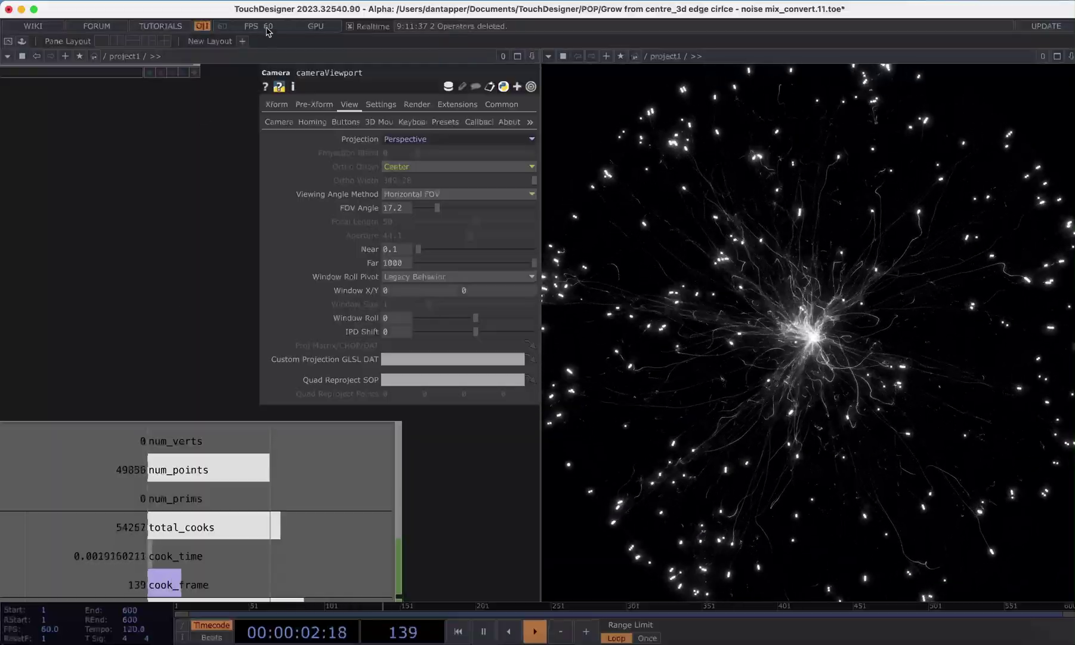
scroll(137, 323, "down", 5)
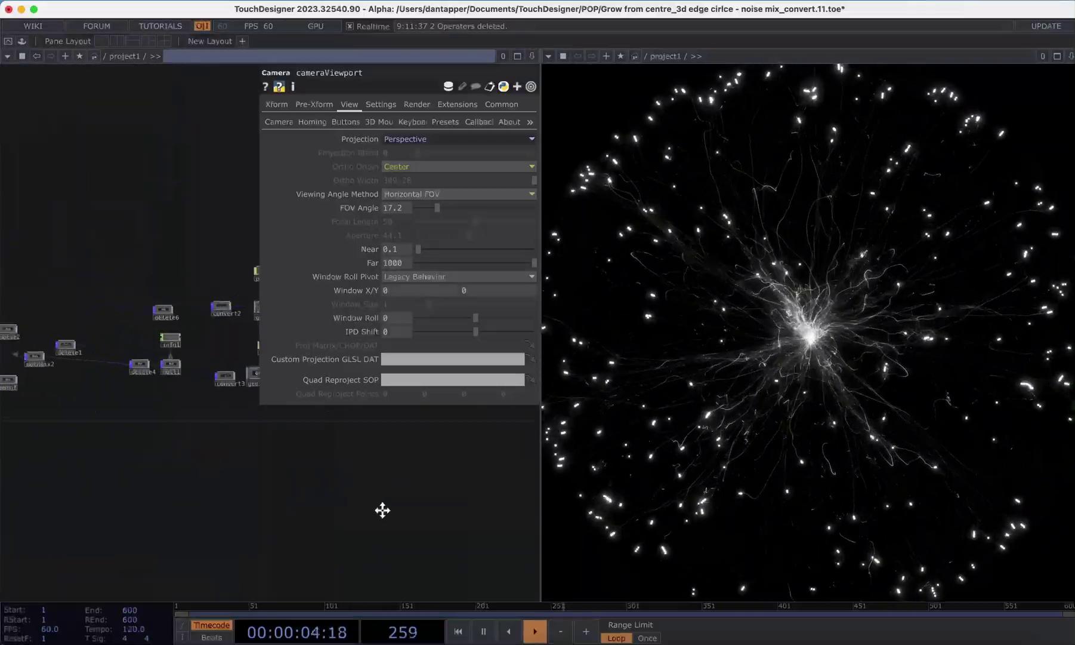
scroll(383, 509, "left", 10)
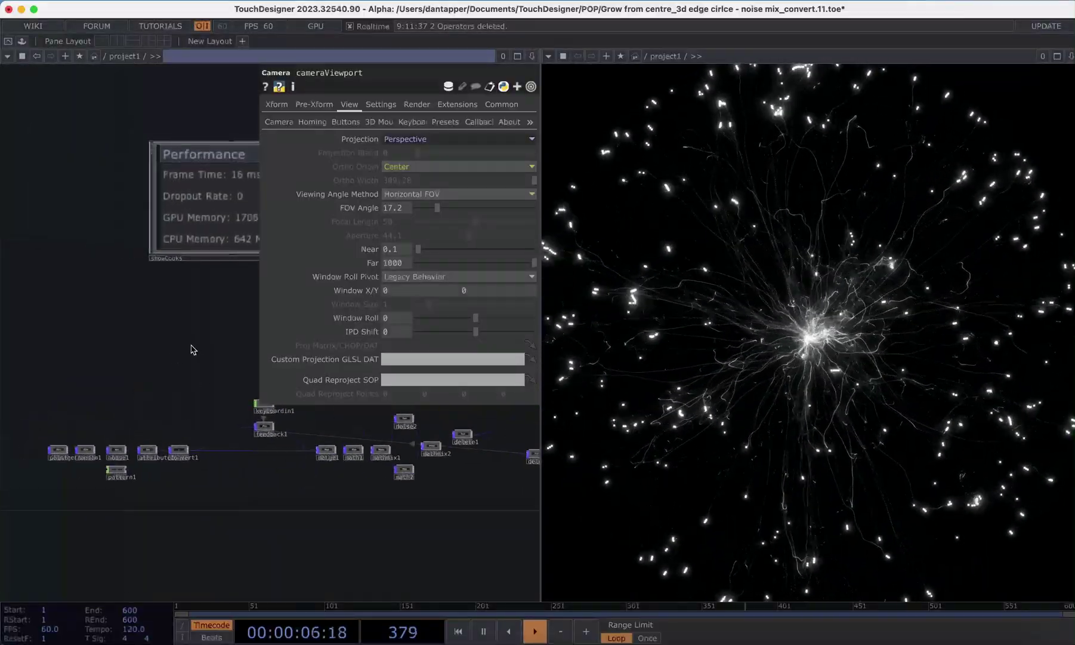
scroll(183, 355, "right", 3)
scroll(183, 355, "up", 2)
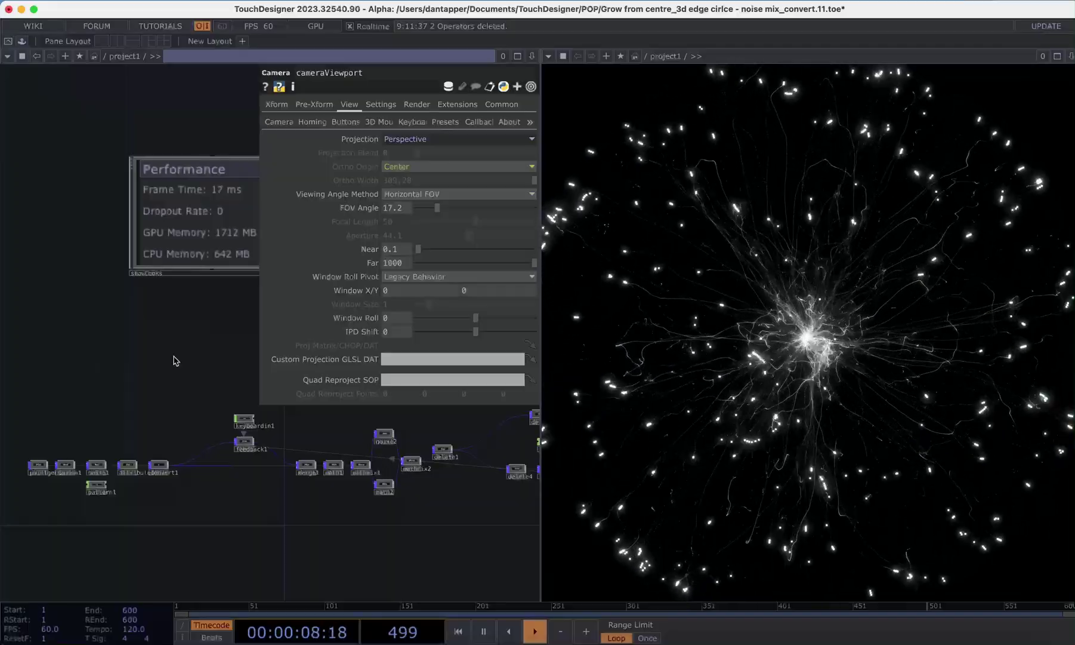
Step: Hide the parameter window and check the point count in info1 again
key("p")
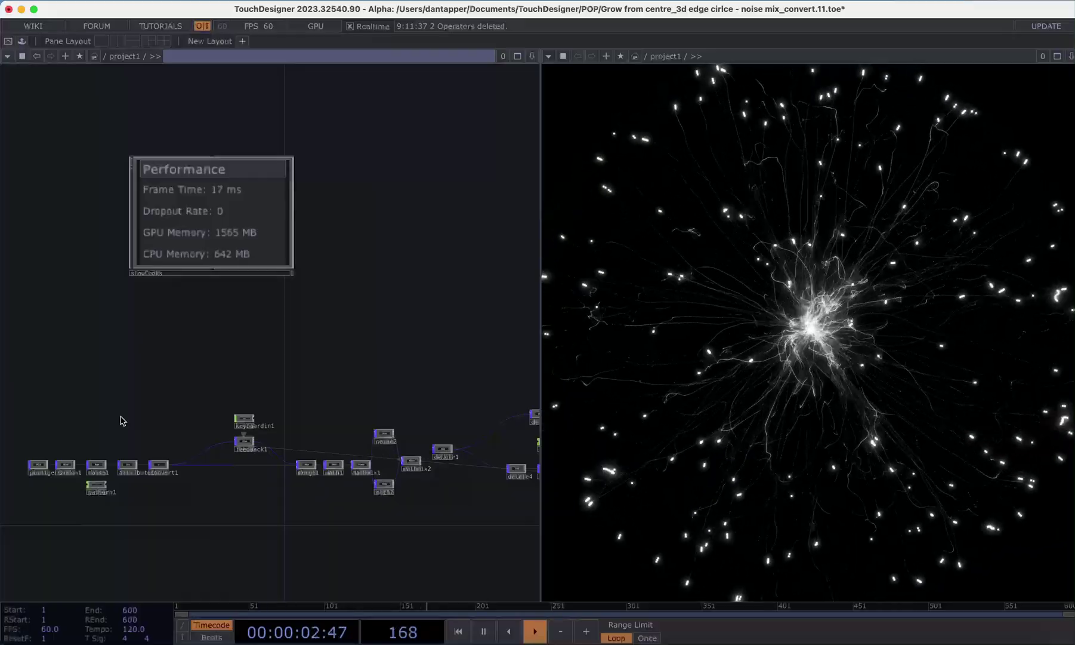
left_click_drag(467, 357, 156, 332)
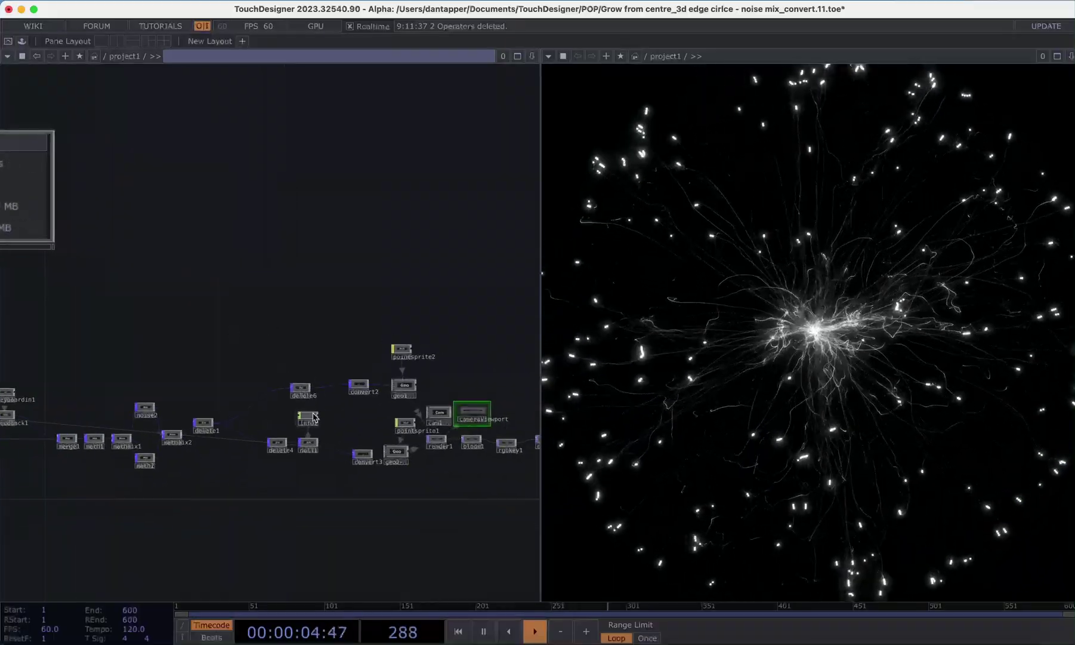
scroll(292, 436, "up", 5)
scroll(300, 427, "up", 3)
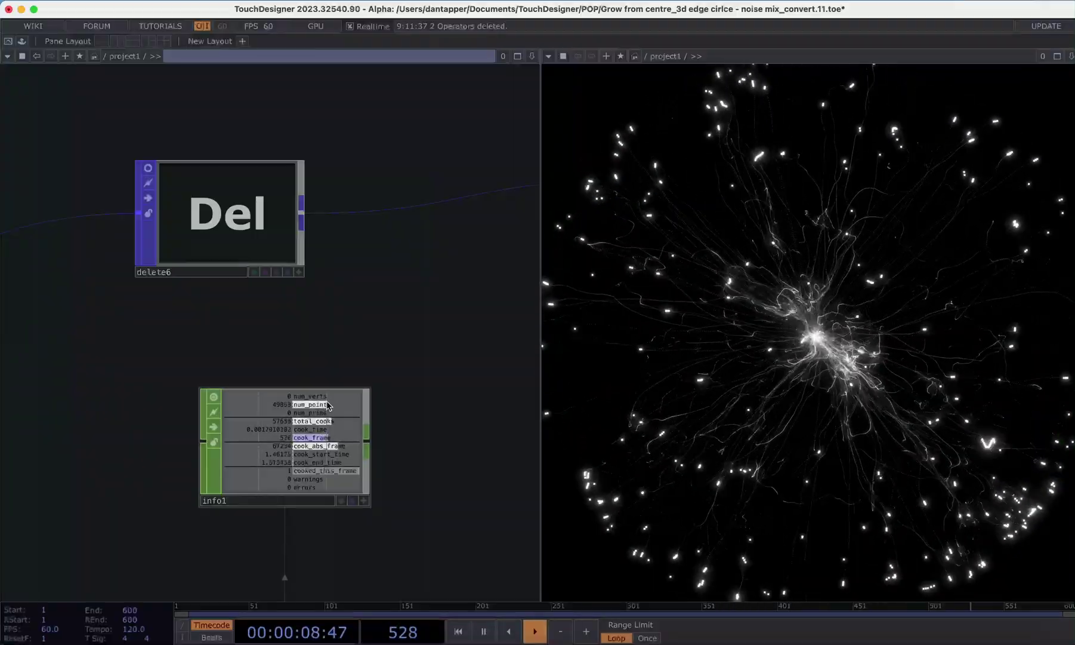
Step: Move the showCooks performance panel further left above the generator operators and inspect its frame time
scroll(327, 406, "down", 10)
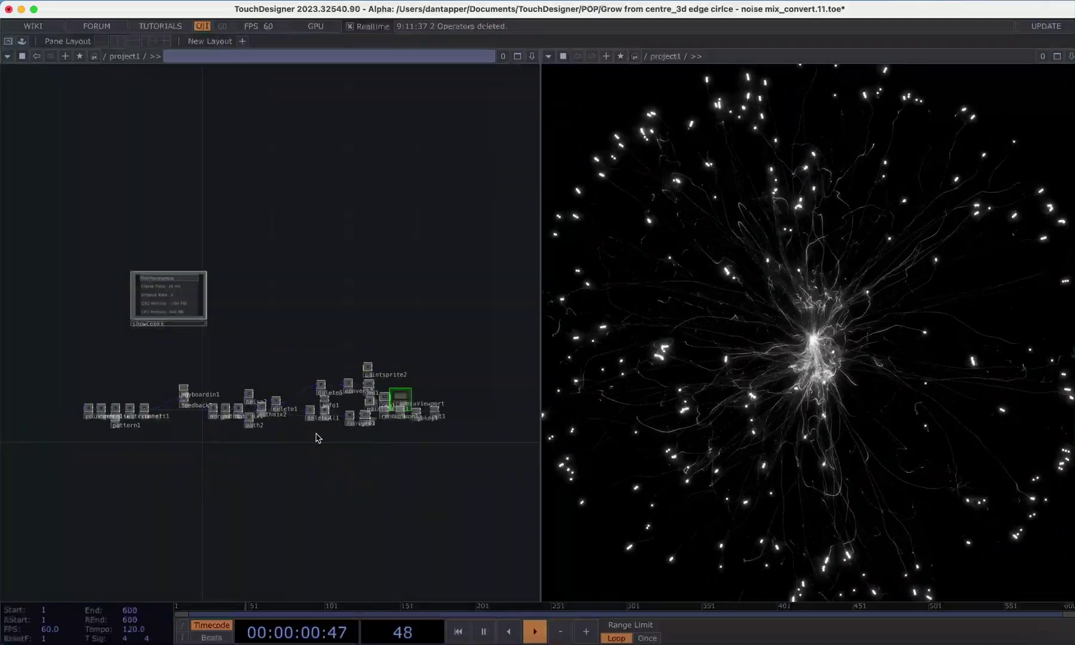
scroll(216, 307, "up", 3)
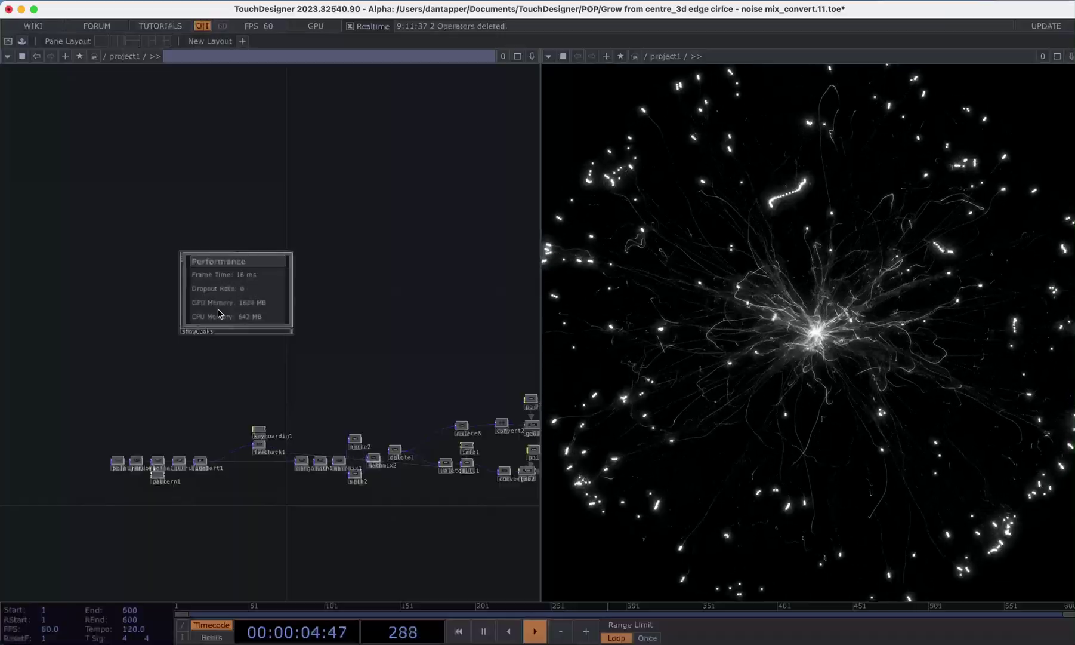
left_click_drag(219, 313, 142, 313)
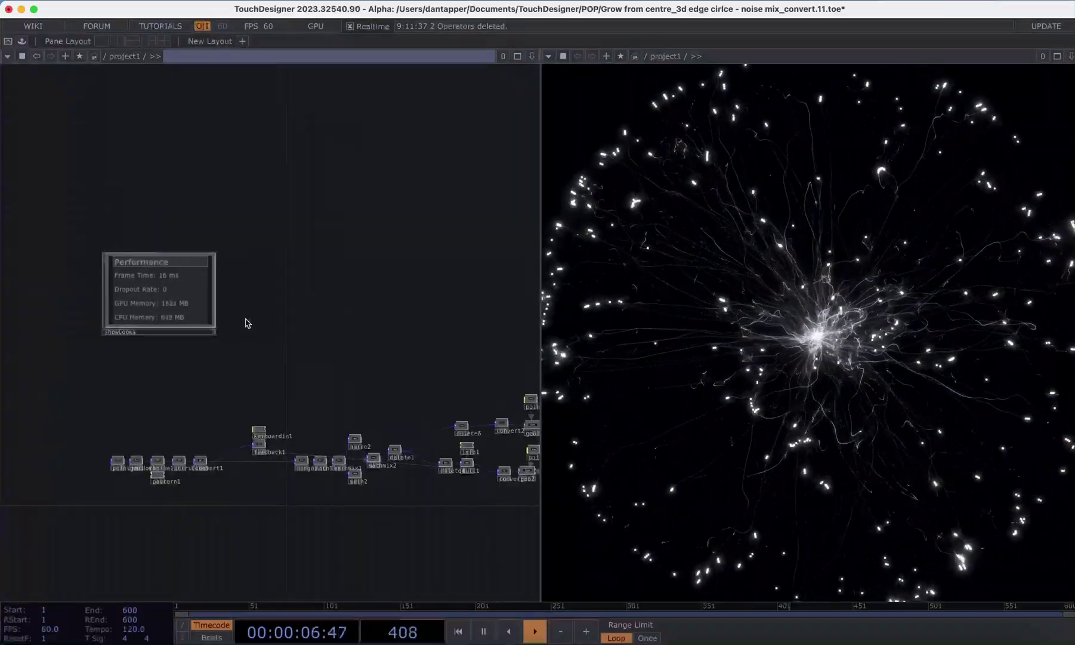
scroll(120, 303, "up", 4)
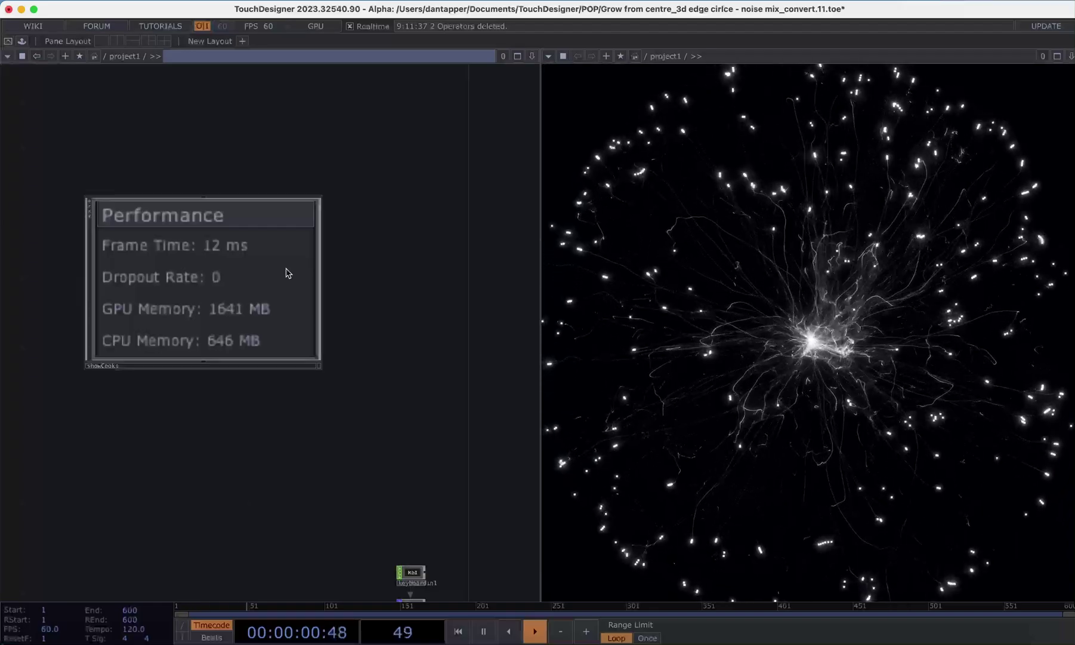
Step: Review the network from the generator operators and convert1 through feedback1 to the Convert POPs before the Geometry COMPs
scroll(286, 272, "down", 3)
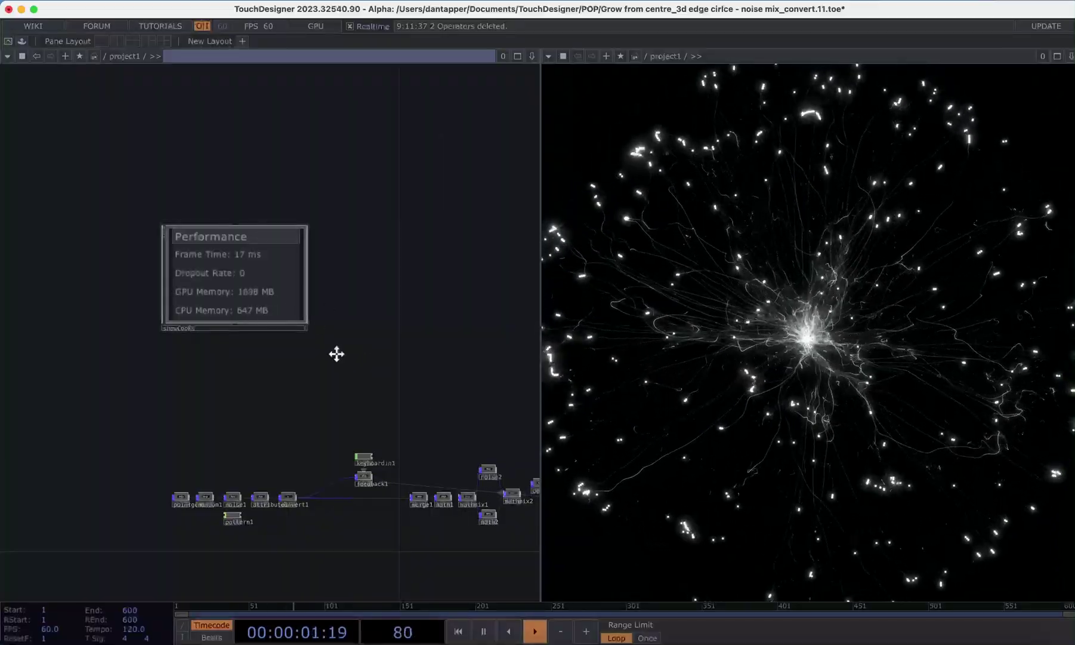
scroll(336, 353, "right", 5)
scroll(336, 353, "down", 3)
scroll(122, 397, "up", 3)
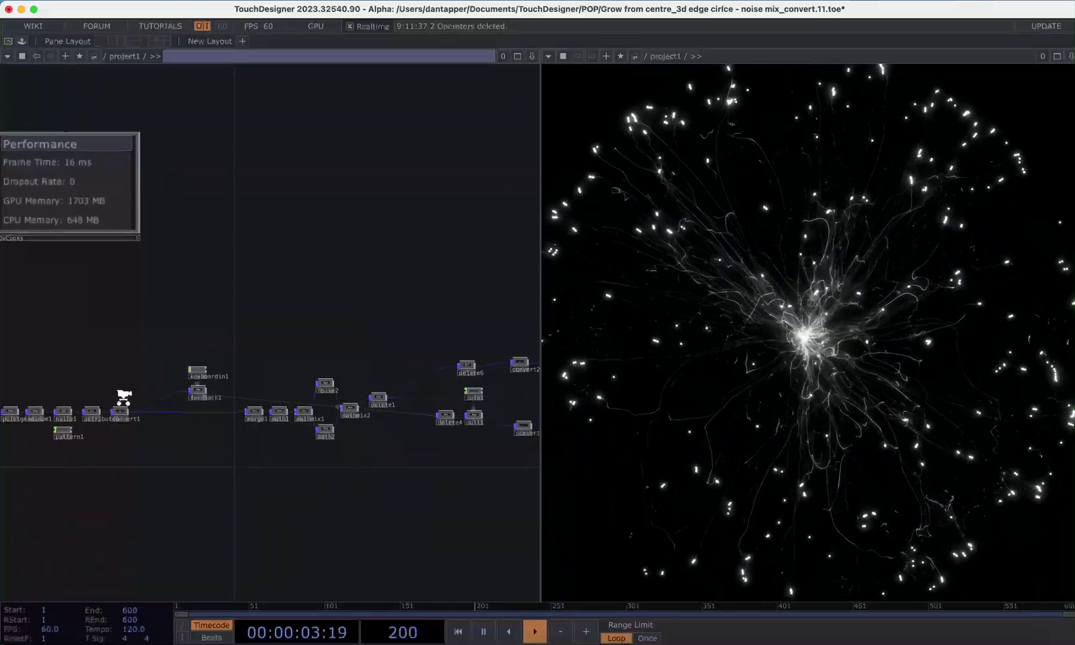
scroll(129, 370, "down", 2)
scroll(133, 355, "down", 1)
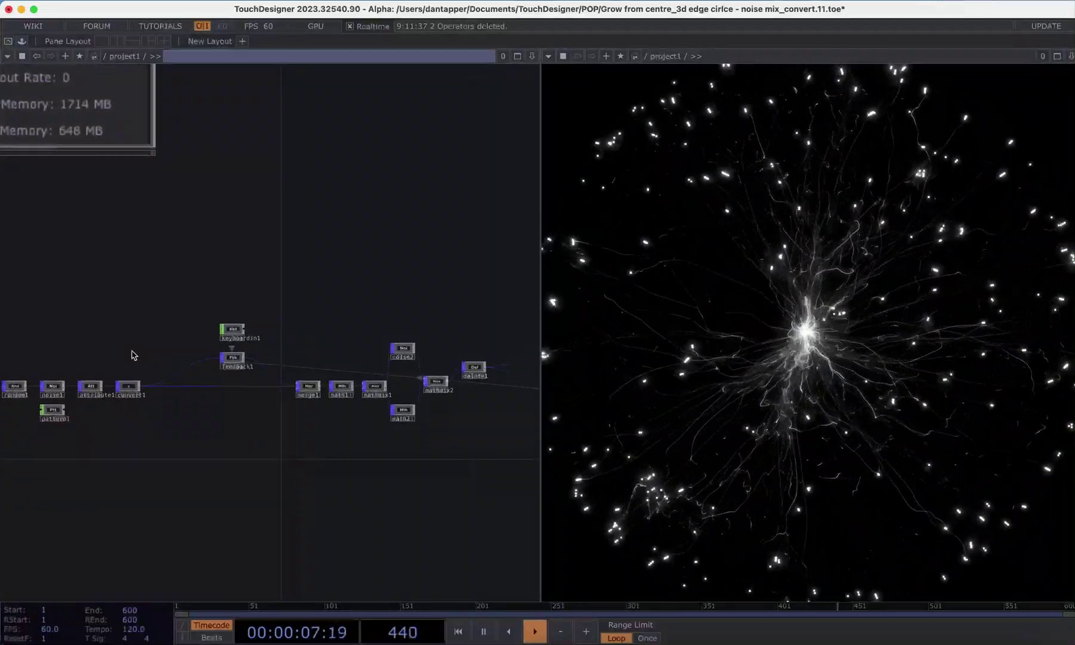
scroll(185, 338, "up", 5)
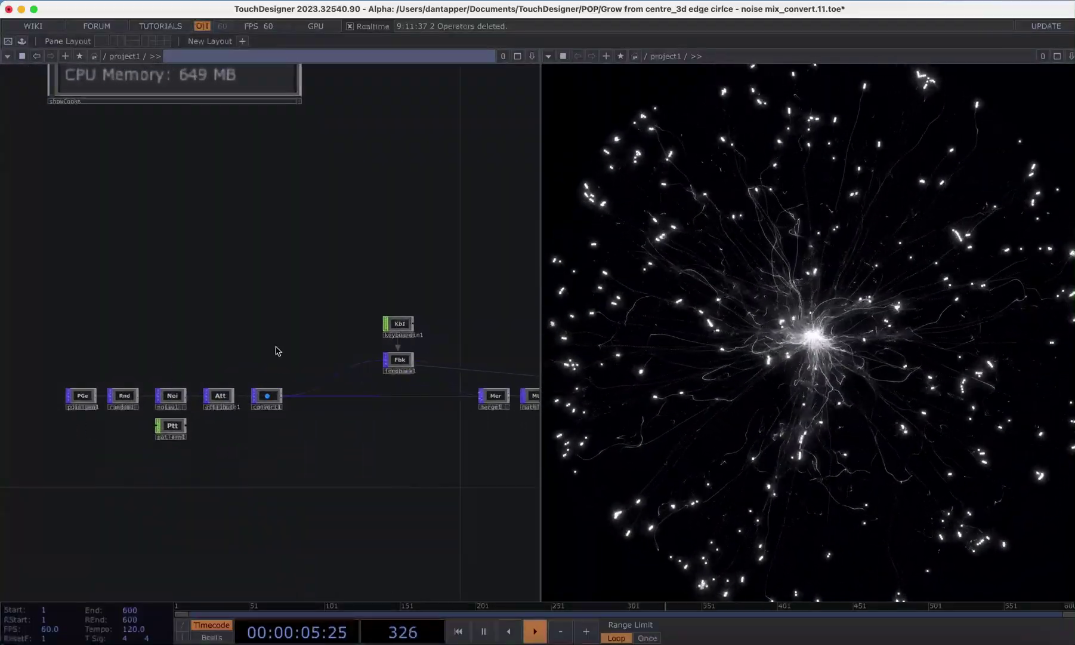
scroll(96, 372, "right", 1)
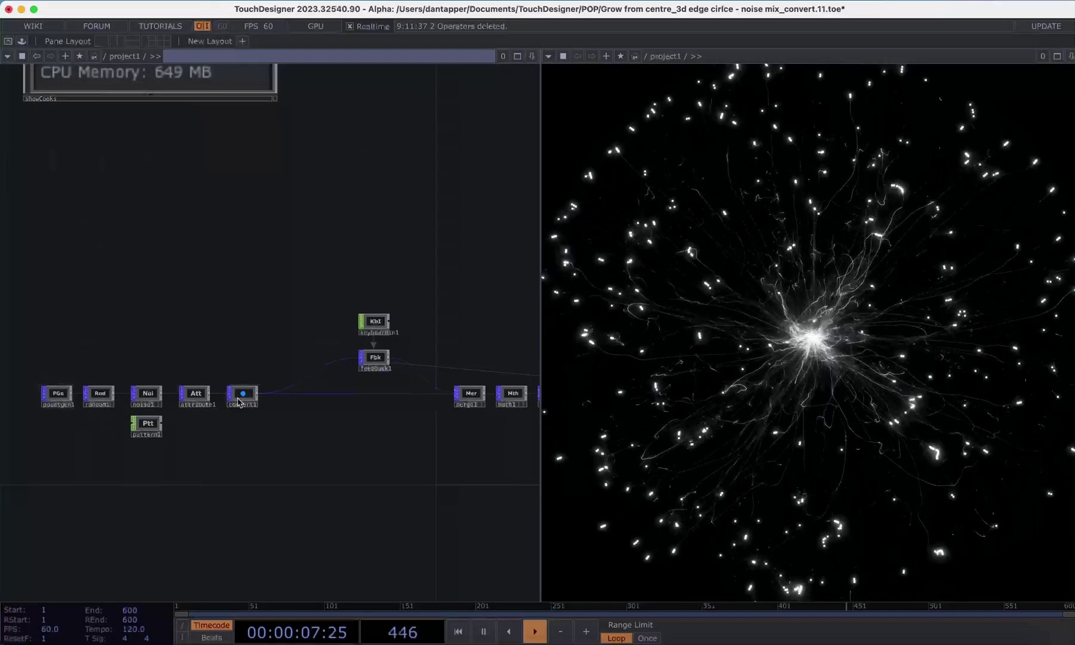
Step: Review the network from convert1 into feedback1 and through merge1, the math and noise operators to delete1 and delete4
scroll(163, 358, "right", 4)
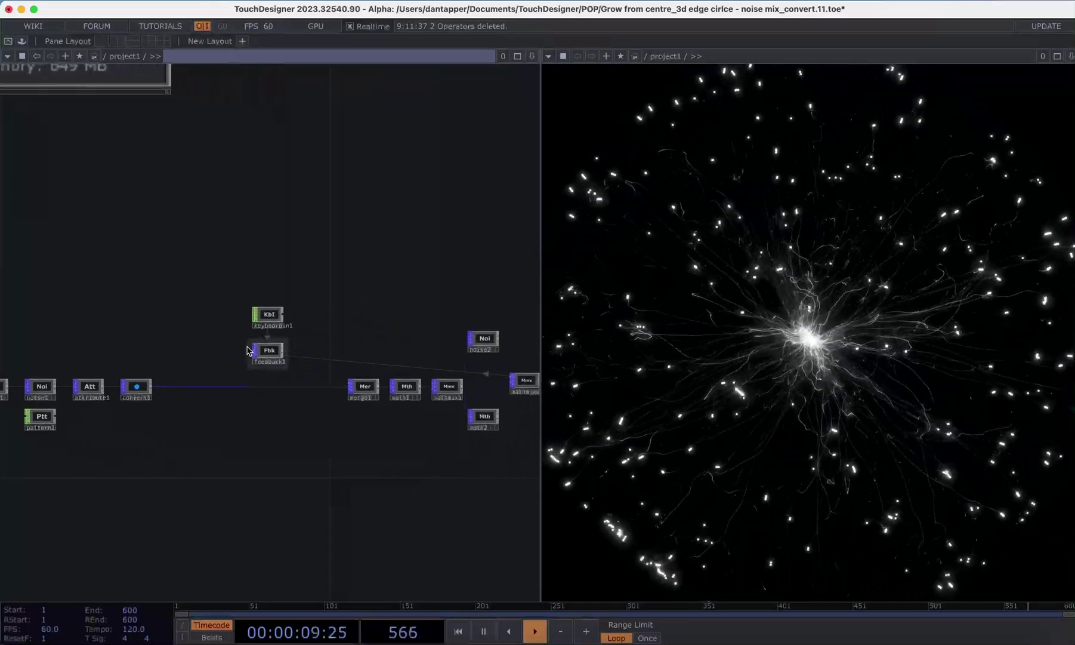
left_click_drag(151, 387, 254, 350)
scroll(196, 367, "up", 2)
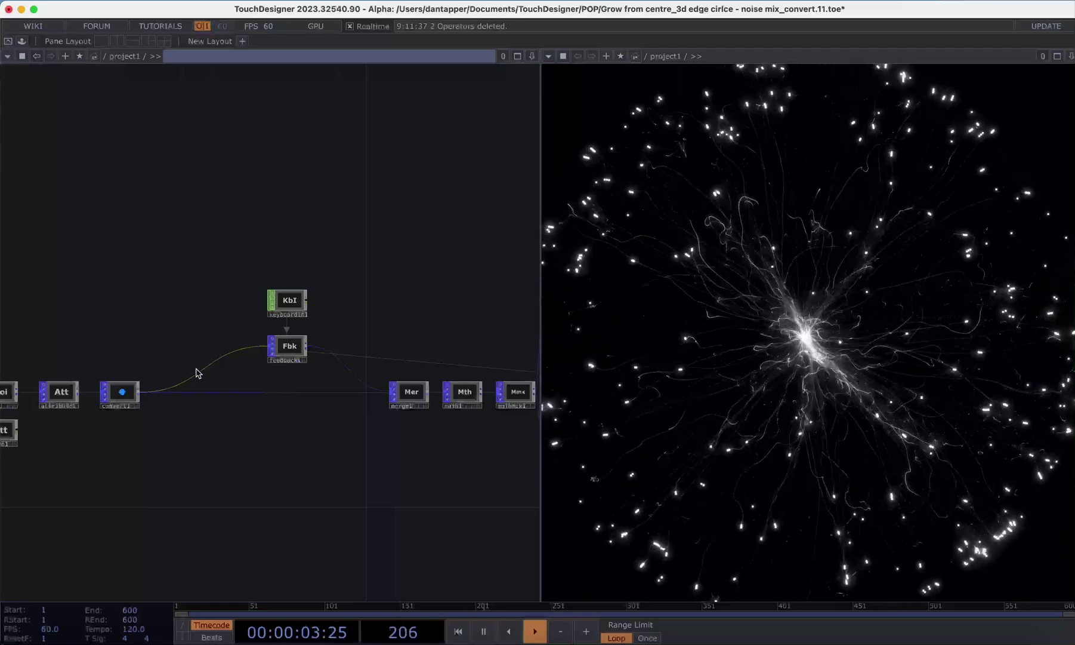
scroll(192, 202, "right", 8)
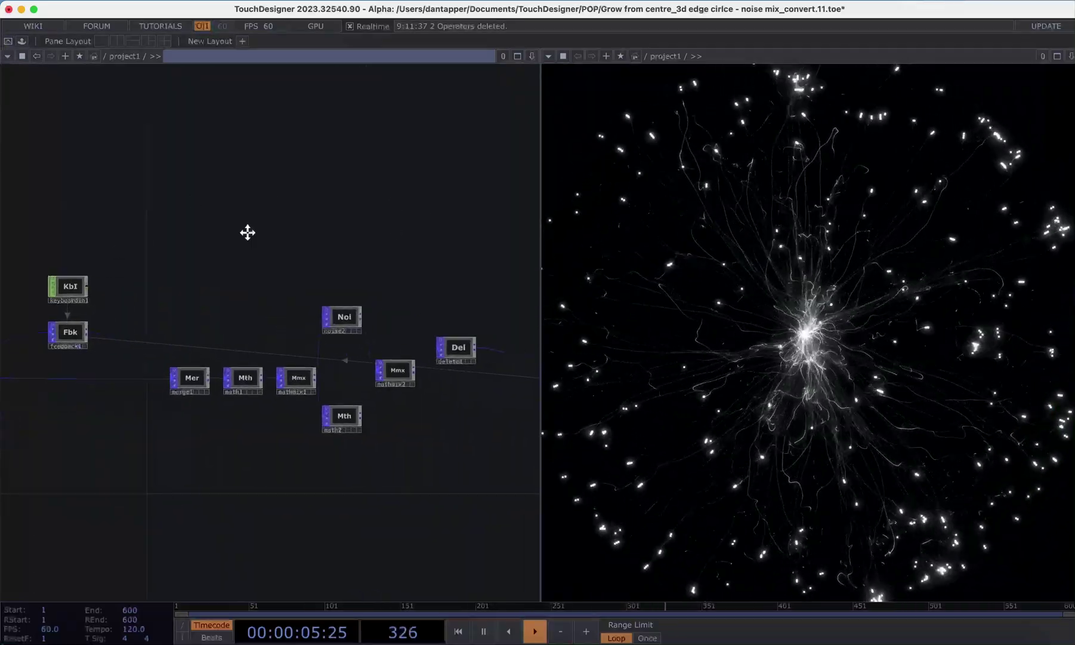
scroll(247, 232, "left", 8)
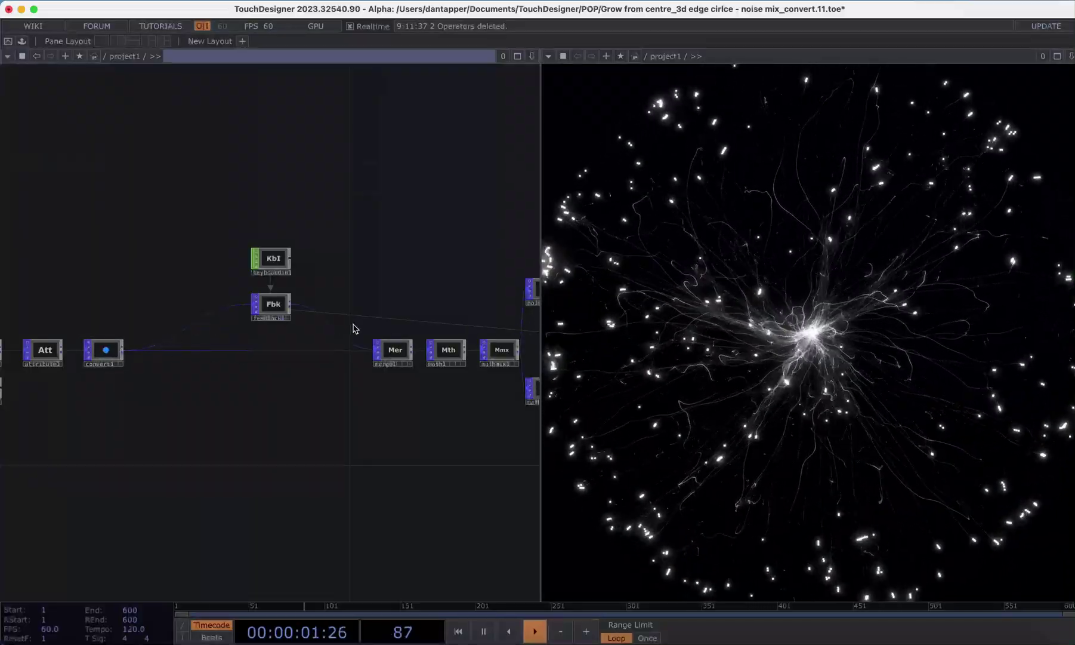
scroll(352, 285, "right", 5)
scroll(352, 285, "down", 2)
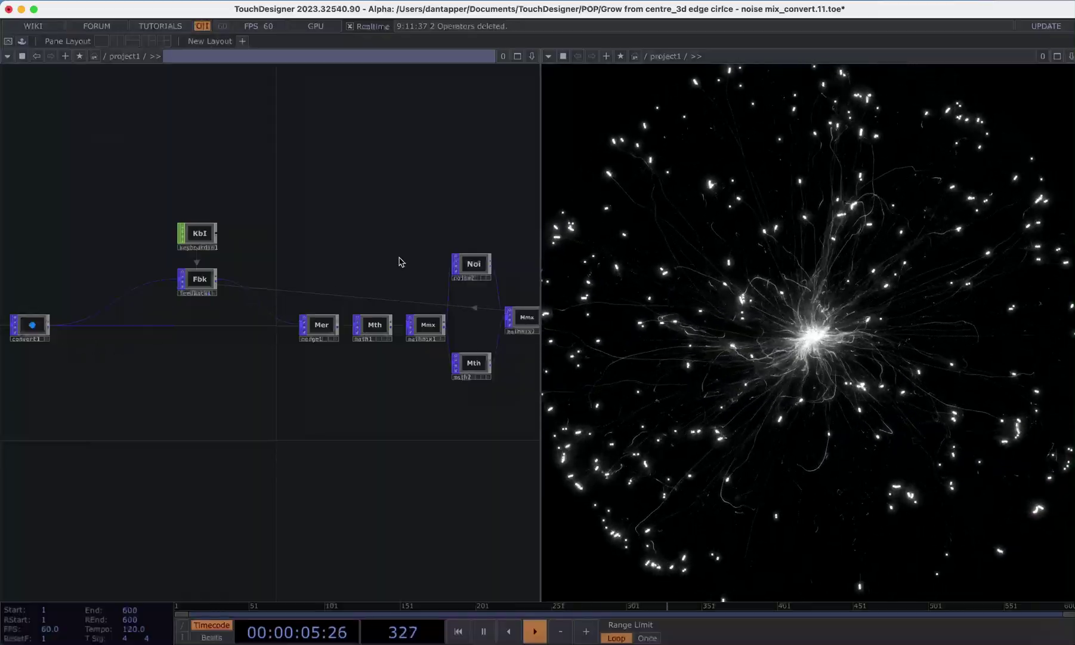
scroll(305, 232, "right", 7)
scroll(305, 232, "down", 2)
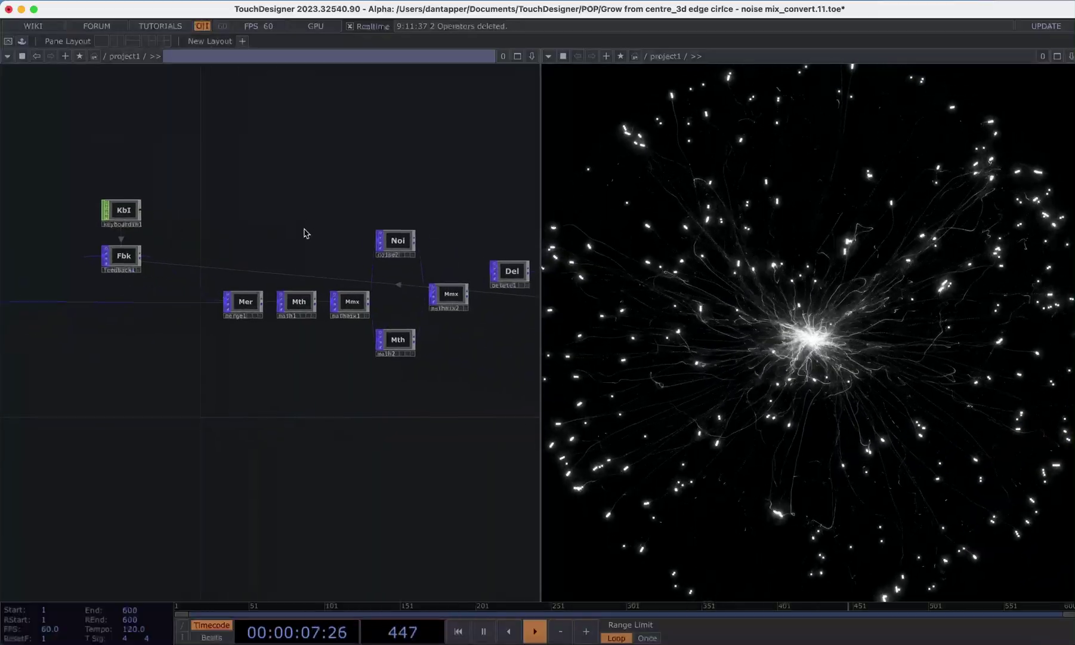
scroll(215, 223, "right", 5)
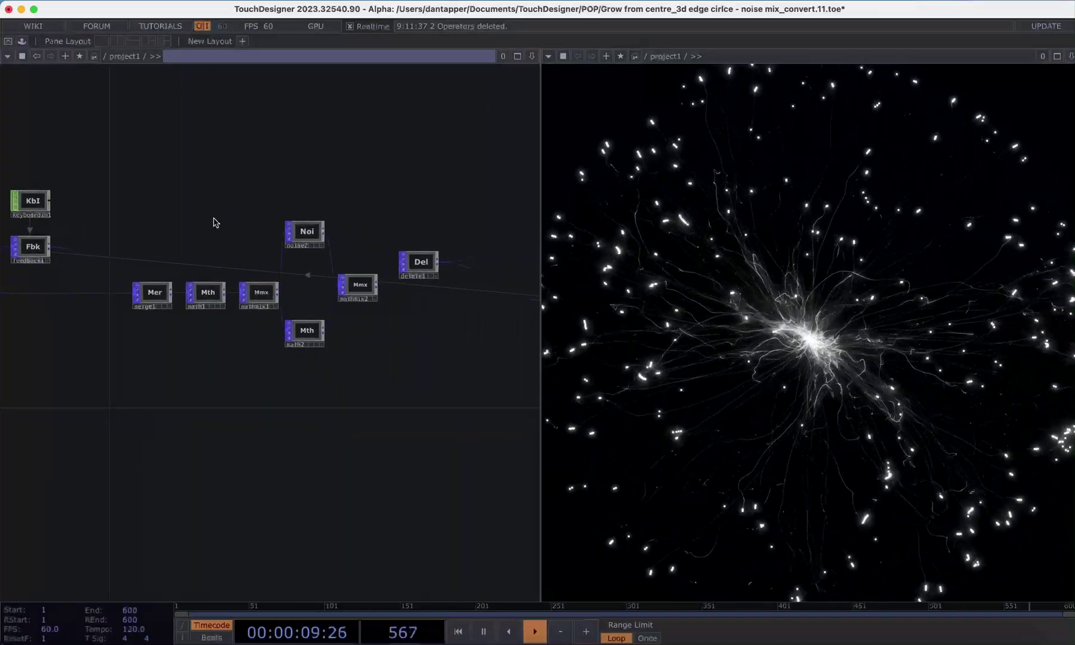
scroll(215, 220, "down", 5)
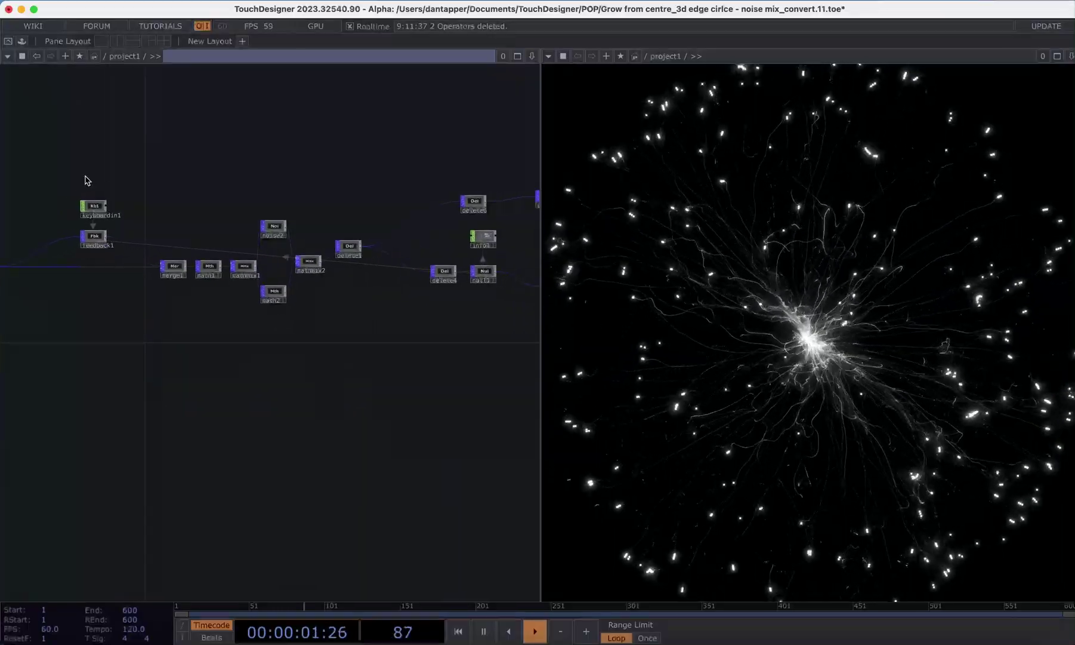
left_click_drag(179, 256, 496, 344)
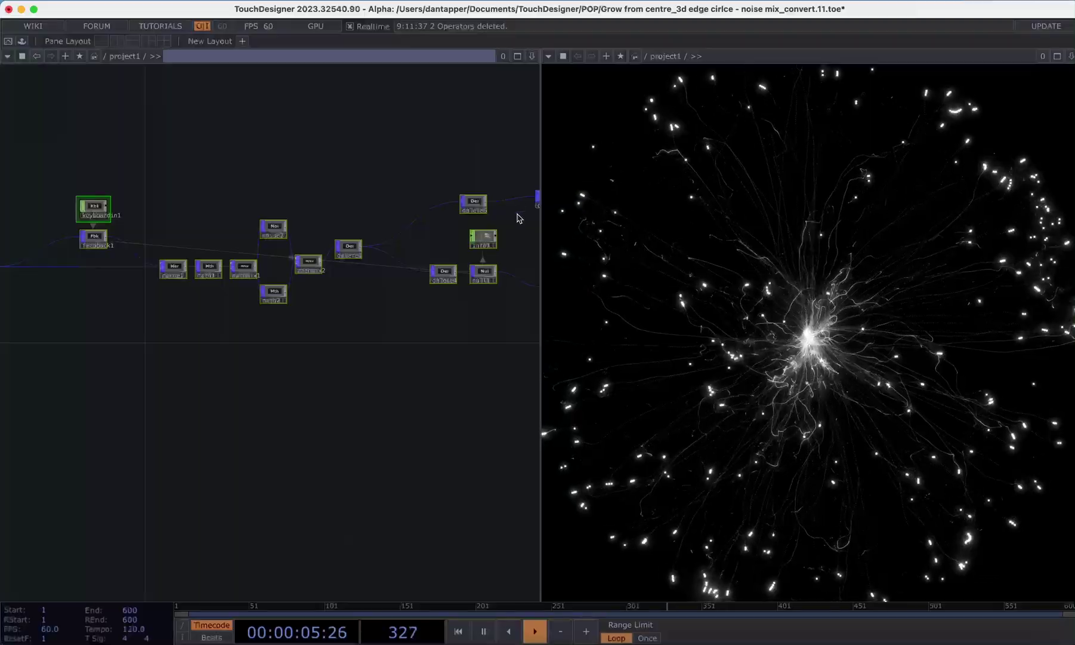
left_click(165, 338)
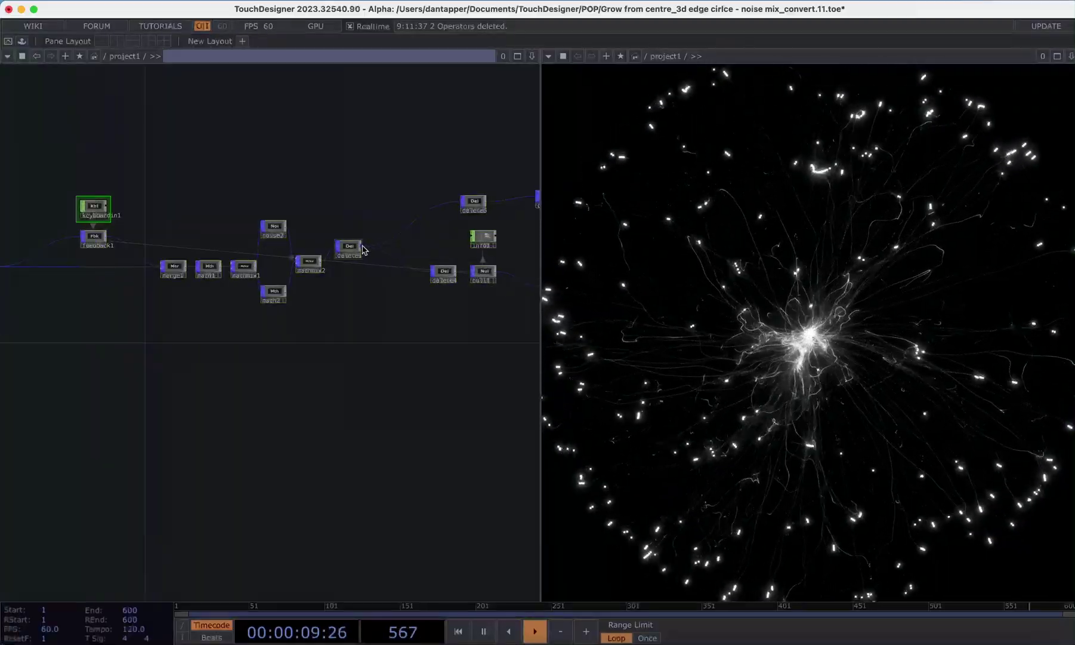
Step: Set the _PointI deletion threshold of delete1 to 5000 and check the Performance readout of showCooks
scroll(361, 248, "up", 3)
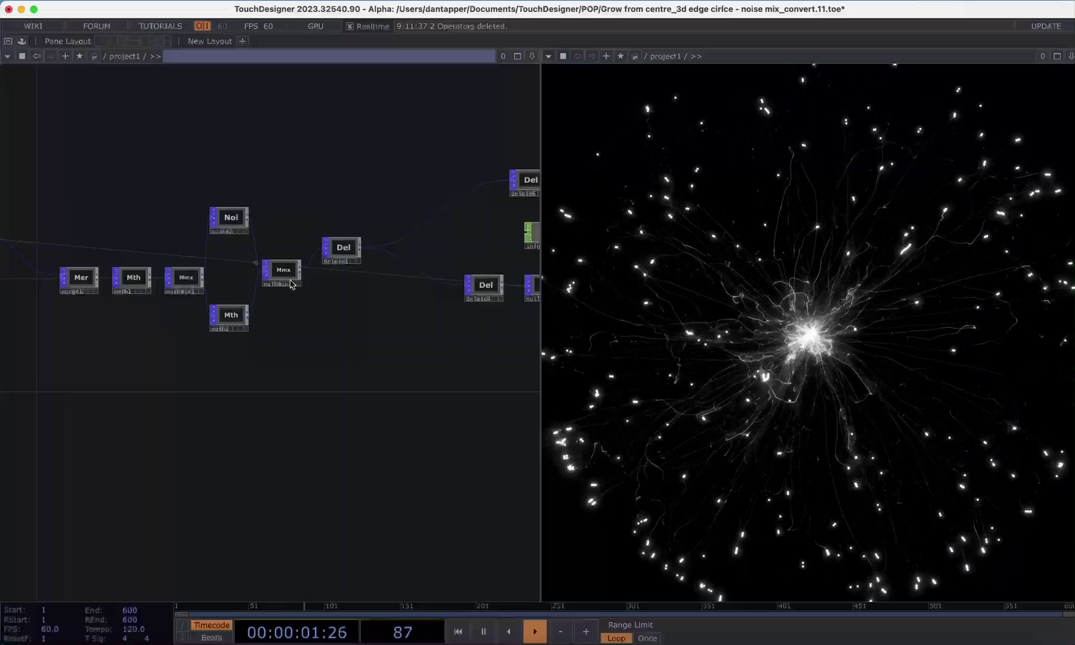
left_click(487, 286)
left_click(338, 254)
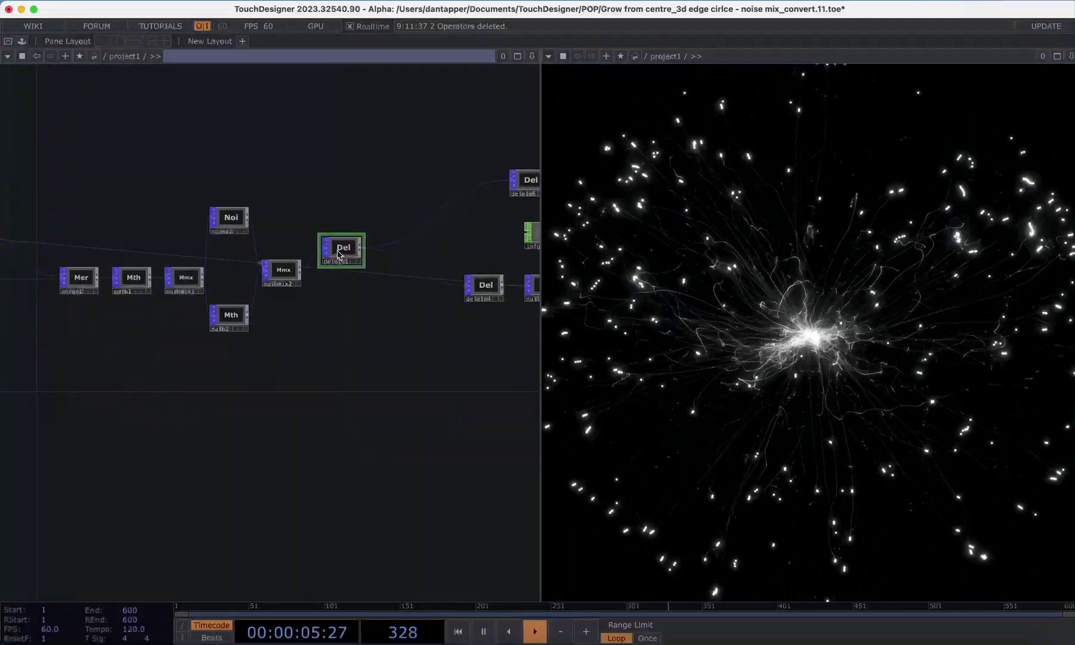
key("p")
key("BackSpace")
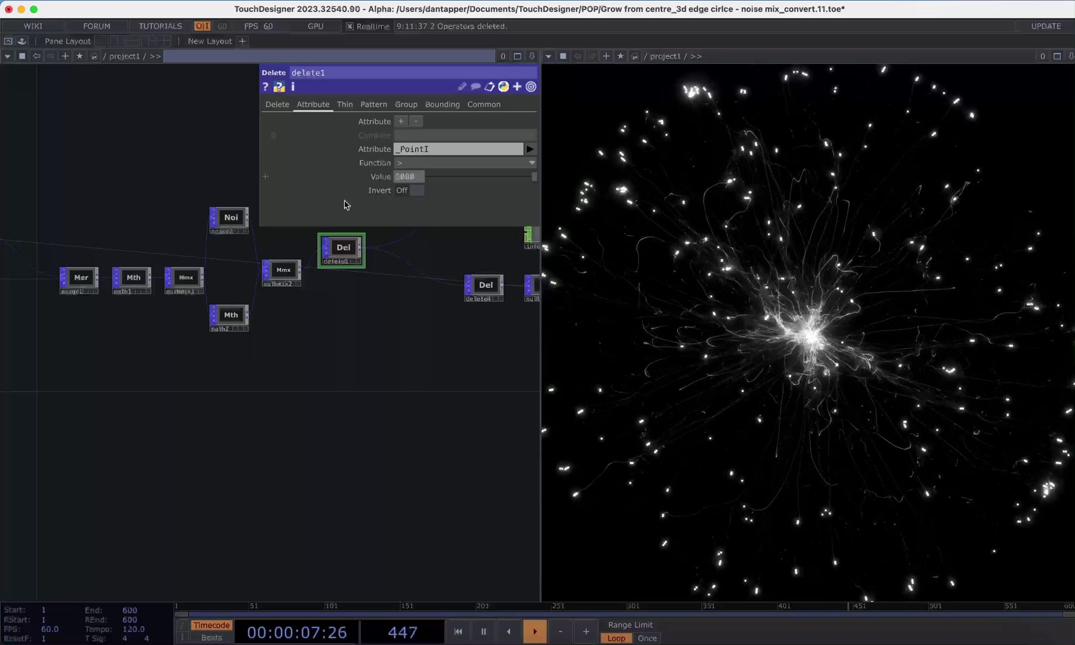
key("Return")
scroll(89, 197, "down", 5)
scroll(179, 287, "up", 10)
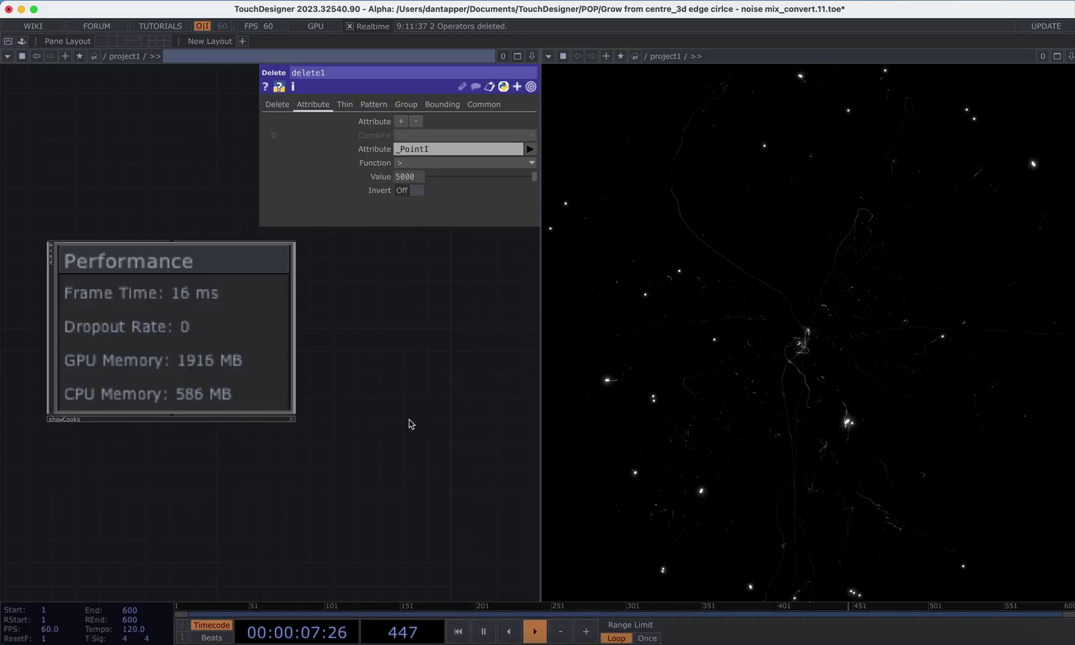
Step: Set the _PointI deletion threshold of delete1 to 50000
left_click(414, 177)
type("500")
key("BackSpace")
key("Return")
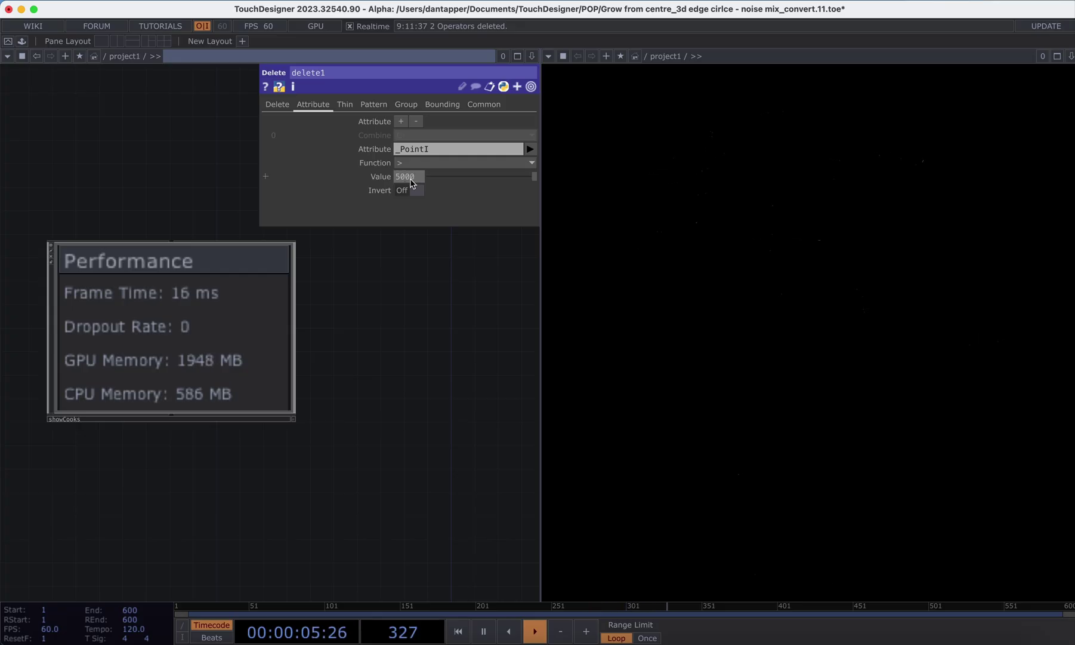
key("Return")
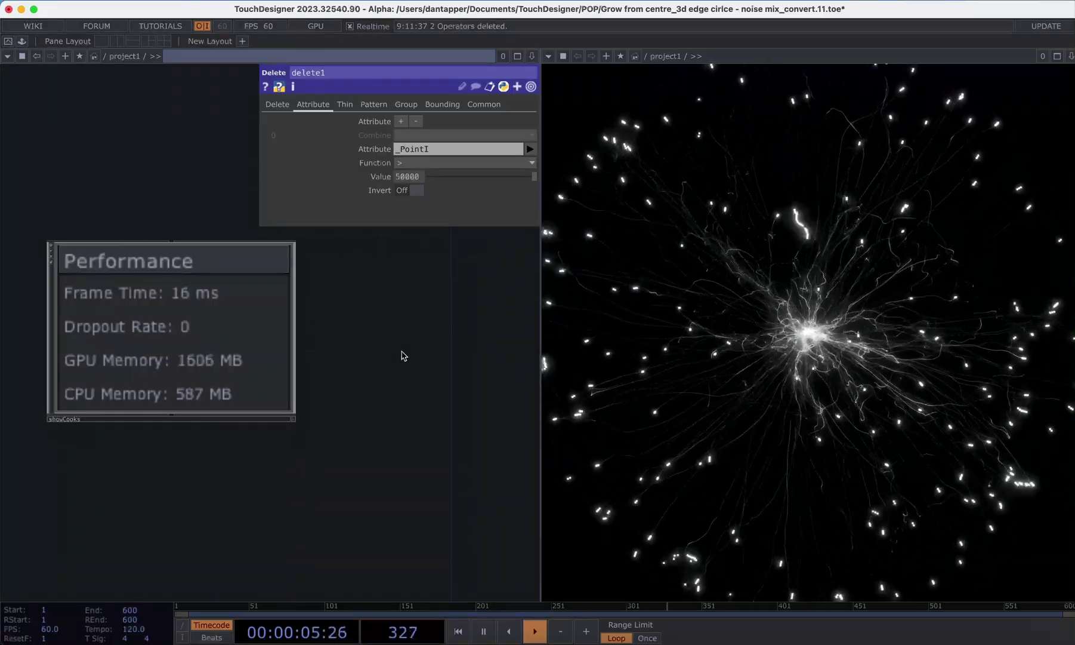
Step: Add the probe component from the Palette's Tools category above the generator operators and close the Palette
scroll(404, 355, "down", 5)
scroll(401, 382, "down", 4)
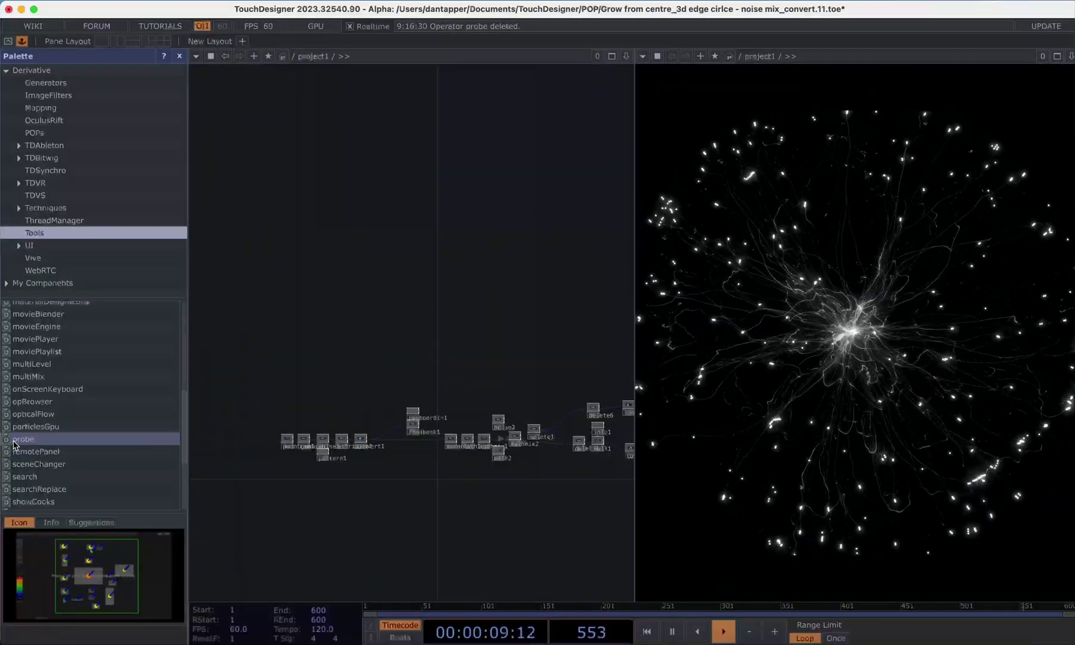
left_click_drag(24, 438, 314, 282)
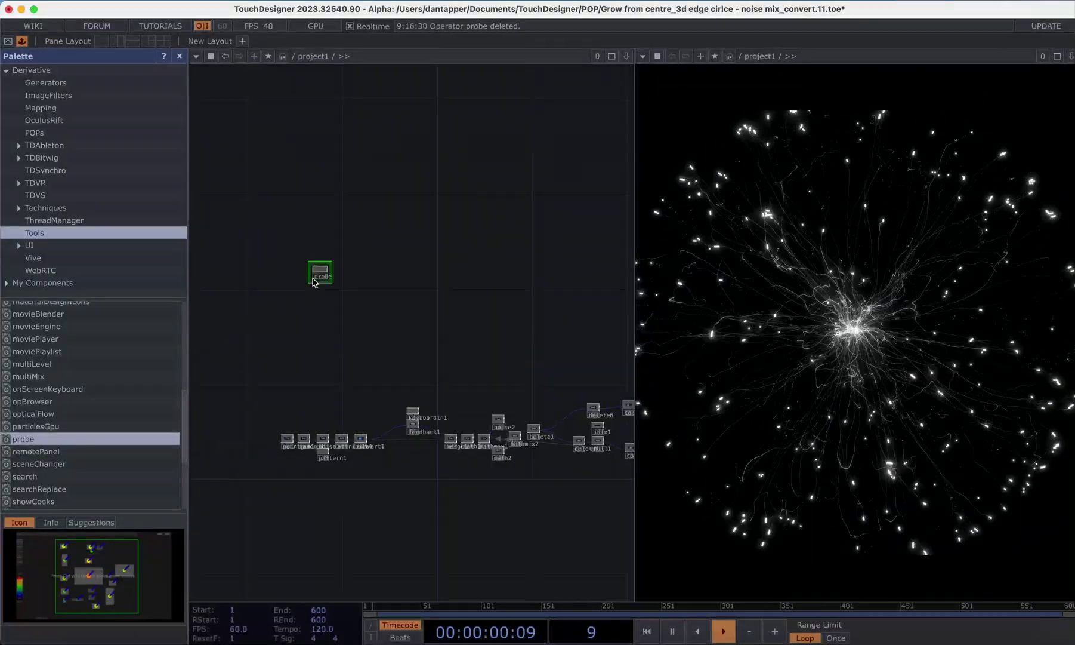
left_click(179, 56)
Step: Open the probe component's display in a floating window and move it over the network editor
scroll(113, 314, "up", 10)
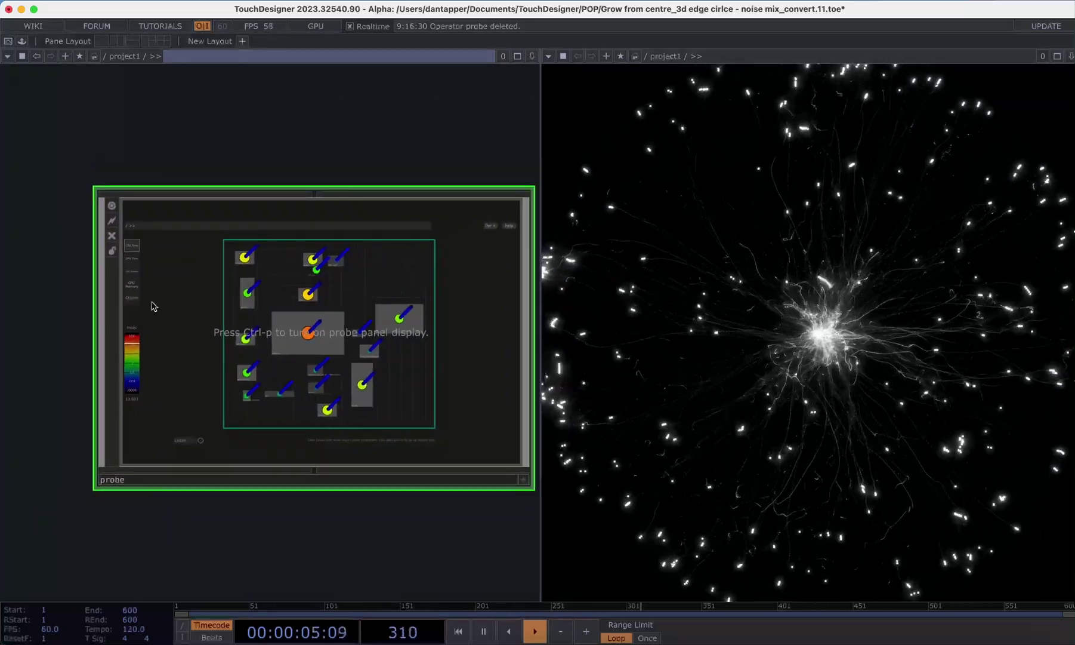
middle_click(231, 304)
left_click(360, 177)
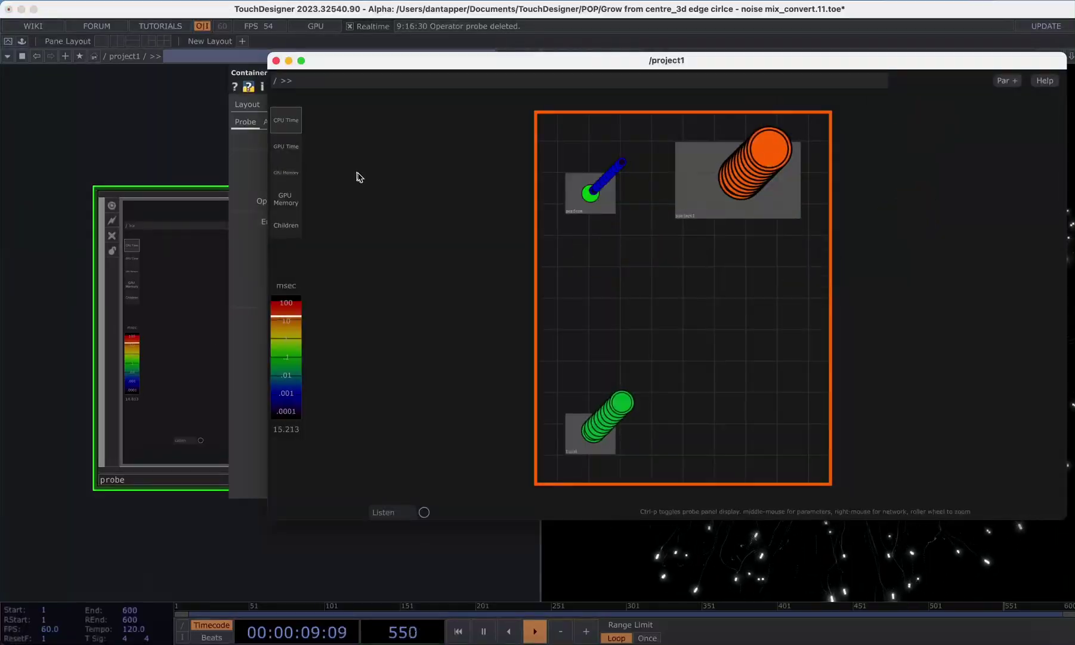
left_click_drag(504, 59, 304, 64)
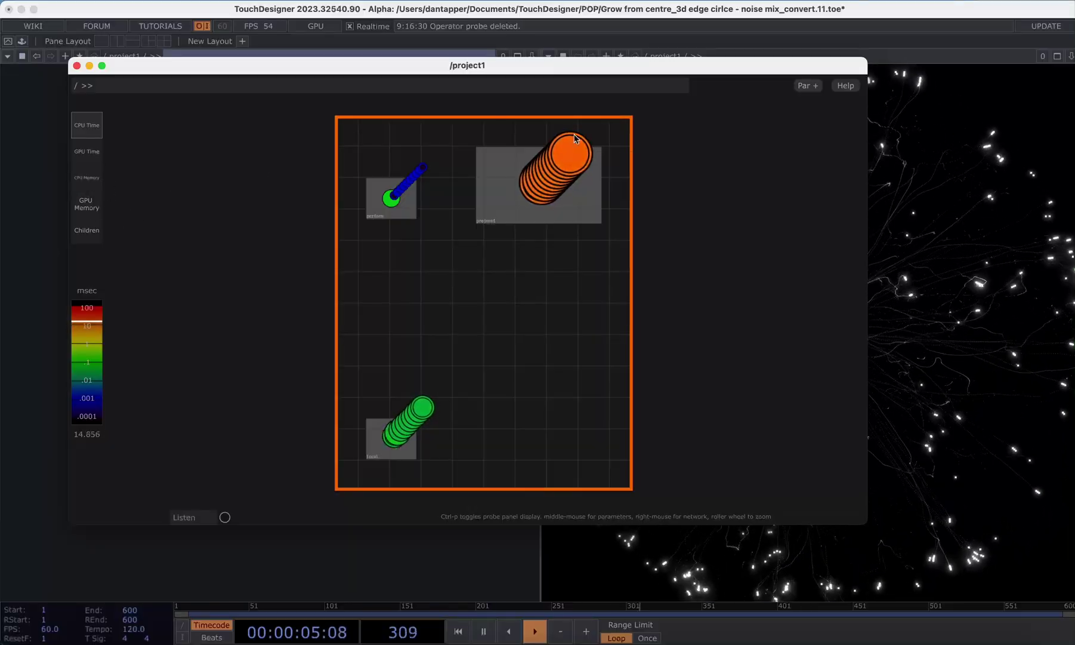
Step: Enter project1 in the probe display and examine the CPU time of its operators
left_click(494, 201)
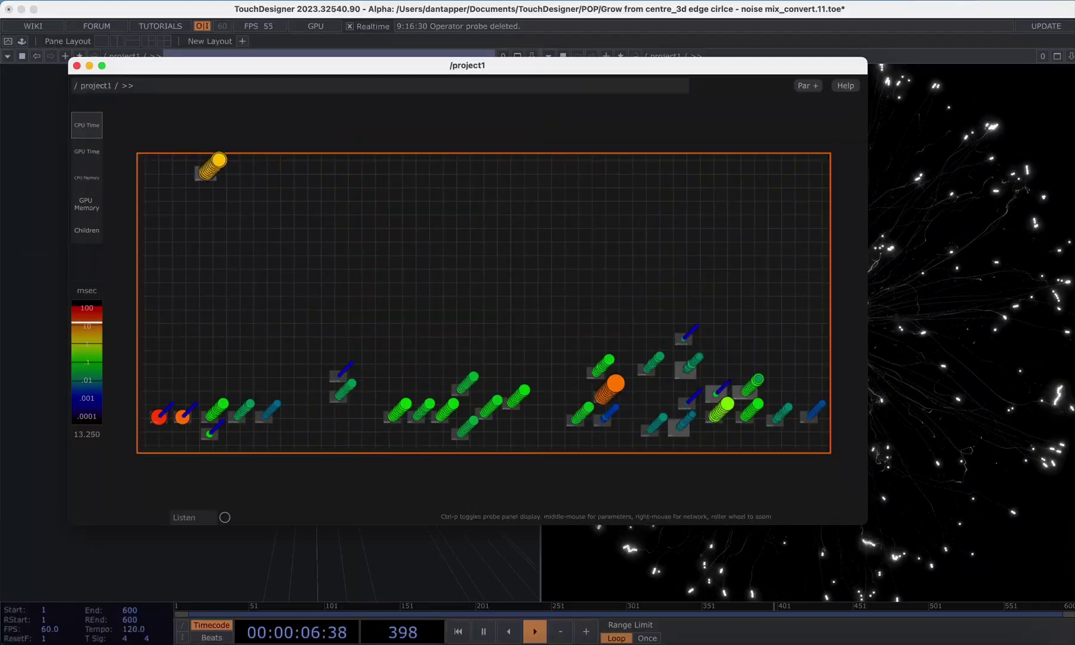
left_click(459, 311)
left_click(504, 212)
scroll(334, 437, "up", 3)
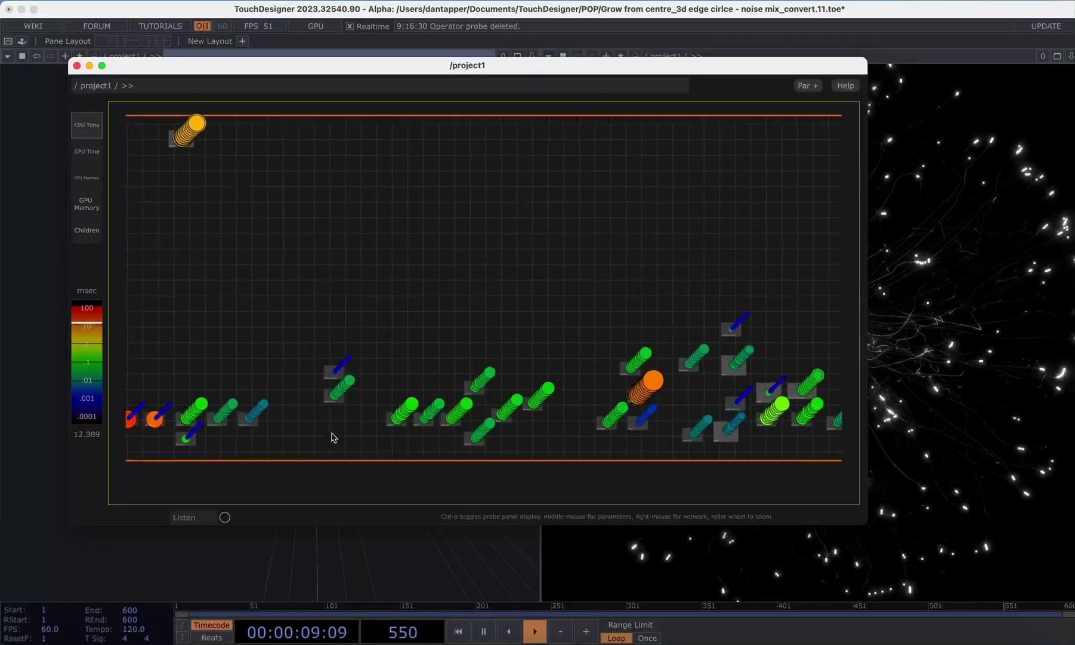
left_click(347, 436)
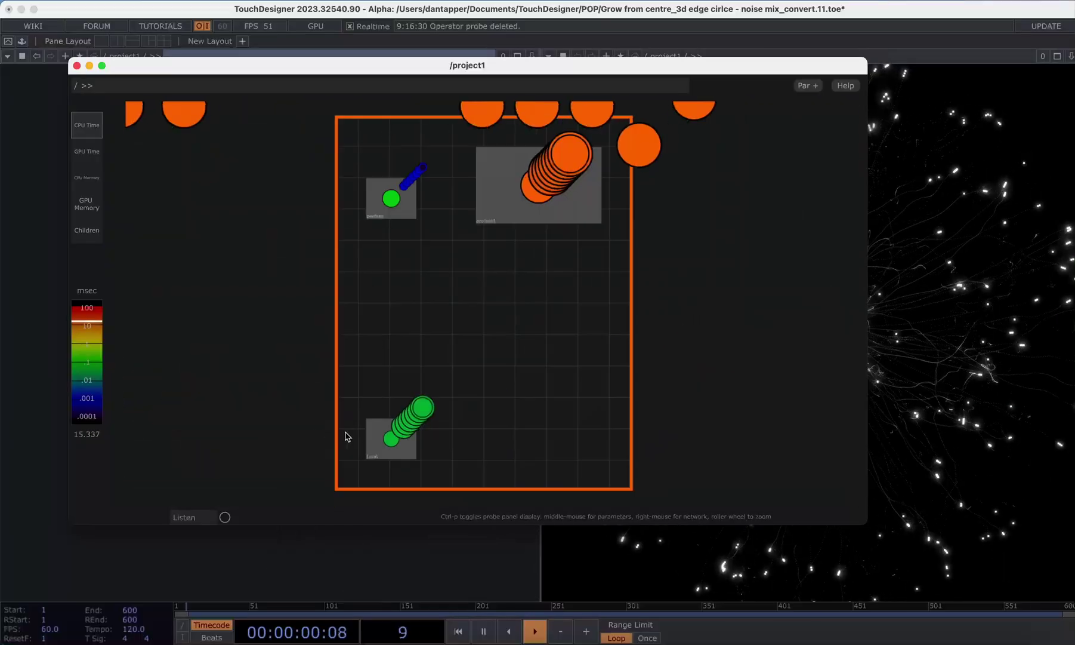
left_click(499, 179)
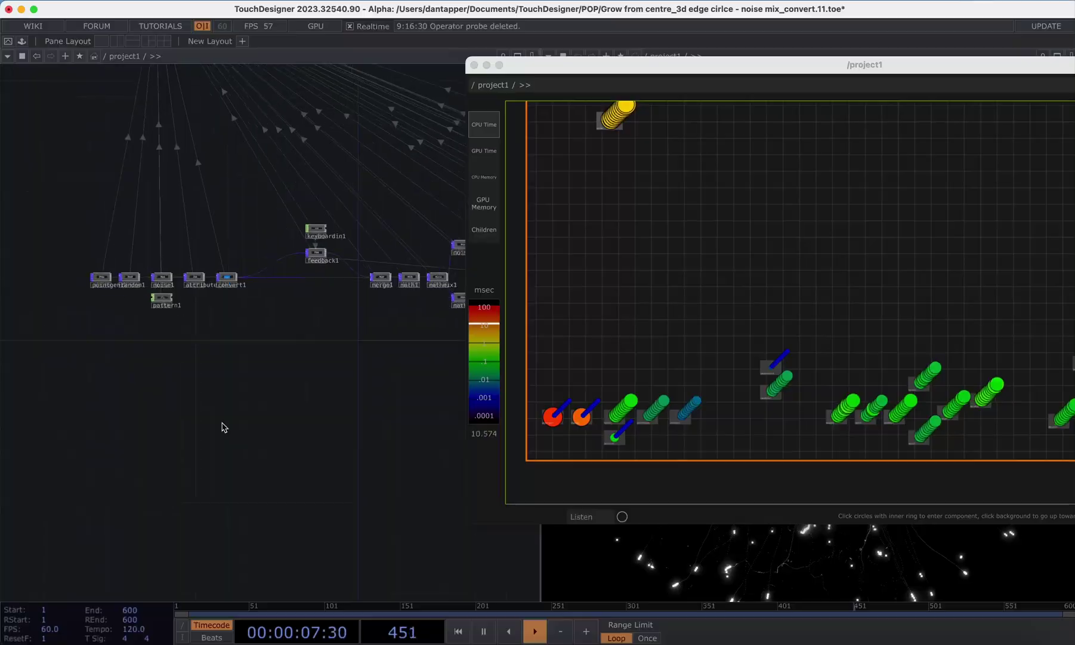
Step: Compare the CPU time markers in the probe with the generators, feedback loop and info1 in the network
scroll(220, 428, "up", 2)
left_click_drag(134, 321, 206, 380)
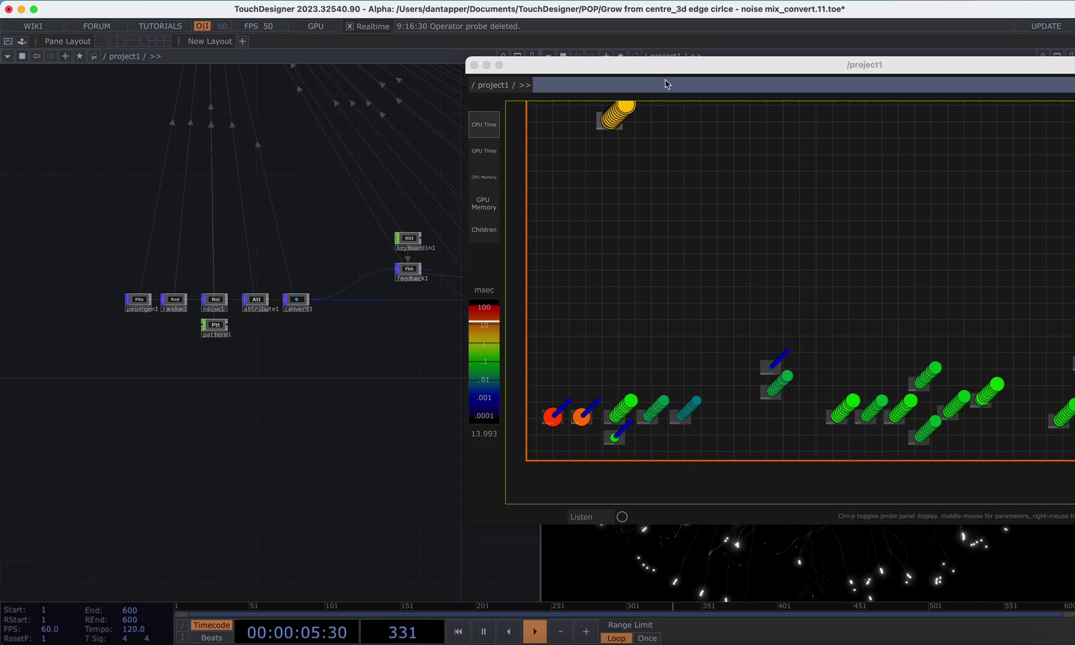
left_click_drag(616, 64, 516, 63)
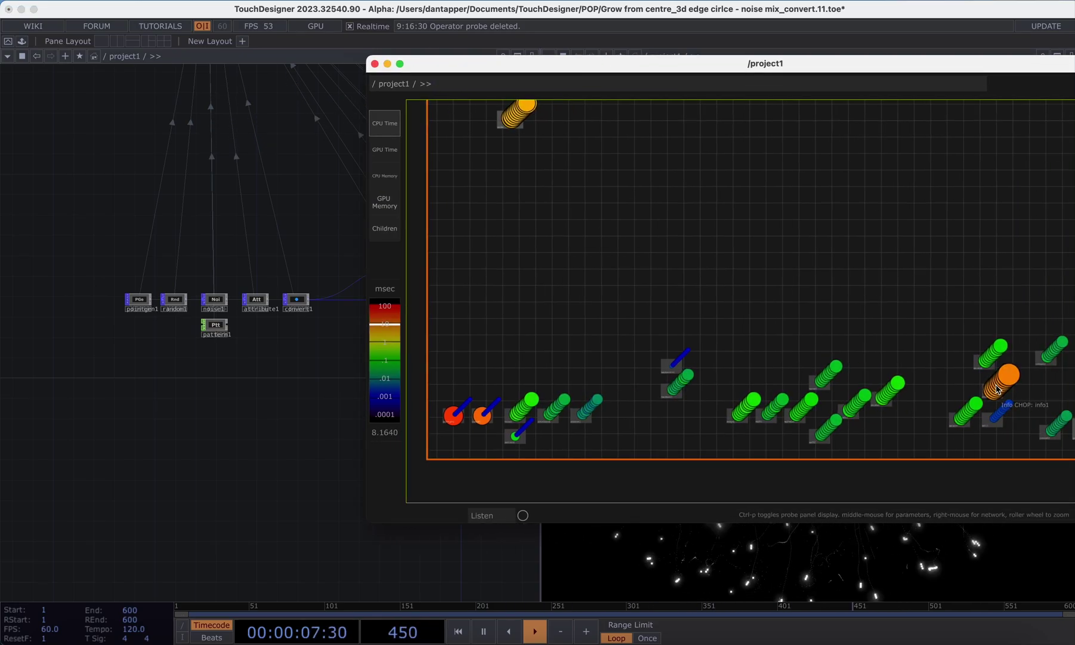
left_click_drag(305, 412, 6, 439)
scroll(70, 285, "right", 10)
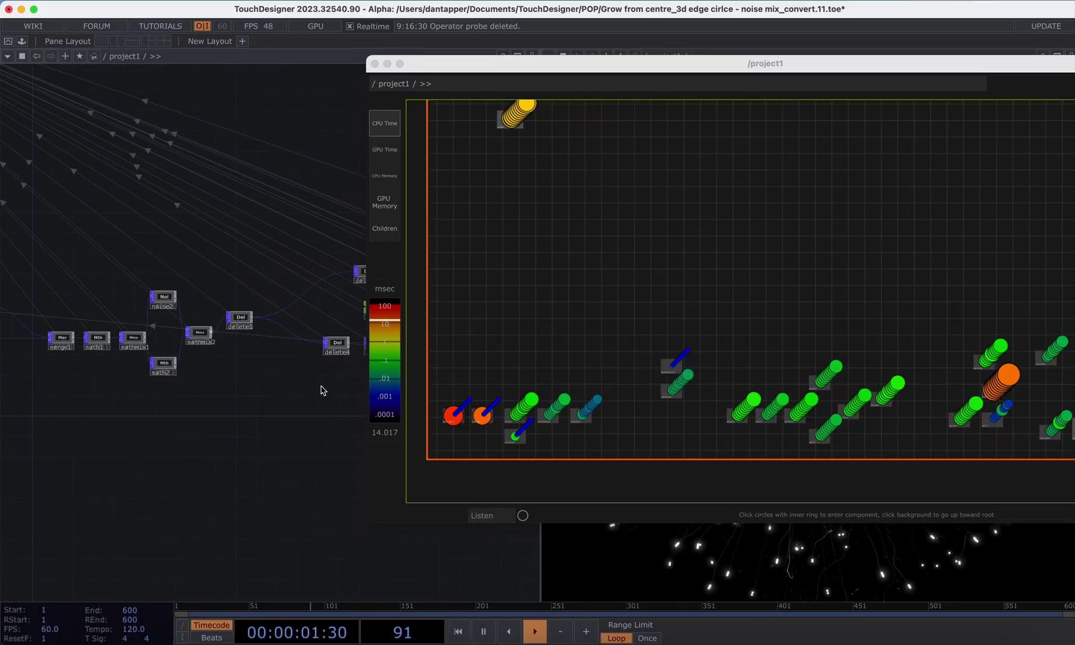
scroll(255, 348, "up", 5)
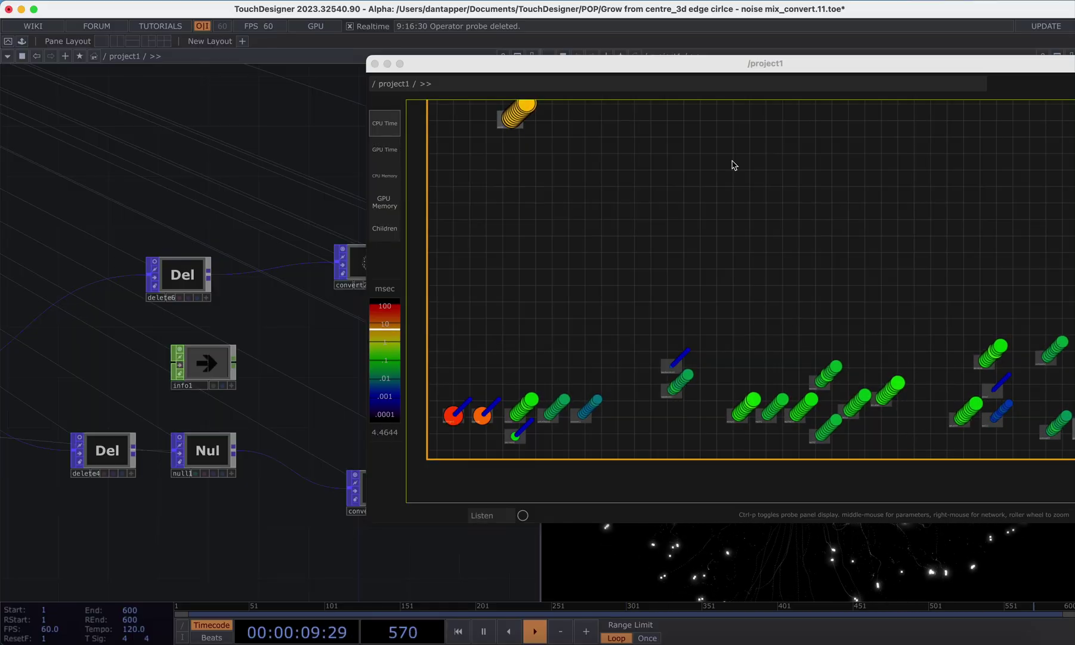
Step: Switch the probe to GPU Time and inspect the load of noise1, attribute1 and convert1 up close
left_click_drag(702, 74, 646, 66)
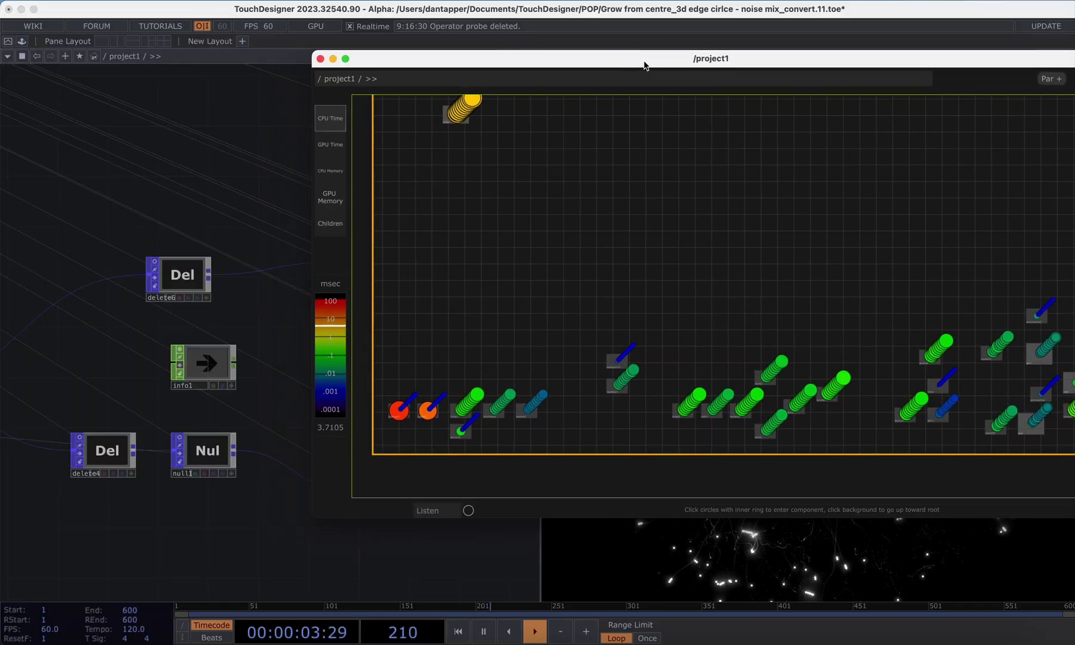
left_click(335, 149)
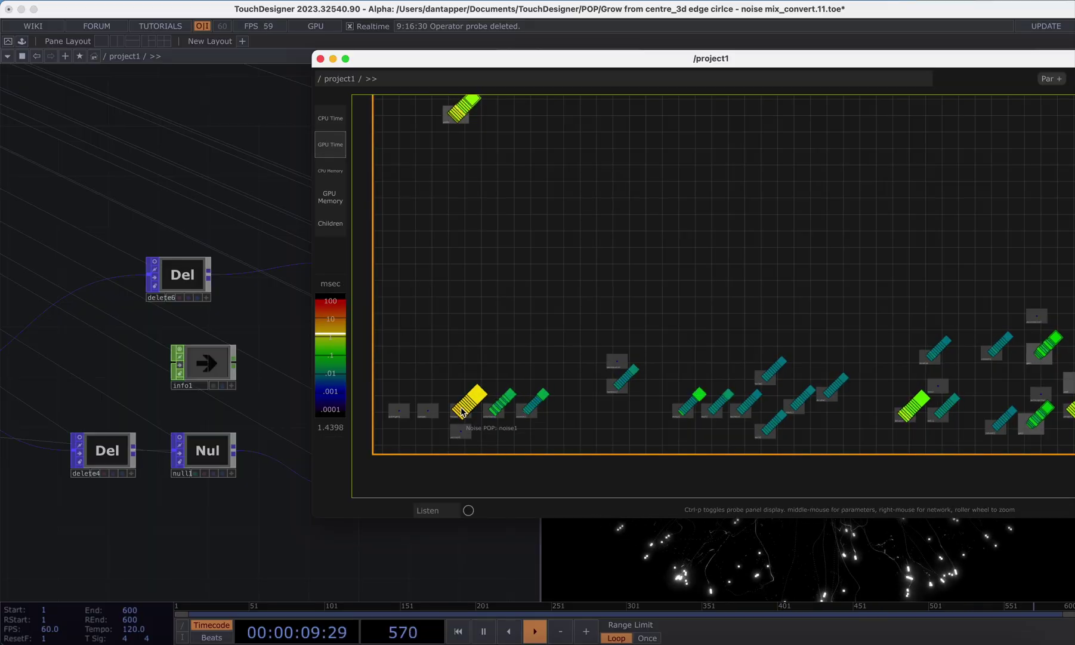
scroll(398, 413, "up", 5)
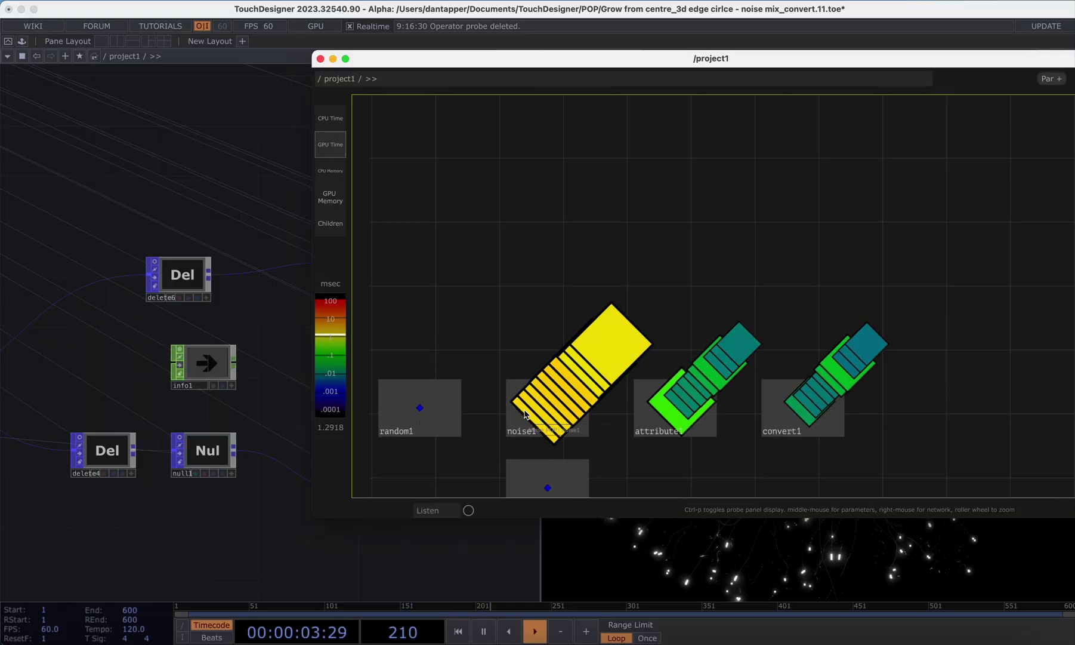
scroll(513, 406, "down", 5)
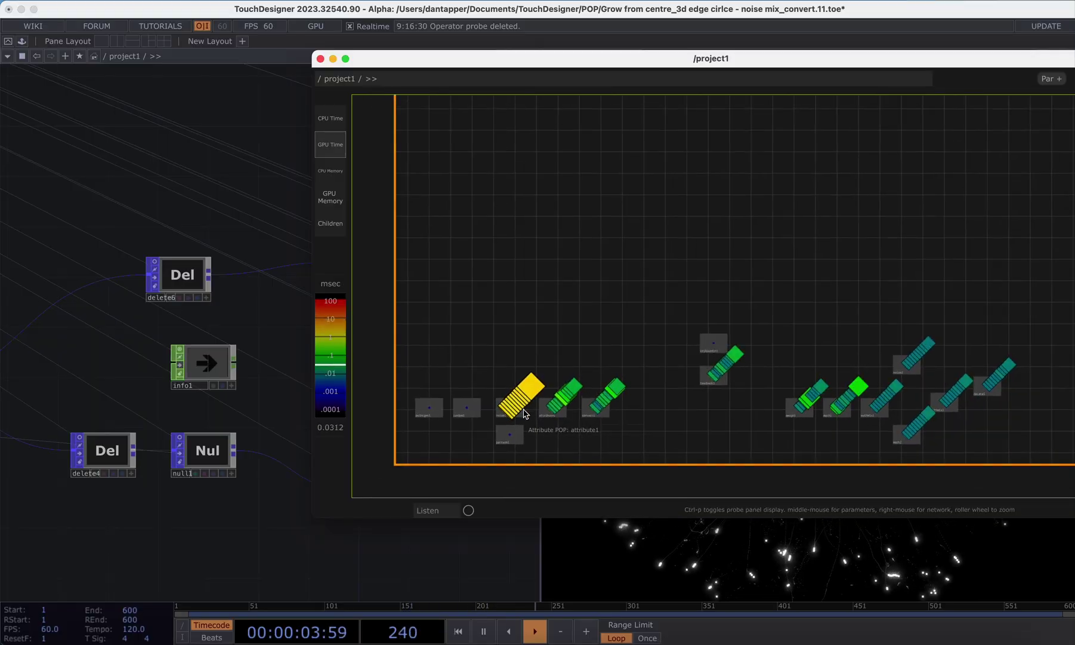
Step: Show the parameters of noise1 and move the probe window clear of the network editor
left_click(48, 389)
scroll(71, 418, "down", 10)
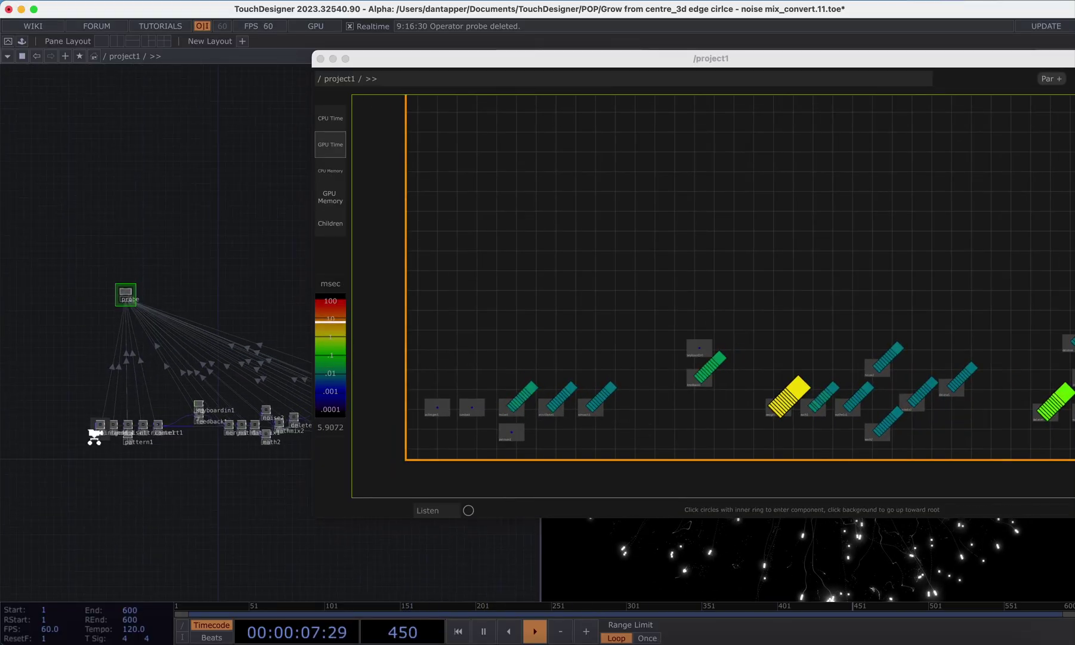
scroll(94, 435, "up", 5)
key("p")
left_click_drag(537, 58, 831, 58)
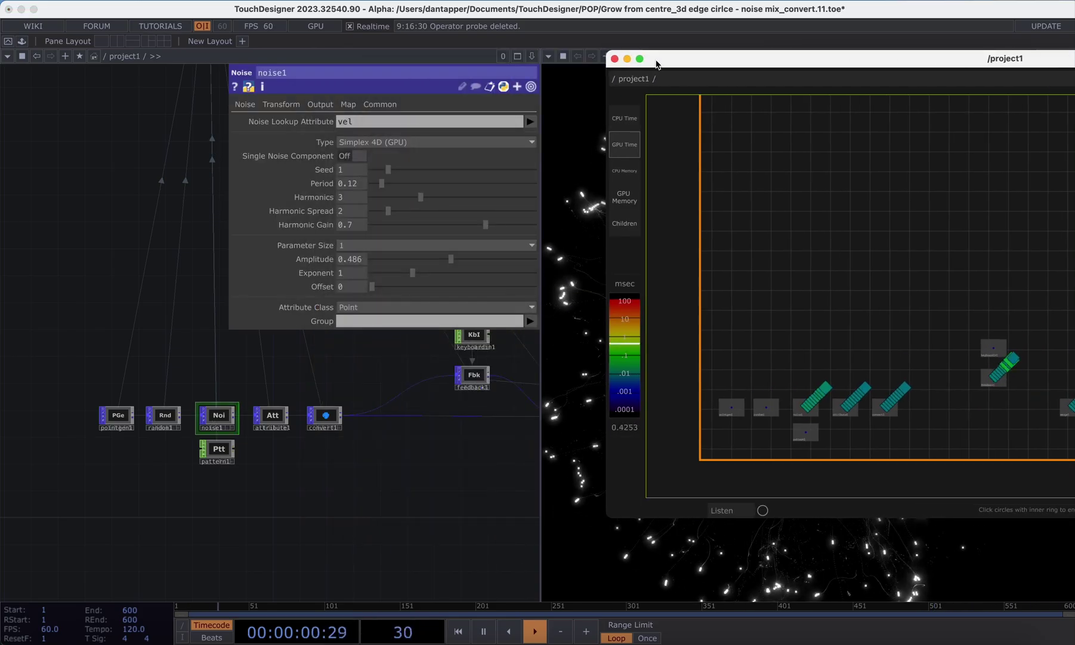
Step: Review the transform and output parameters of noise1, and bring the probe window over the network to inspect the GPU times
left_click(295, 104)
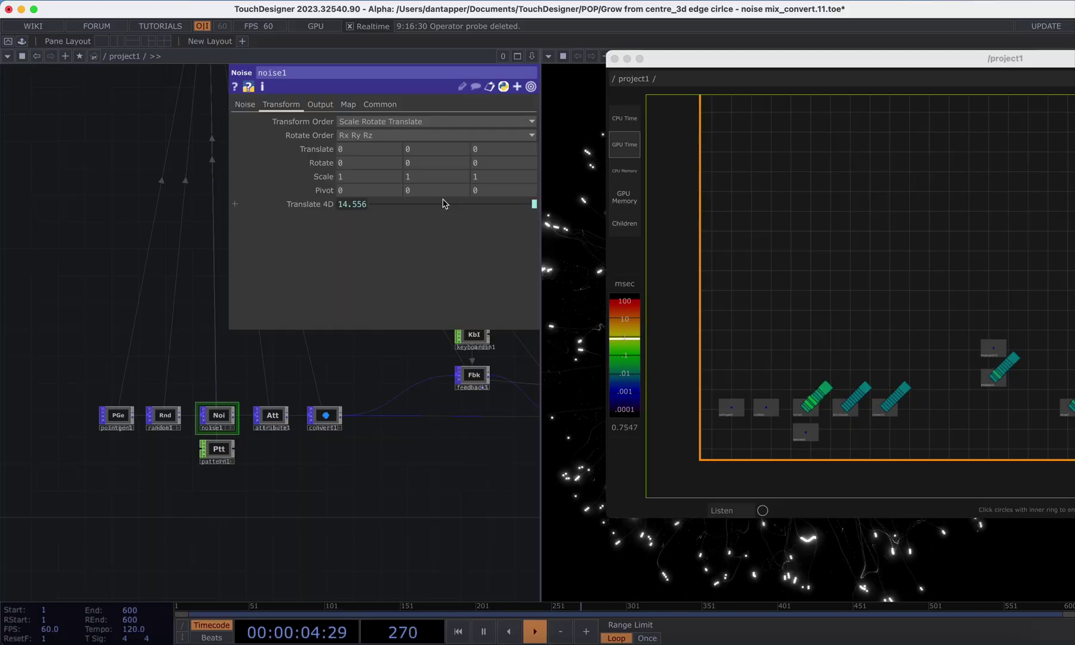
left_click(320, 104)
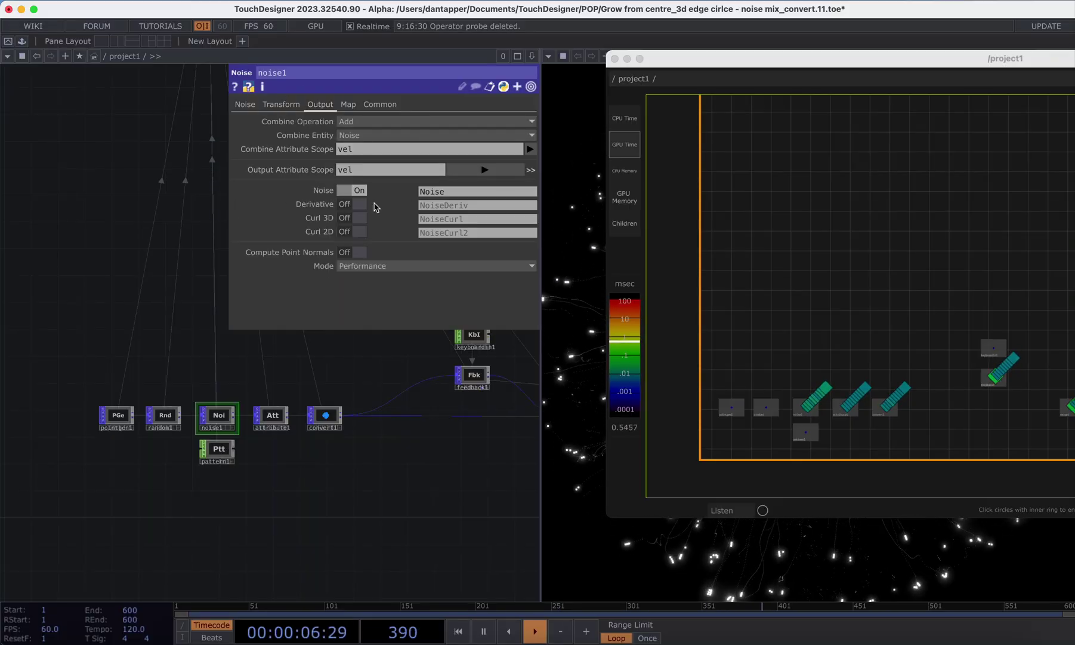
left_click(674, 62)
left_click_drag(673, 63, 434, 75)
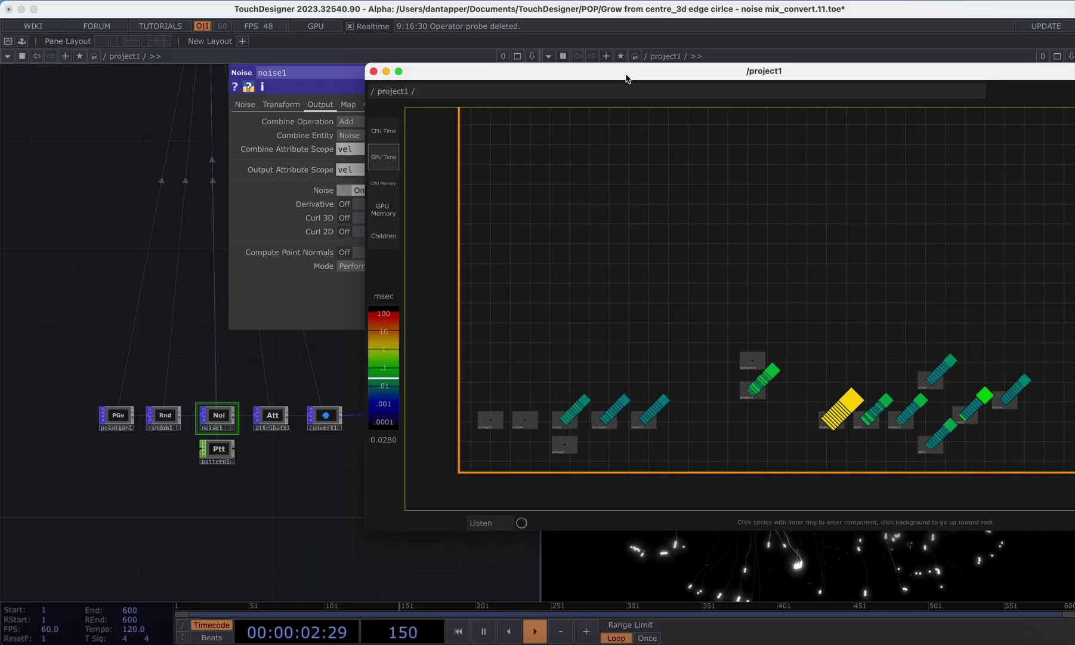
left_click_drag(626, 73, 403, 78)
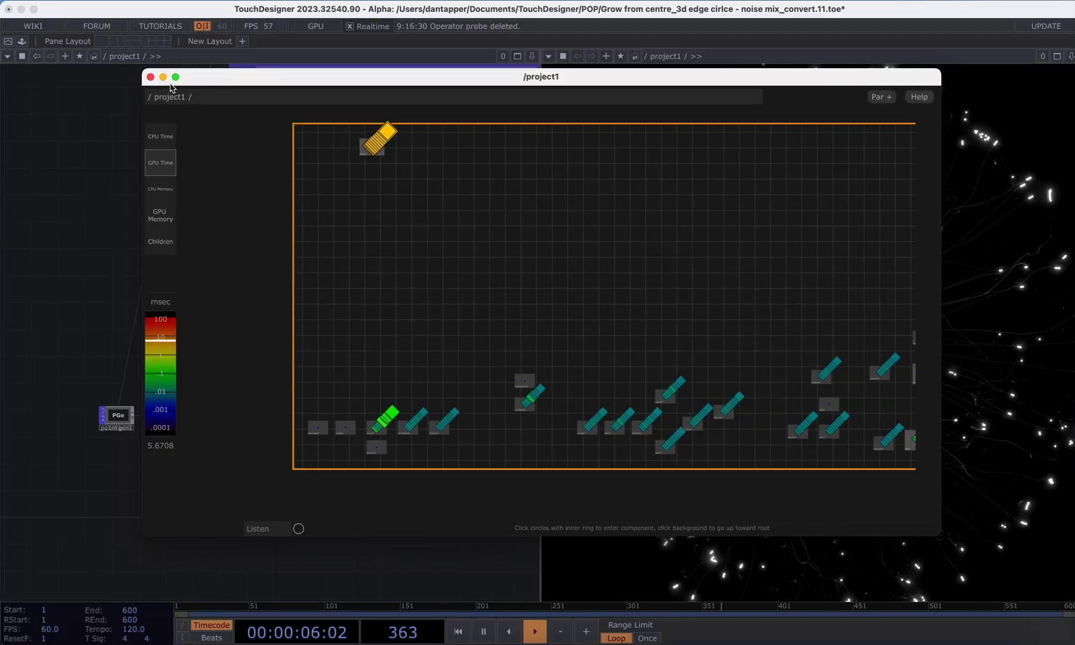
Step: Move the probe window clear of the network editor and show the parameters of pointgen1 beside it
left_click_drag(257, 76, 512, 78)
key("p")
left_click_drag(293, 382, 92, 366)
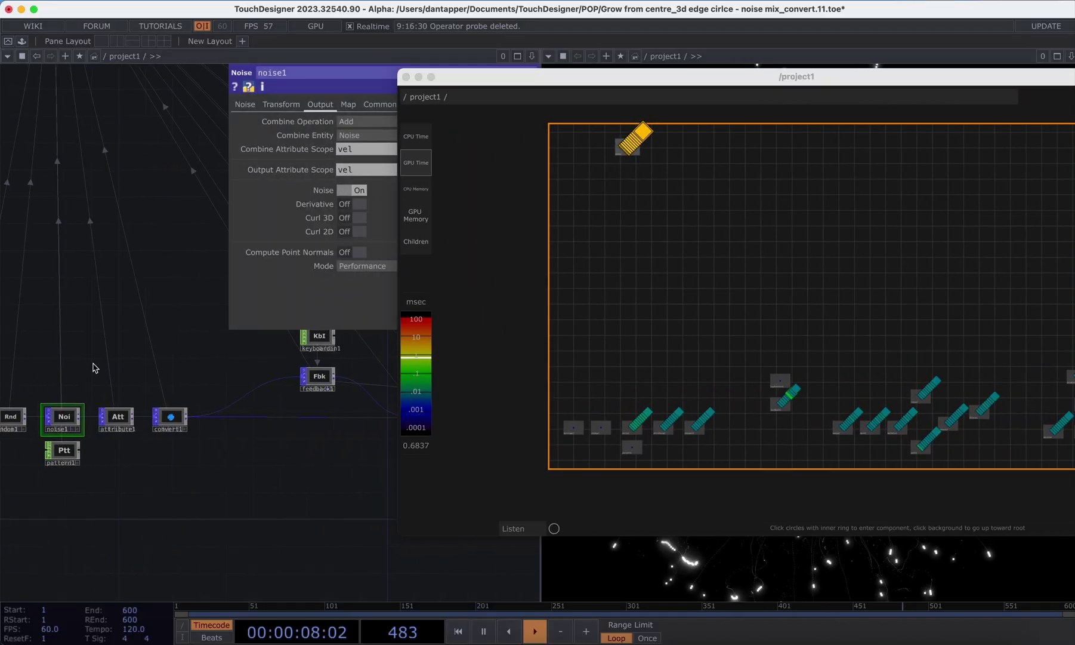
scroll(270, 509, "down", 4)
left_click_drag(199, 551, 347, 551)
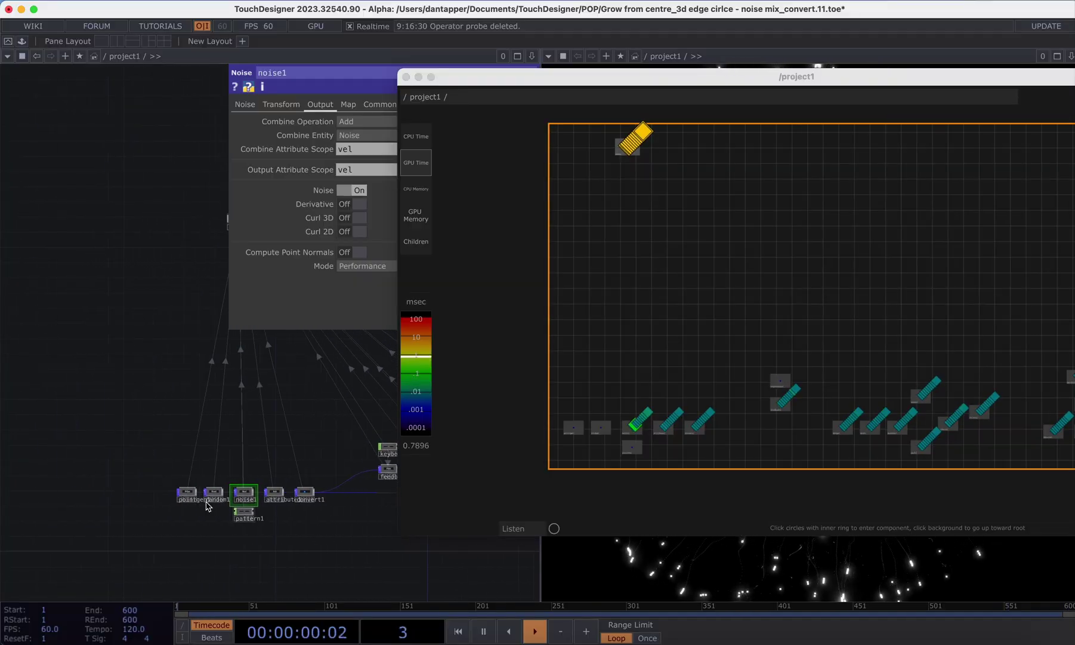
left_click(186, 493)
left_click_drag(477, 70, 477, 191)
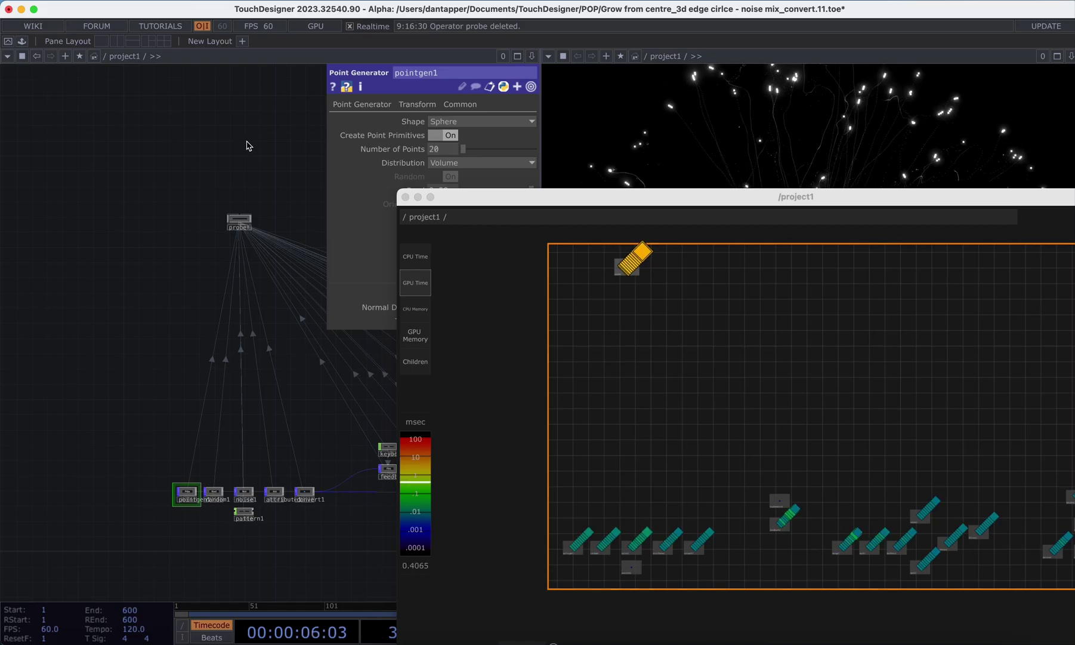
Step: Switch the probe to GPU Memory and examine the memory load of the operators from merge1 to the delete operators
left_click_drag(610, 204, 375, 114)
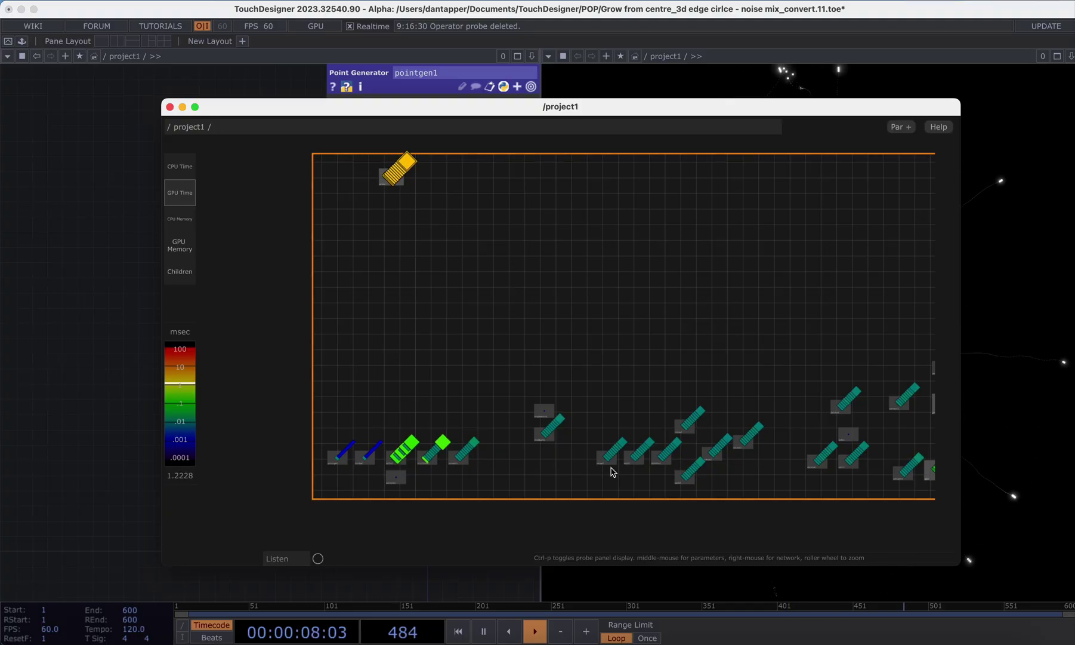
left_click(182, 219)
left_click(189, 253)
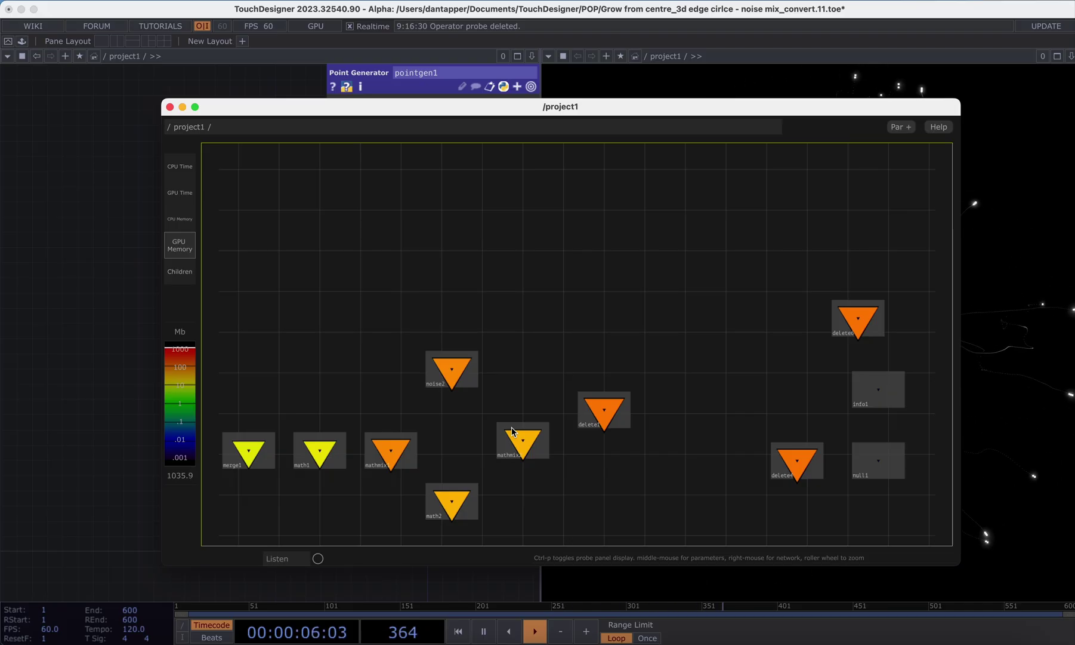
Step: Close the probe window, delete the probe component from the network, and set the number of points in pointgen1 to 200
left_click(55, 343)
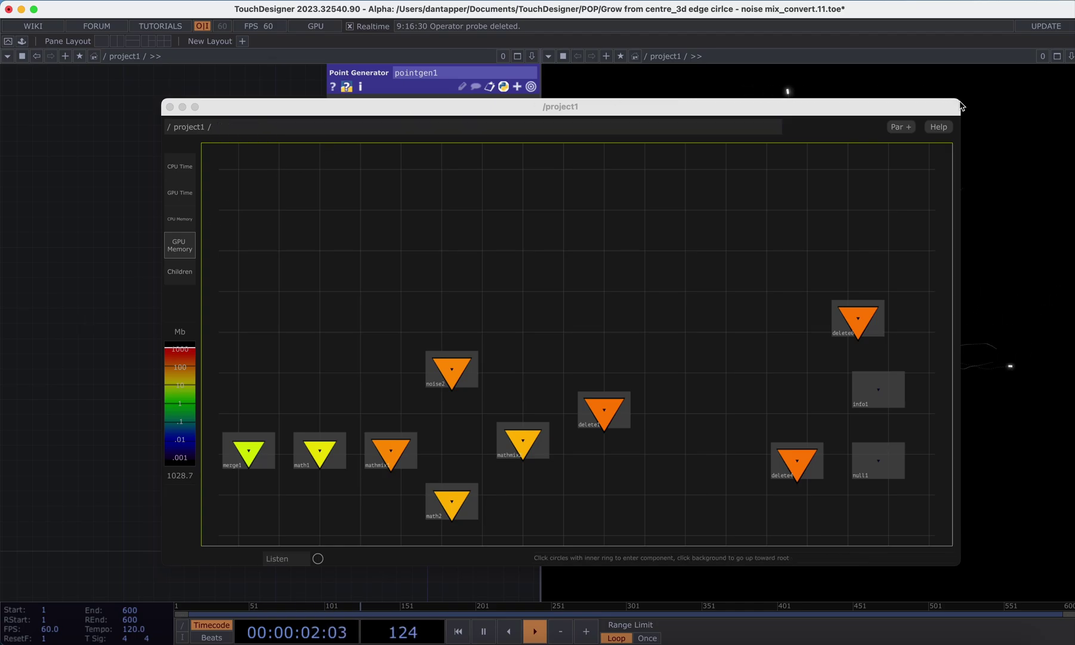
left_click_drag(961, 105, 852, 160)
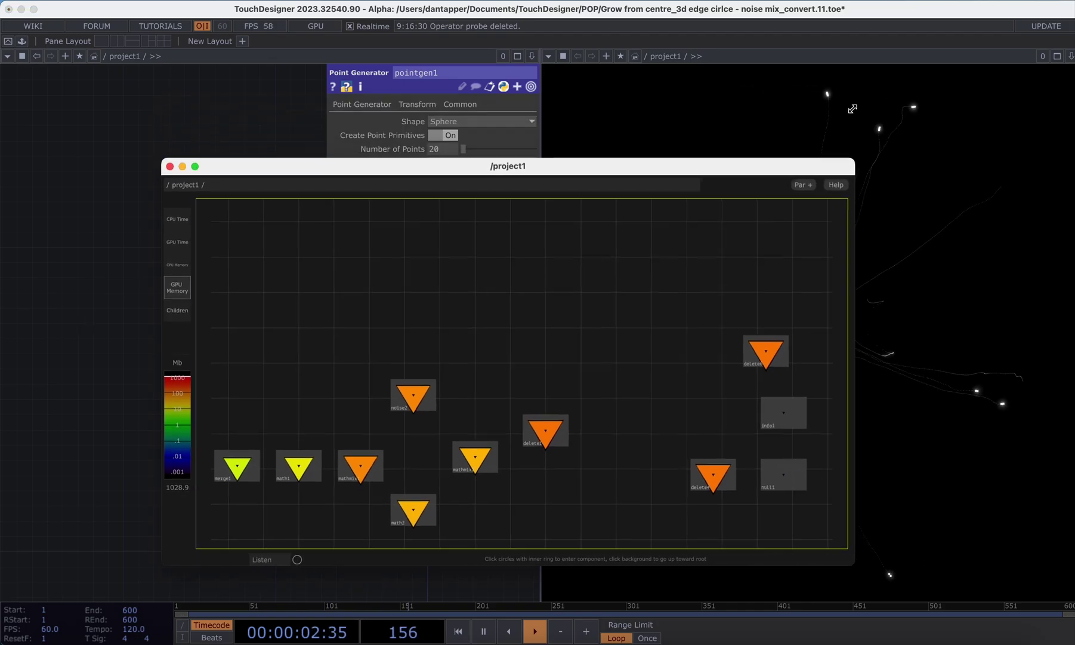
left_click(170, 168)
scroll(312, 383, "down", 3)
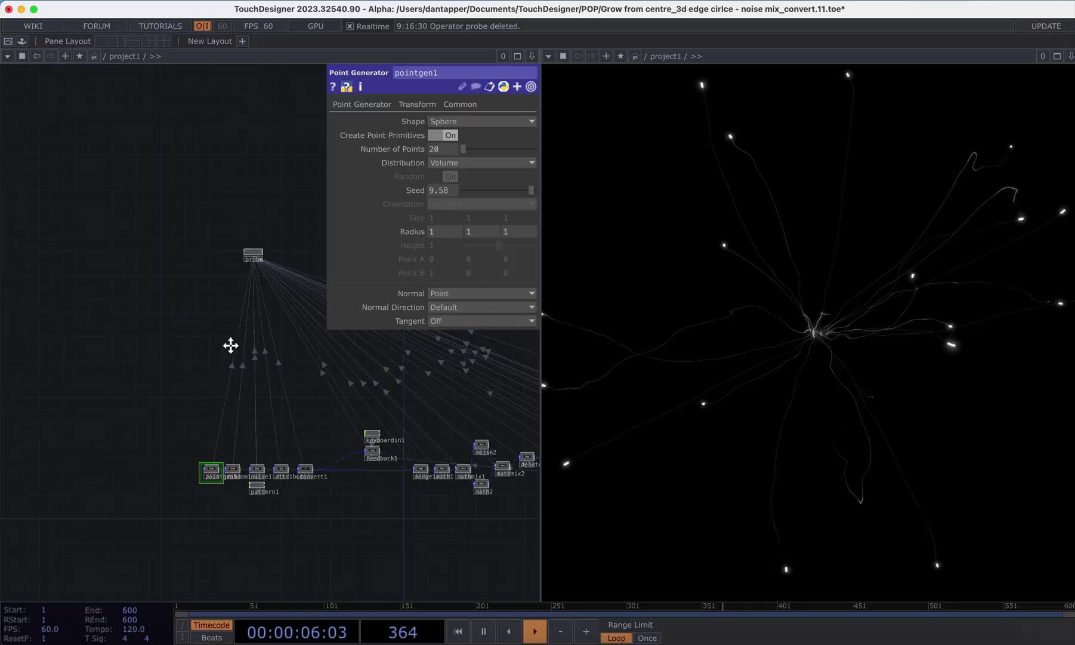
left_click_drag(231, 345, 153, 298)
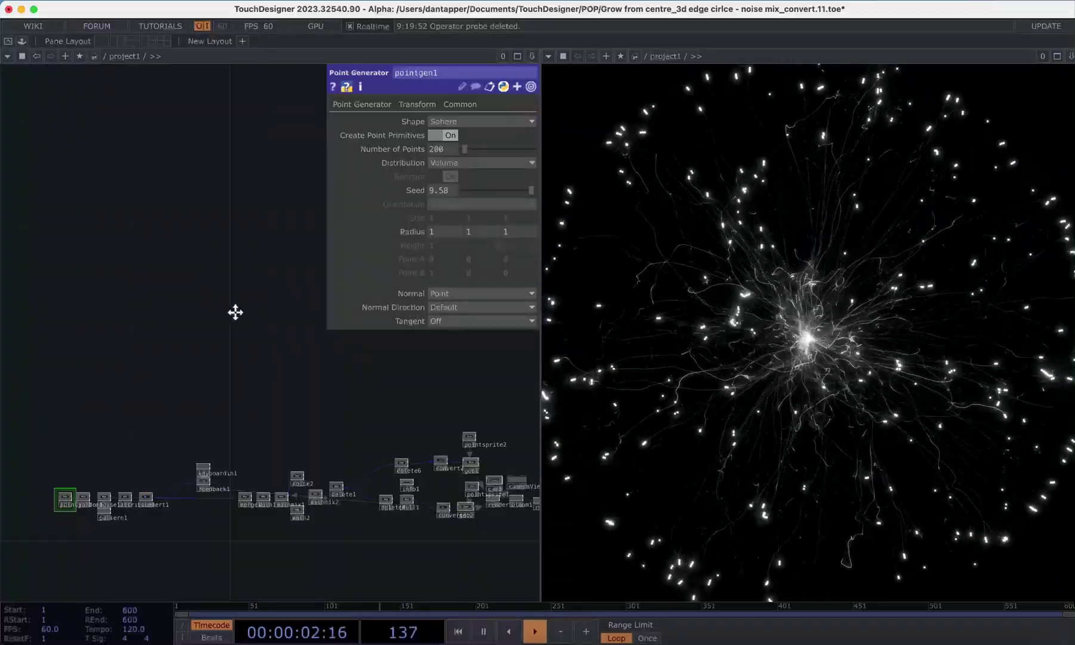
Step: Examine the network from pointgen1 through the feedback loop to the delete and convert operators
left_click_drag(236, 311, 199, 276)
scroll(348, 352, "up", 5)
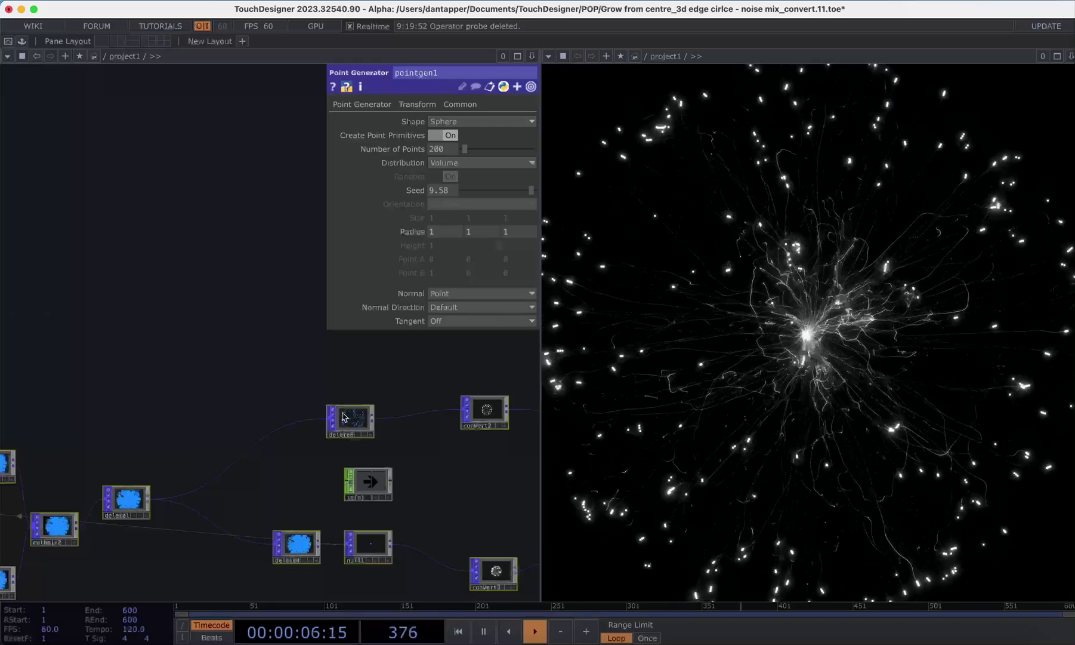
scroll(292, 388, "up", 2)
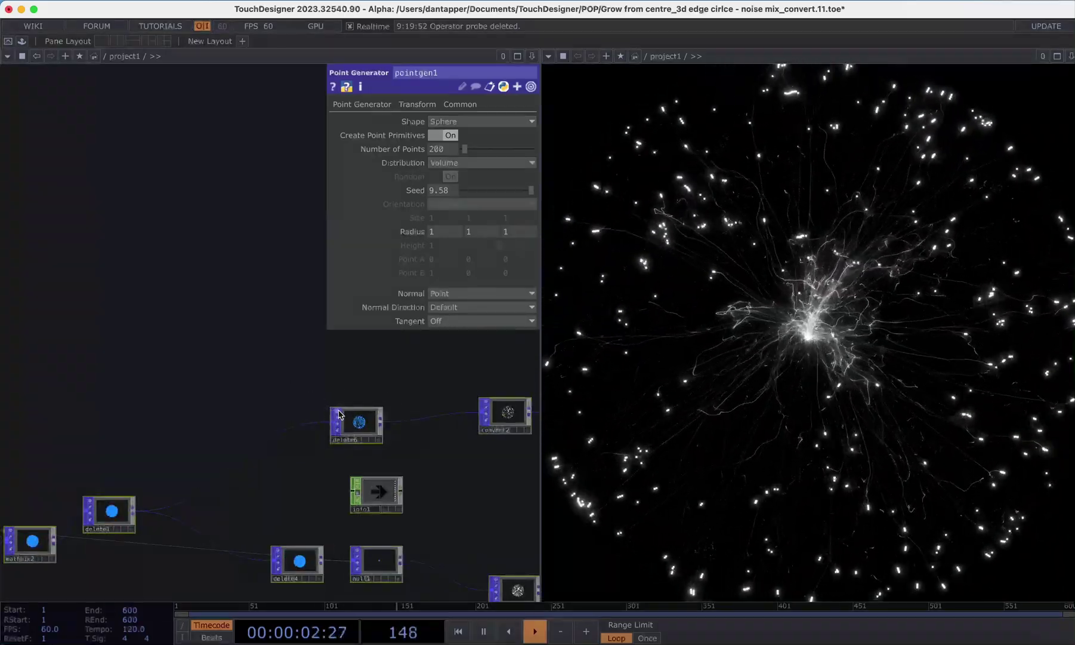
scroll(335, 412, "down", 5)
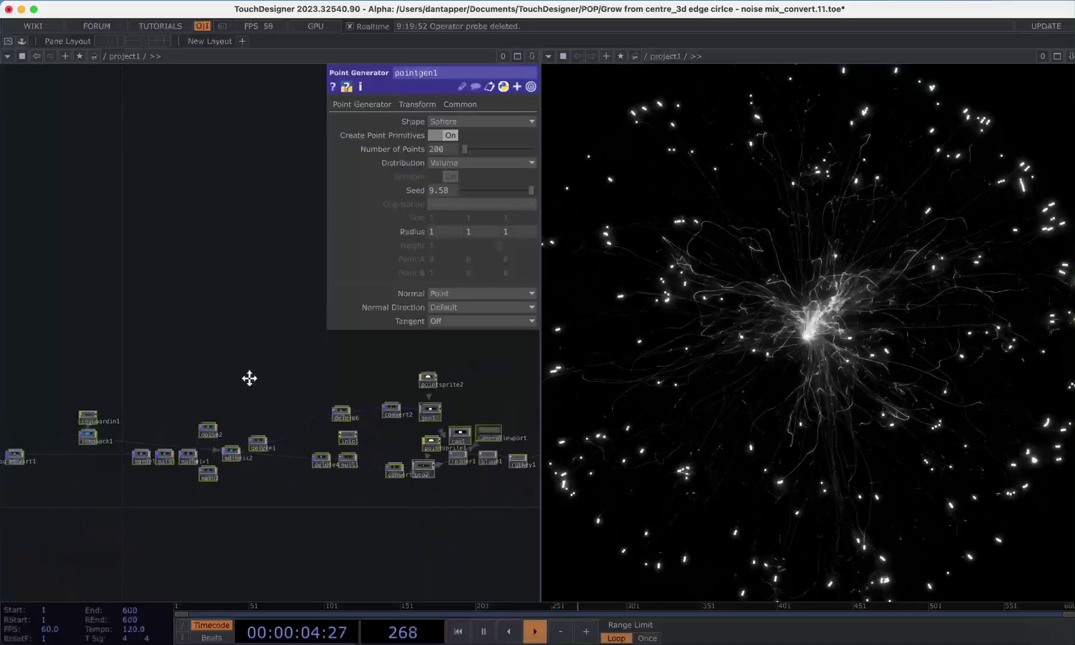
scroll(110, 448, "left", 5)
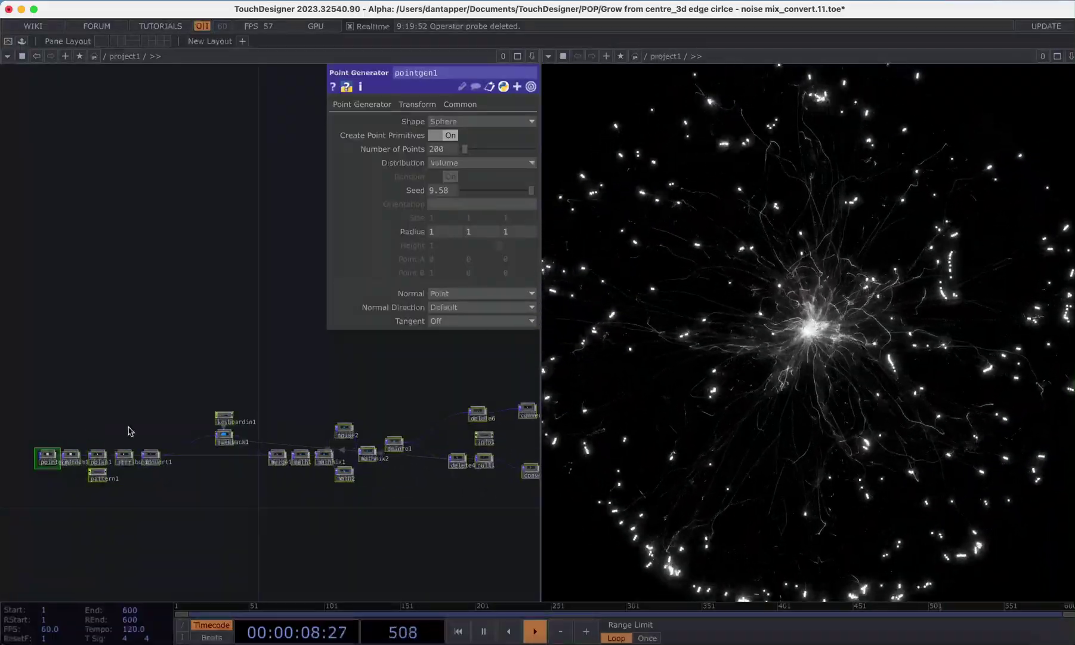
scroll(360, 437, "up", 5)
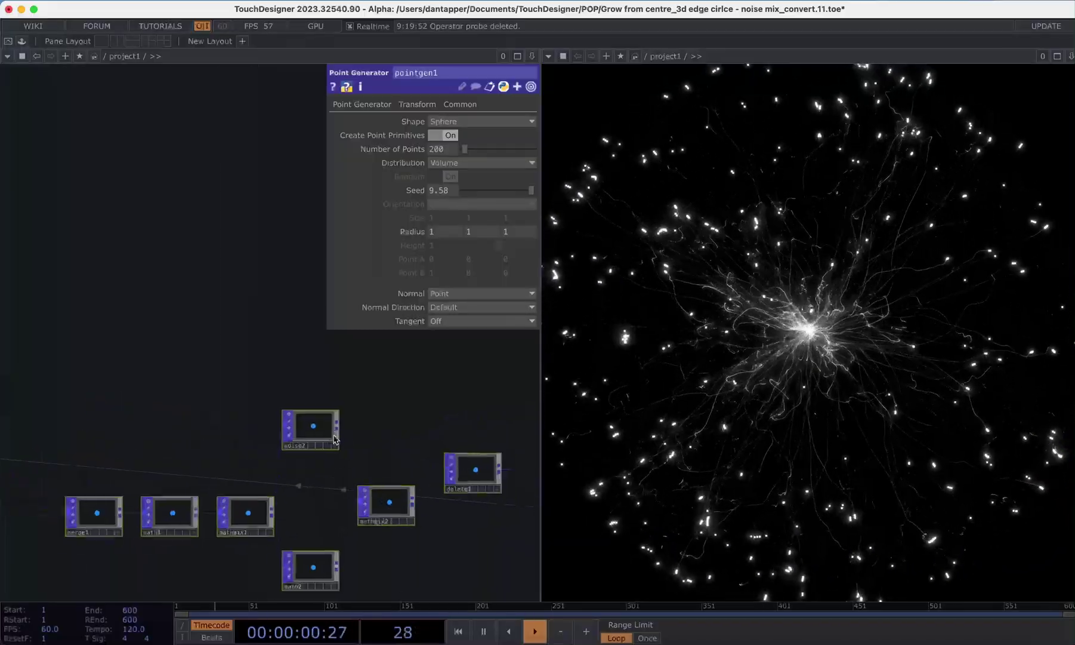
Step: Set the number of points in pointgen1 to 2000
scroll(238, 374, "down", 5)
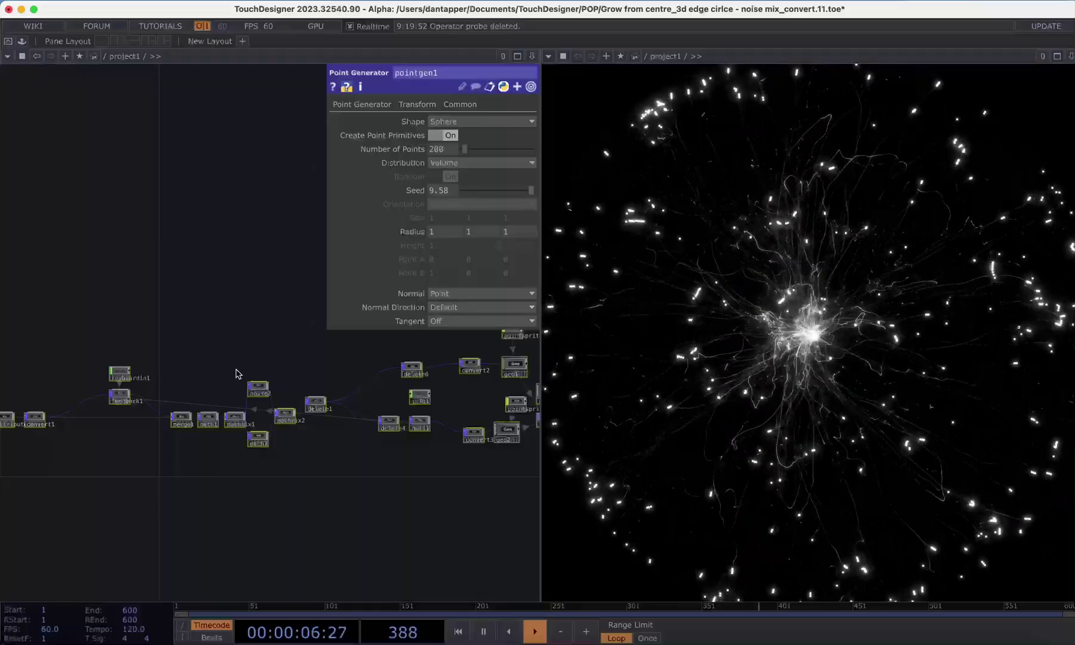
left_click_drag(219, 360, 275, 376)
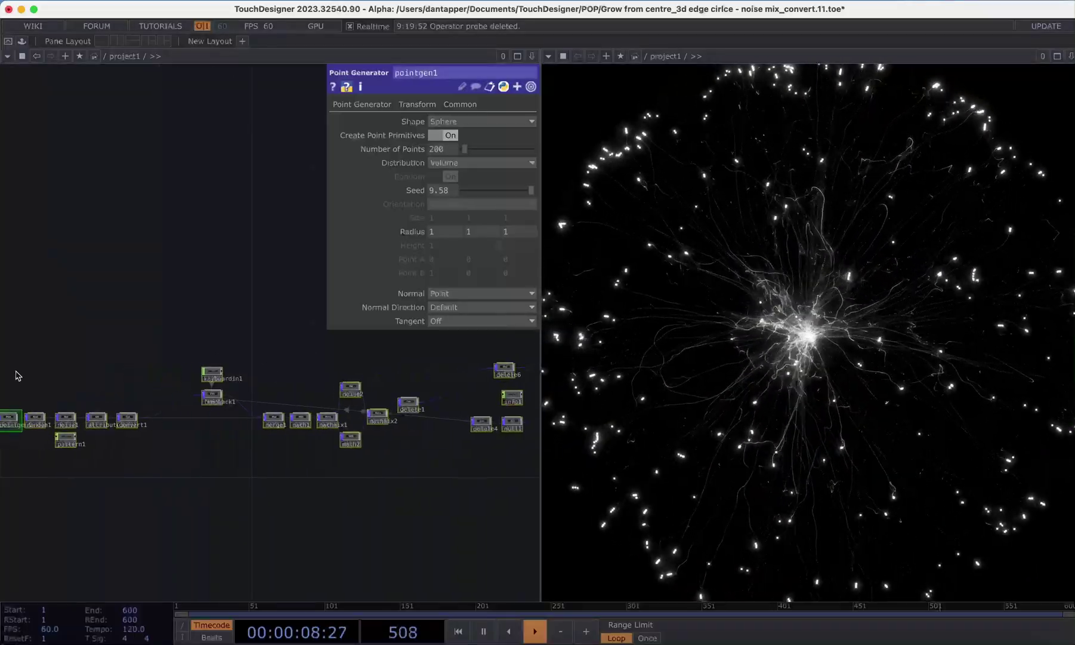
left_click_drag(17, 374, 165, 391)
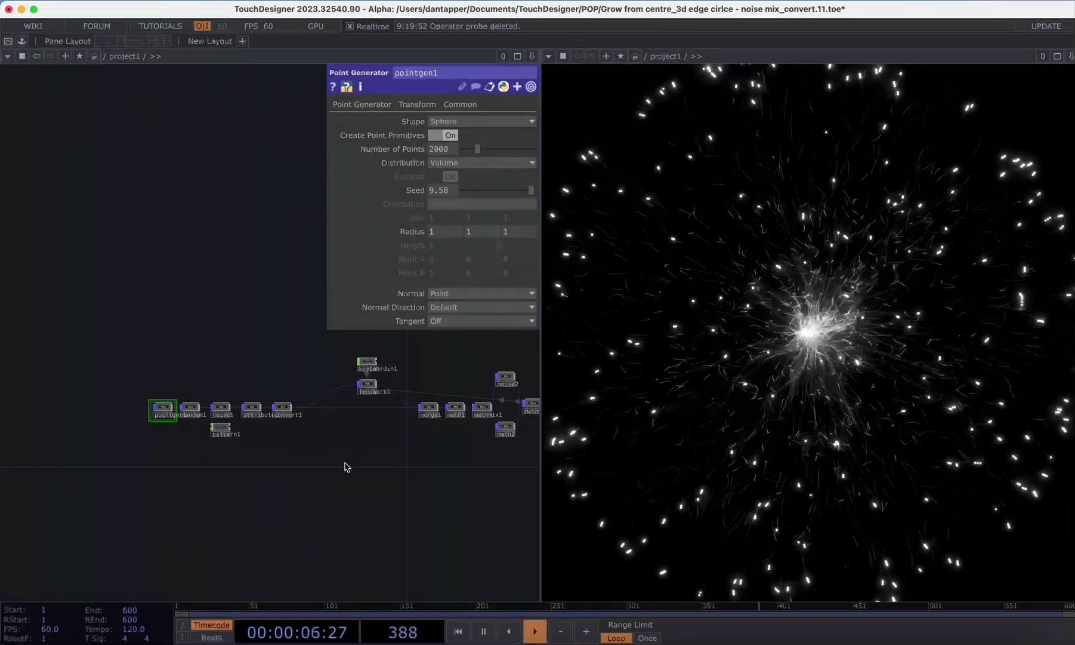
Step: Set the _PointI attribute value in delete1 to 200000
scroll(245, 456, "right", 8)
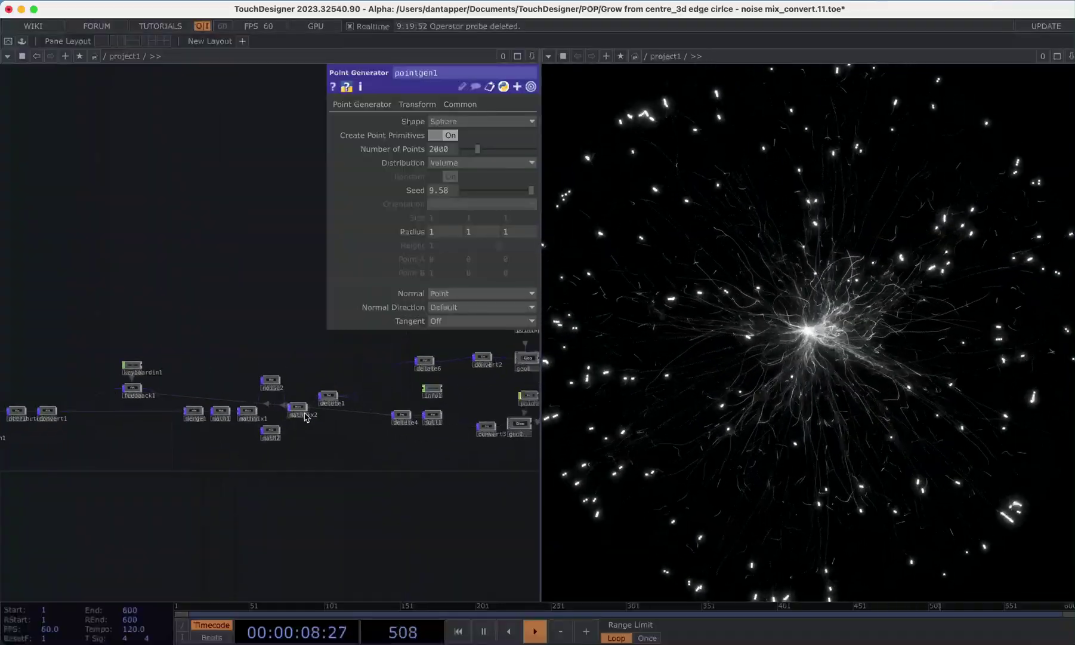
scroll(301, 411, "up", 5)
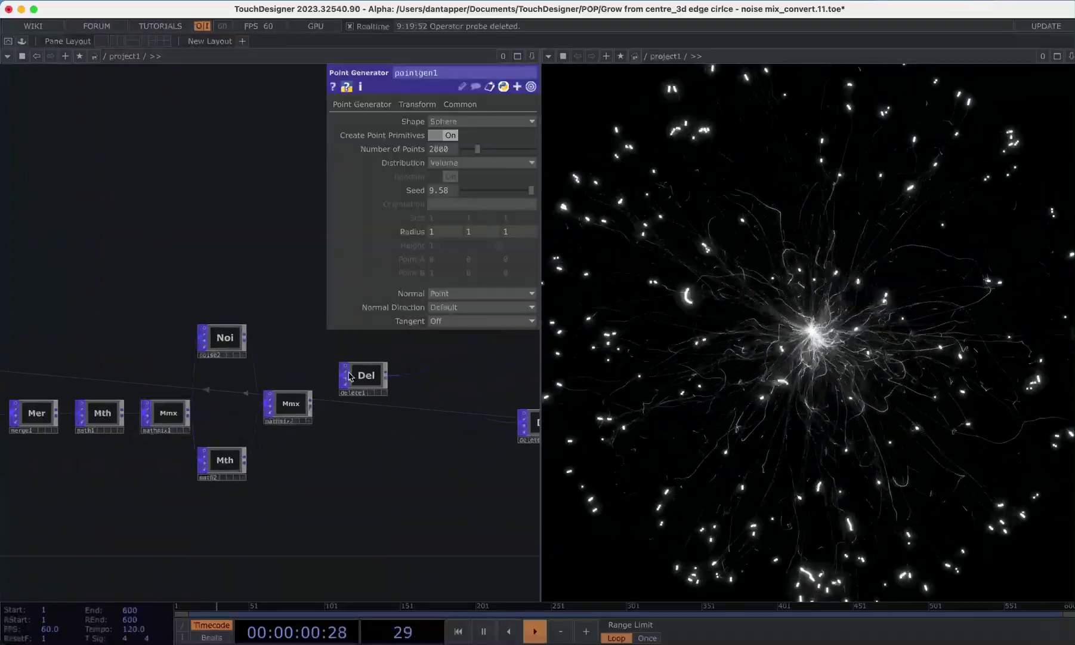
left_click(350, 376)
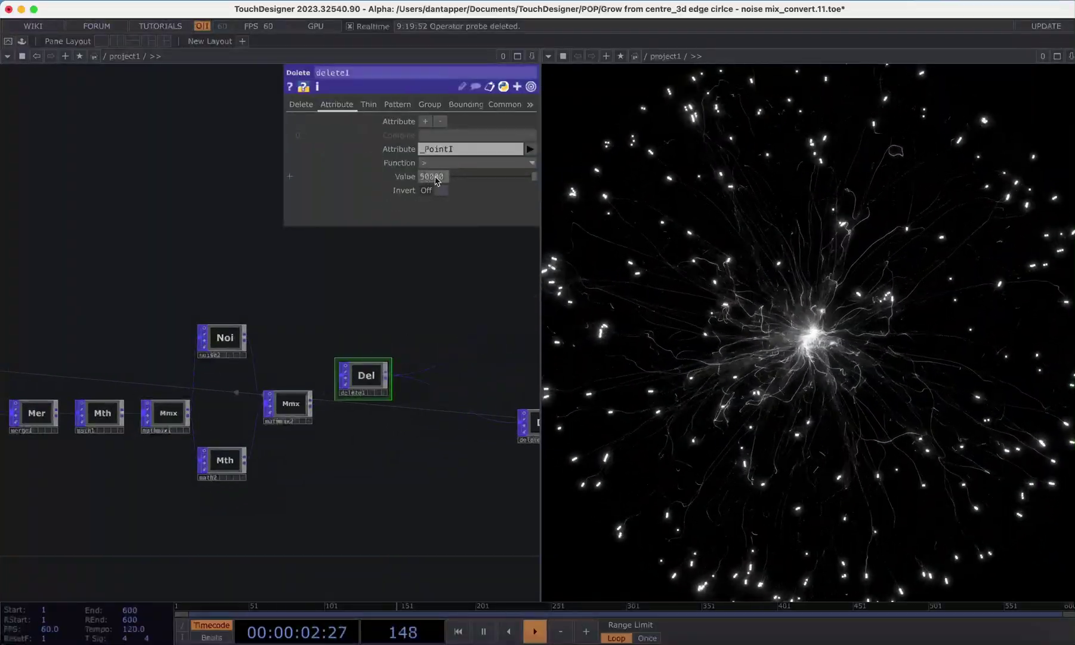
left_click(436, 177)
type("200000")
key("Return")
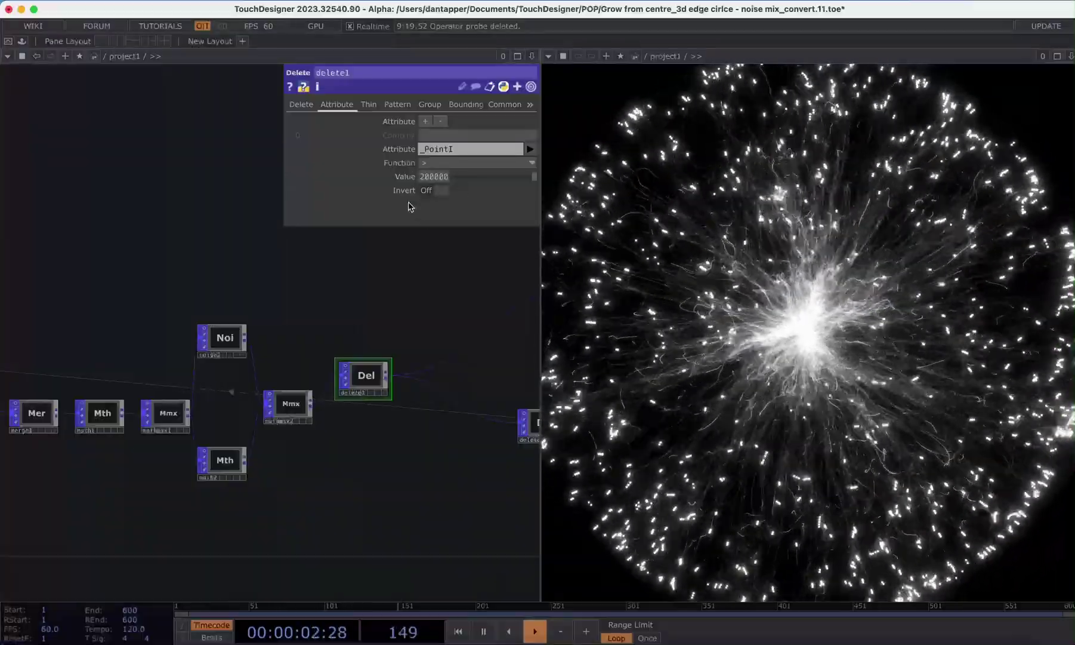
Step: Read the num_points channel of info1 up close to check the point count
scroll(358, 362, "up", 5)
scroll(357, 356, "up", 2)
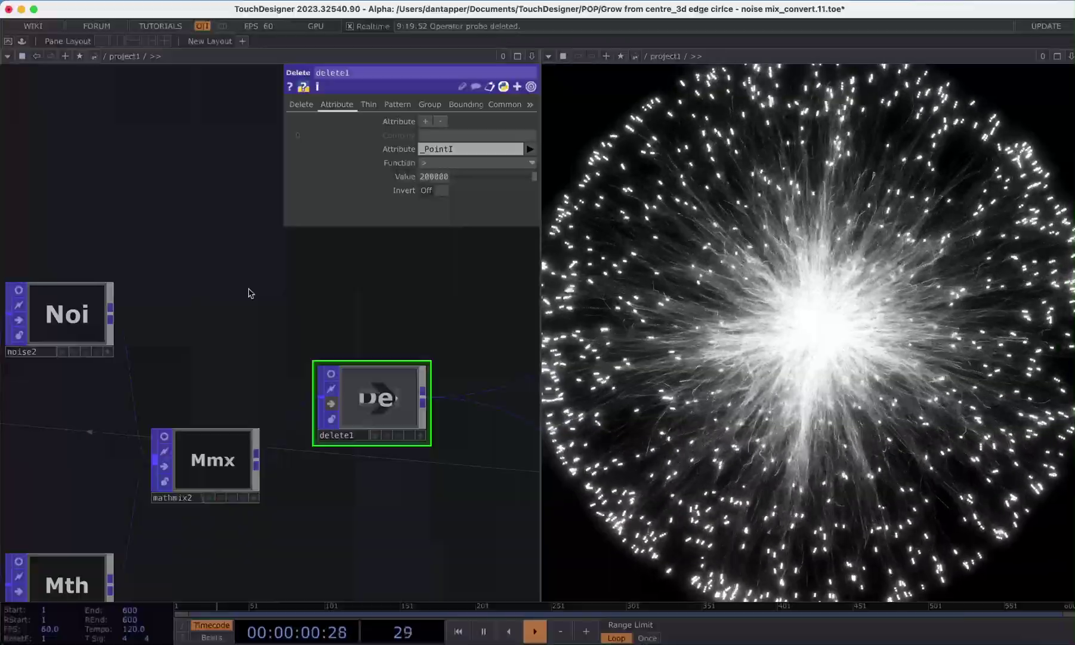
scroll(249, 290, "down", 10)
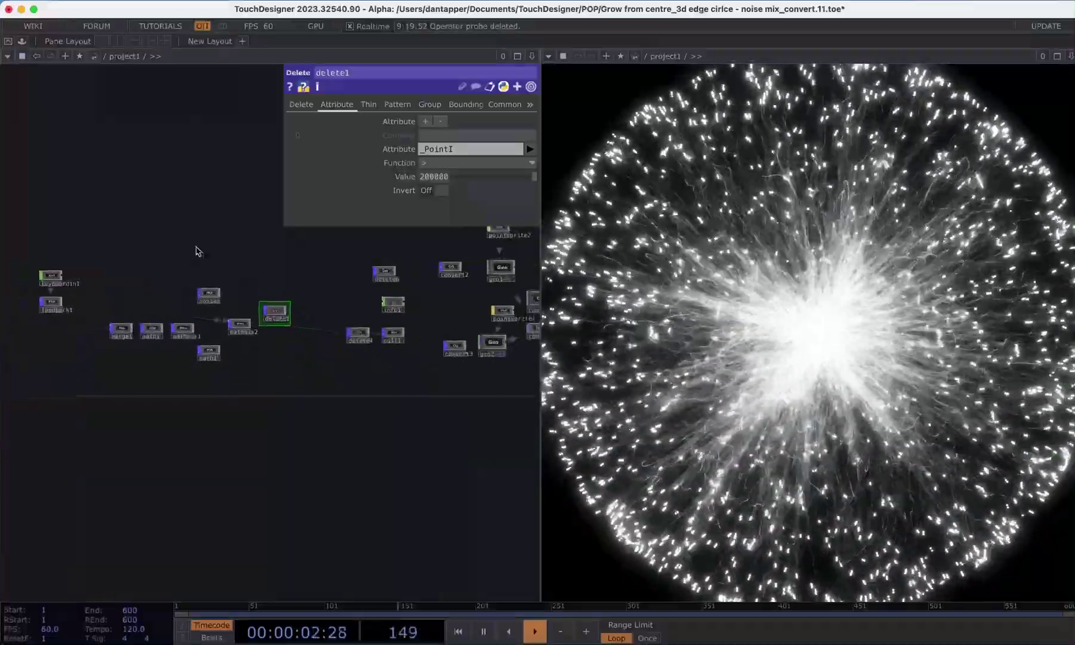
scroll(418, 315, "up", 10)
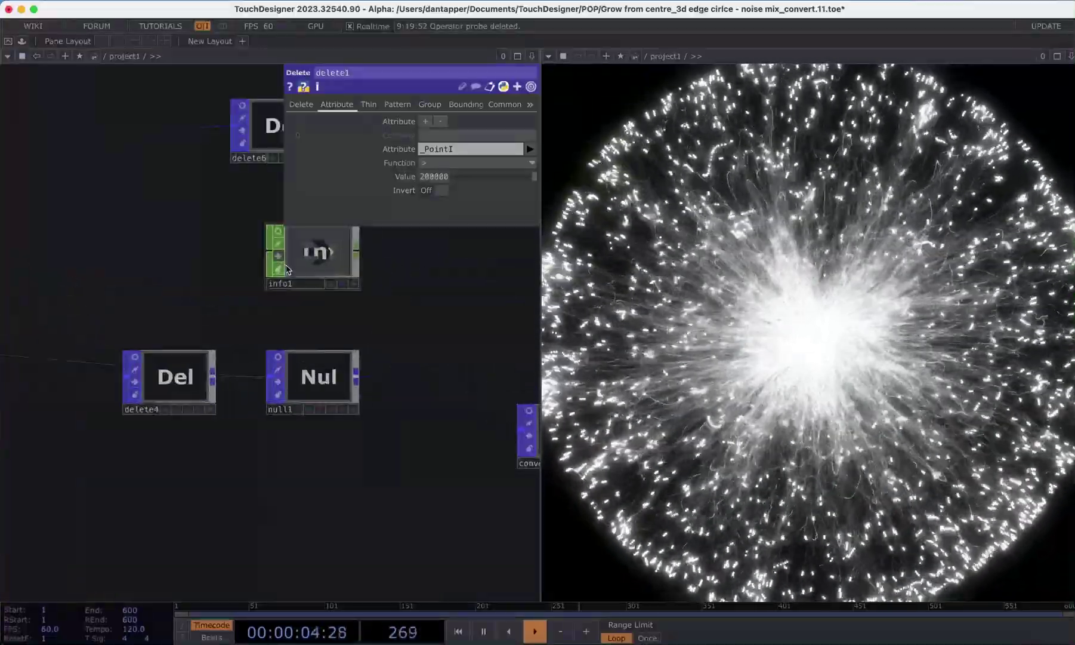
left_click(277, 243)
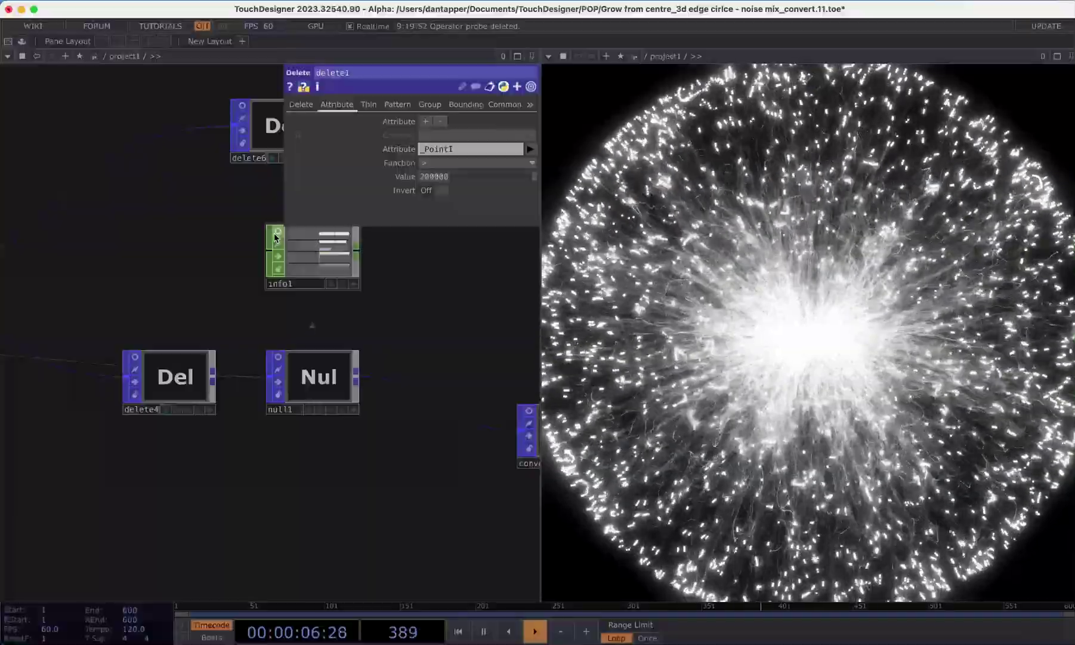
scroll(370, 254, "up", 10)
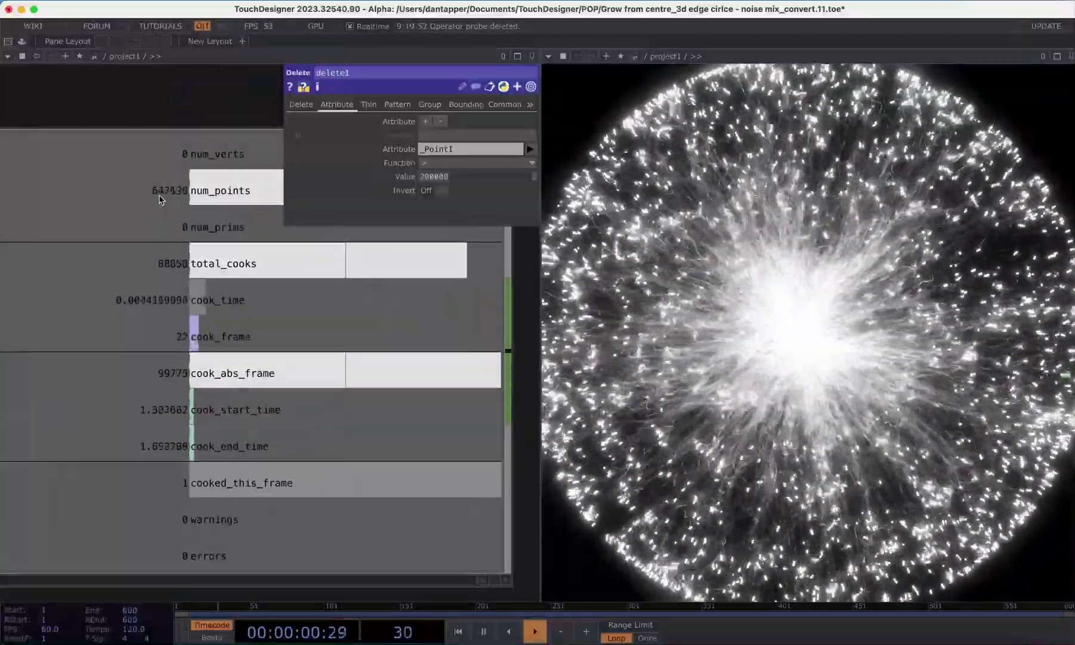
scroll(162, 203, "down", 10)
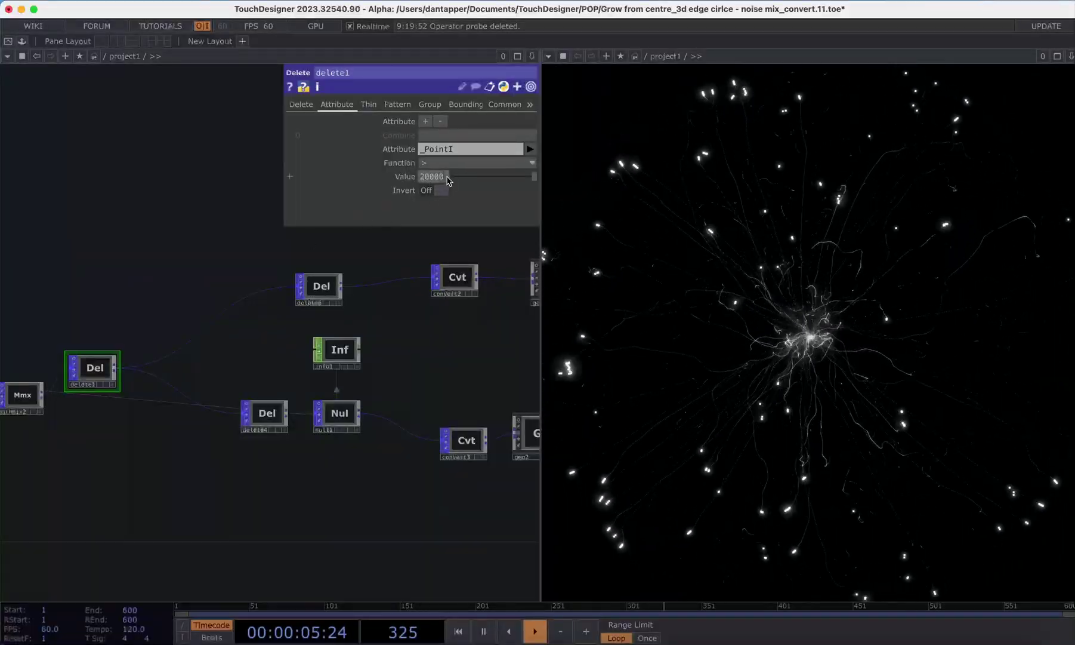
Step: Try a _PointI value of 10000 in delete1, settle on 100000 and hide the parameters
left_click_drag(449, 181, 421, 182)
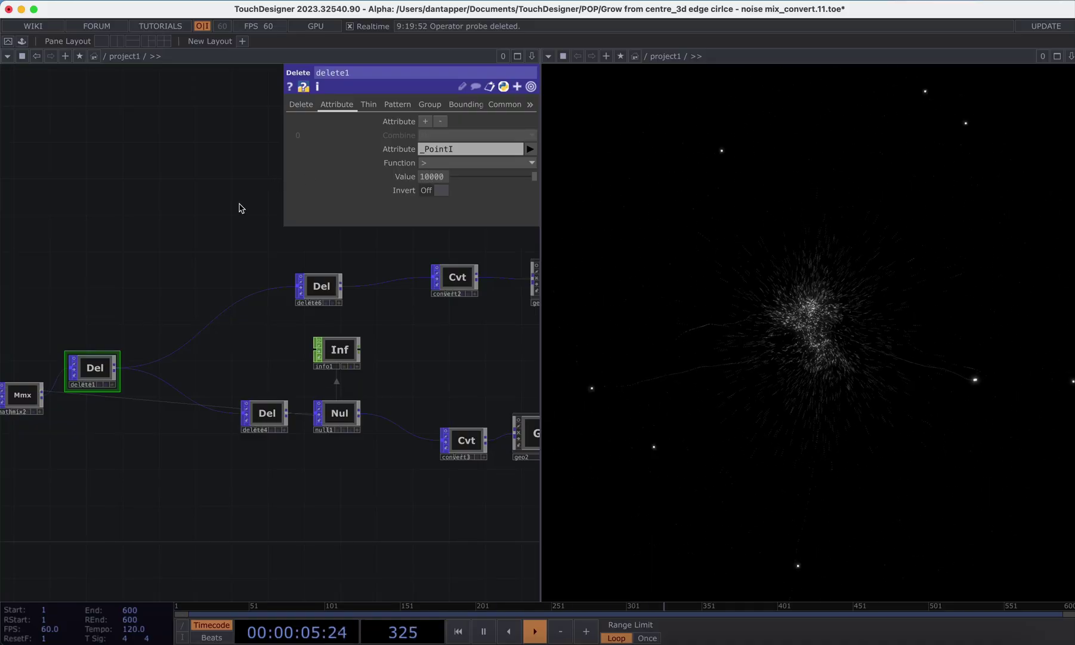
left_click(431, 177)
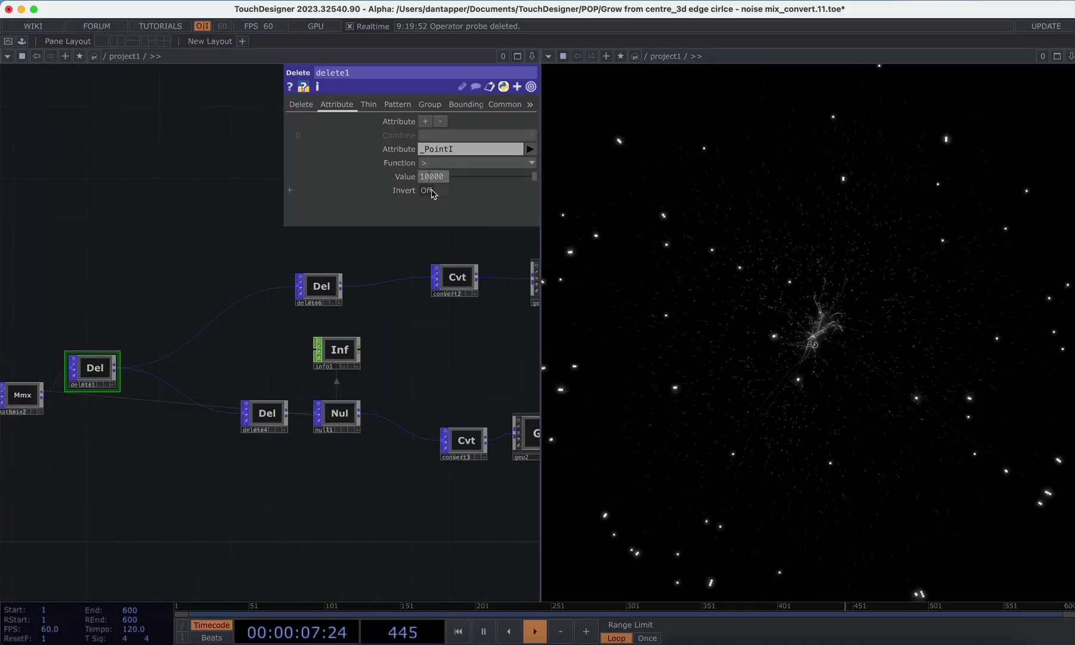
type("0")
key("Return")
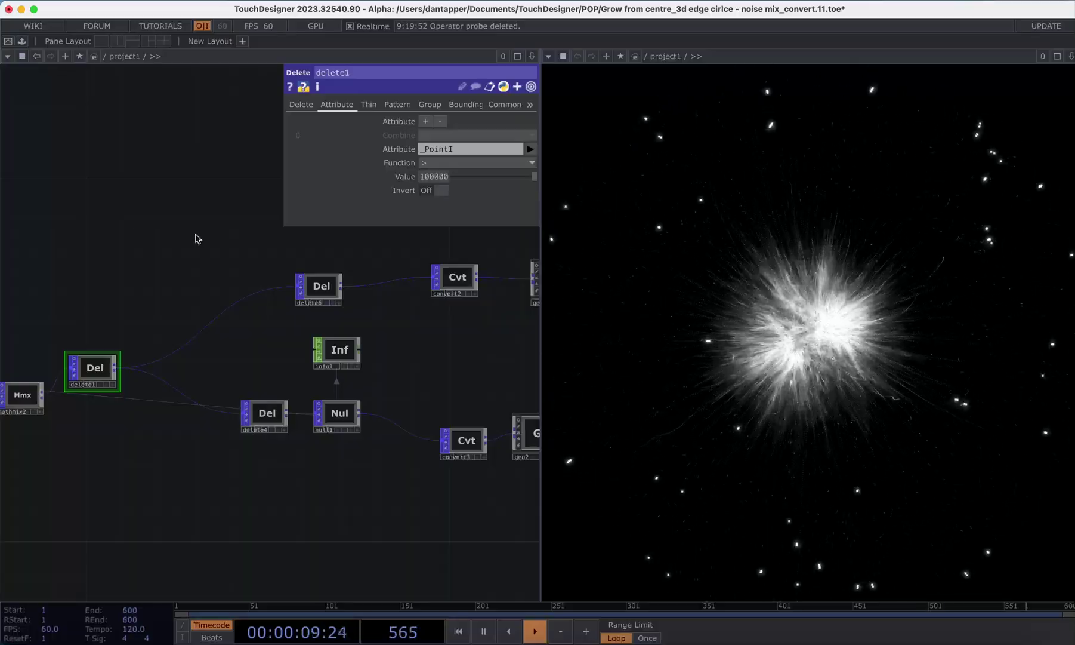
key("p")
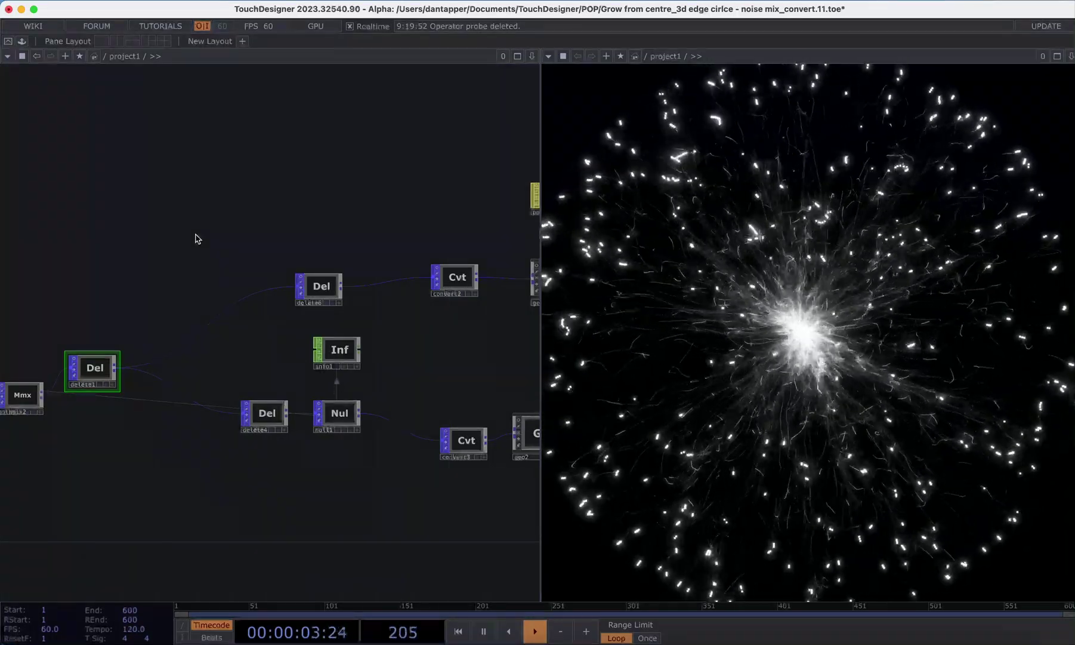
Step: Add the showCooks tool from the palette to the empty area above the point generator chain and hide the palette
scroll(198, 239, "down", 8)
left_click_drag(142, 225, 334, 219)
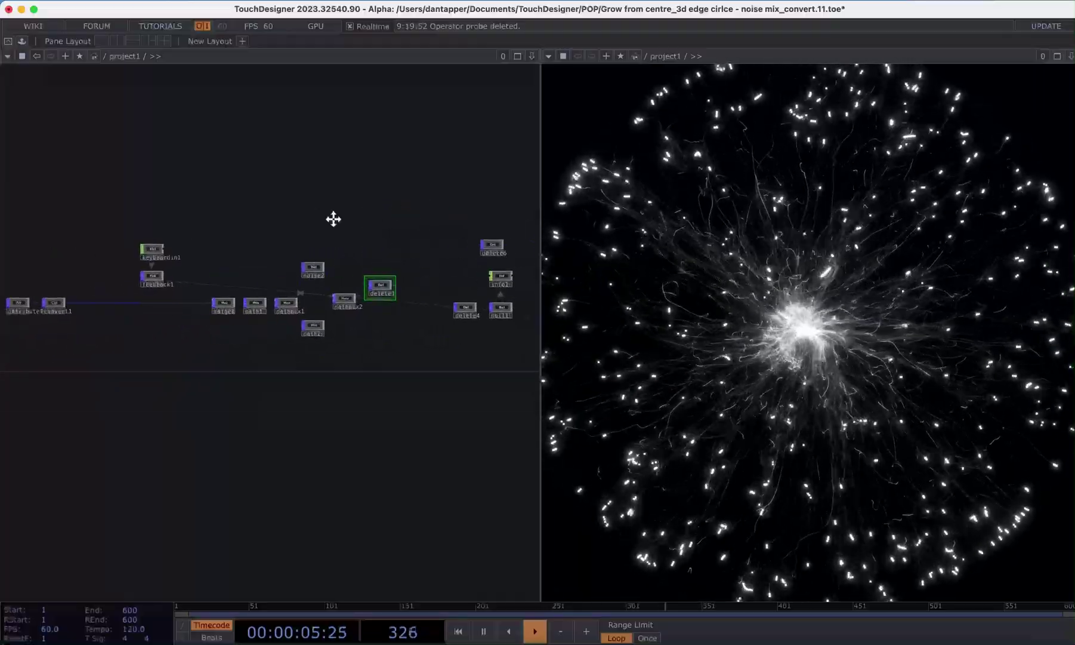
scroll(334, 219, "left", 5)
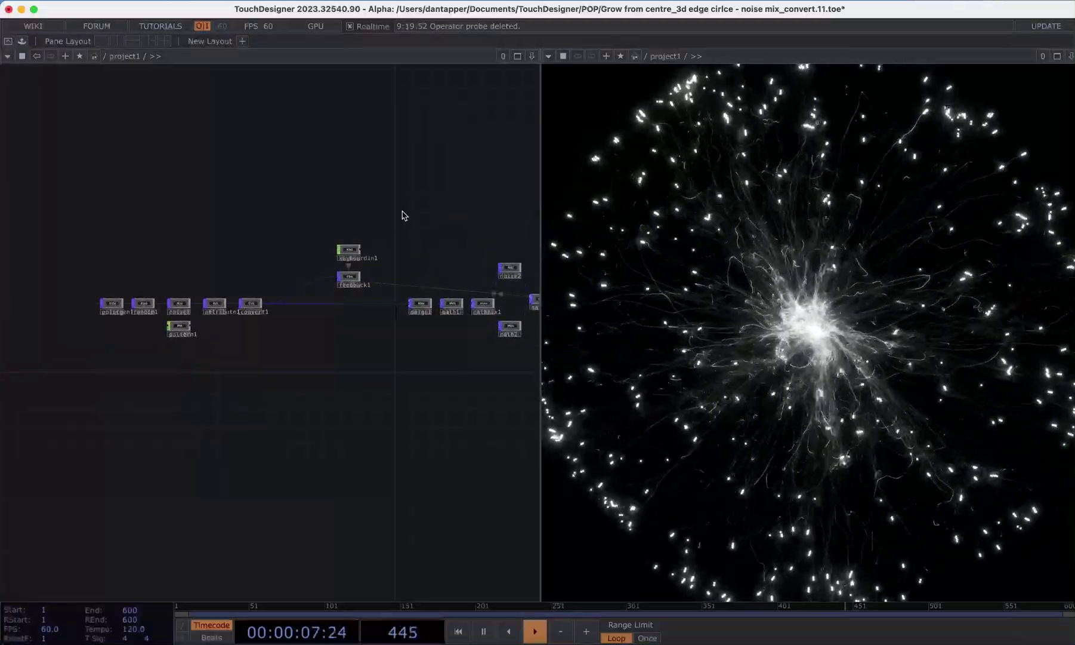
scroll(192, 185, "right", 5)
scroll(151, 179, "left", 3)
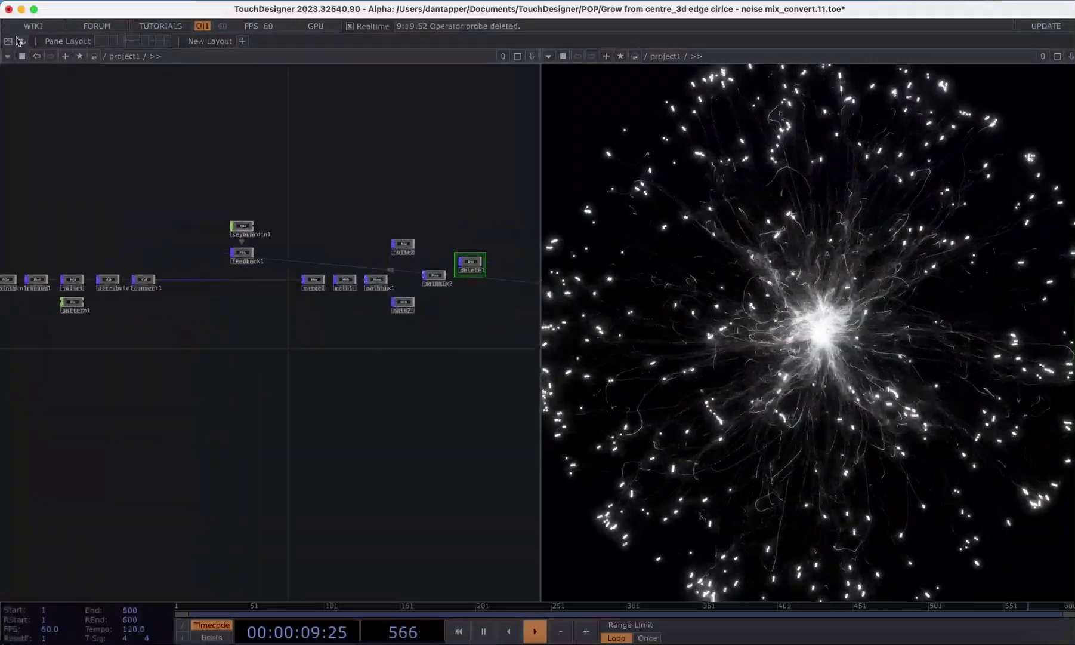
left_click(20, 40)
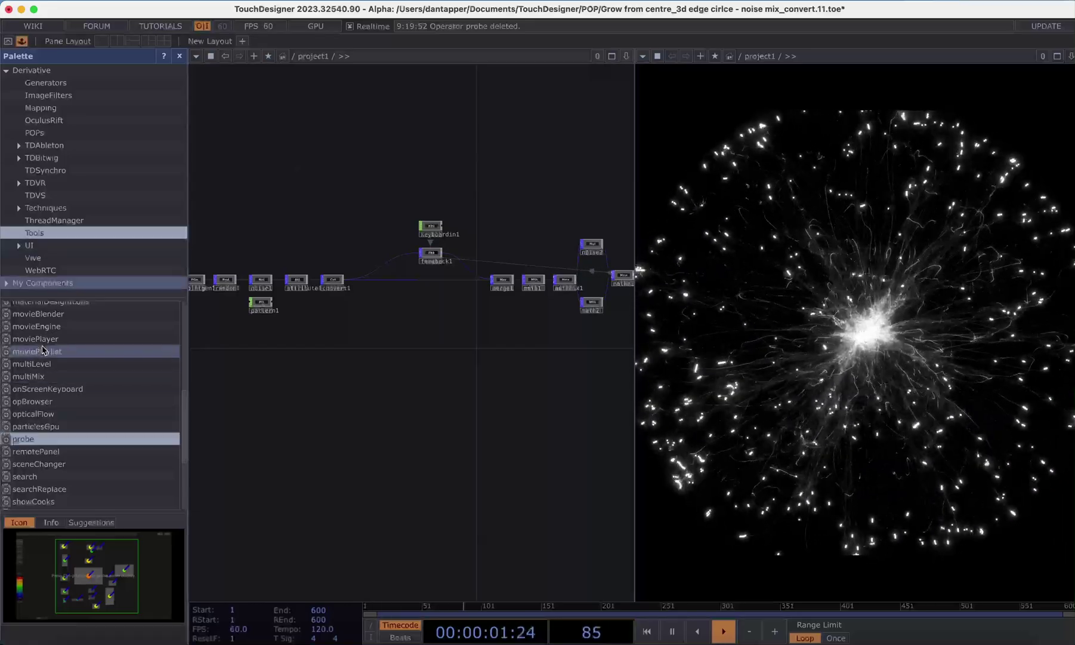
left_click_drag(34, 502, 266, 188)
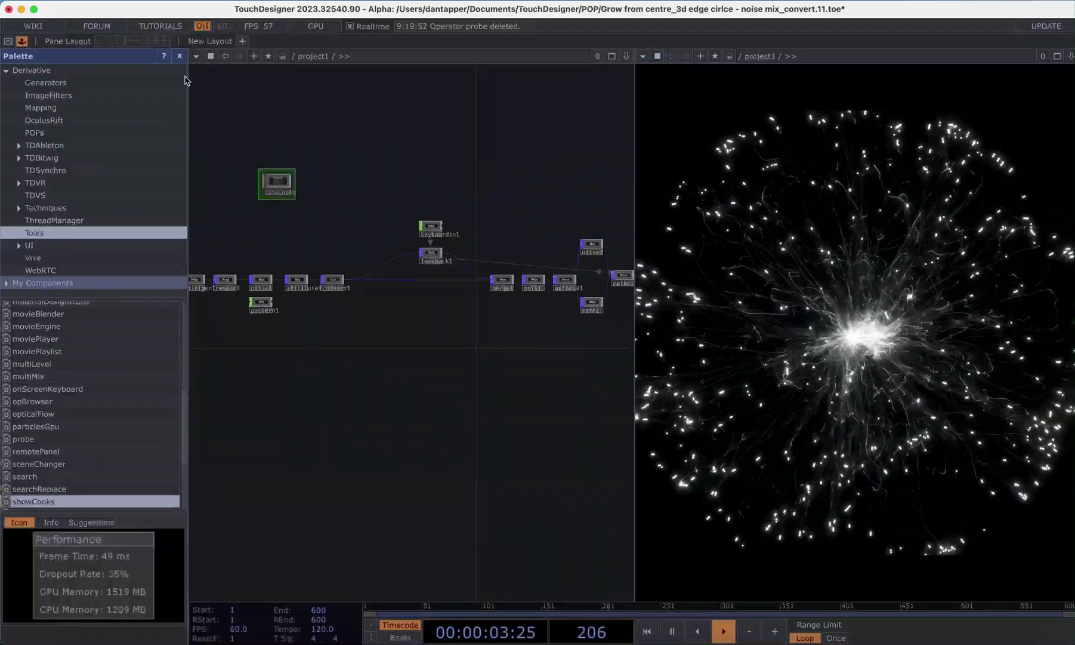
left_click(179, 55)
Step: Examine the showCooks performance readout up close and check the number of points in pointgen1
scroll(82, 180, "up", 2)
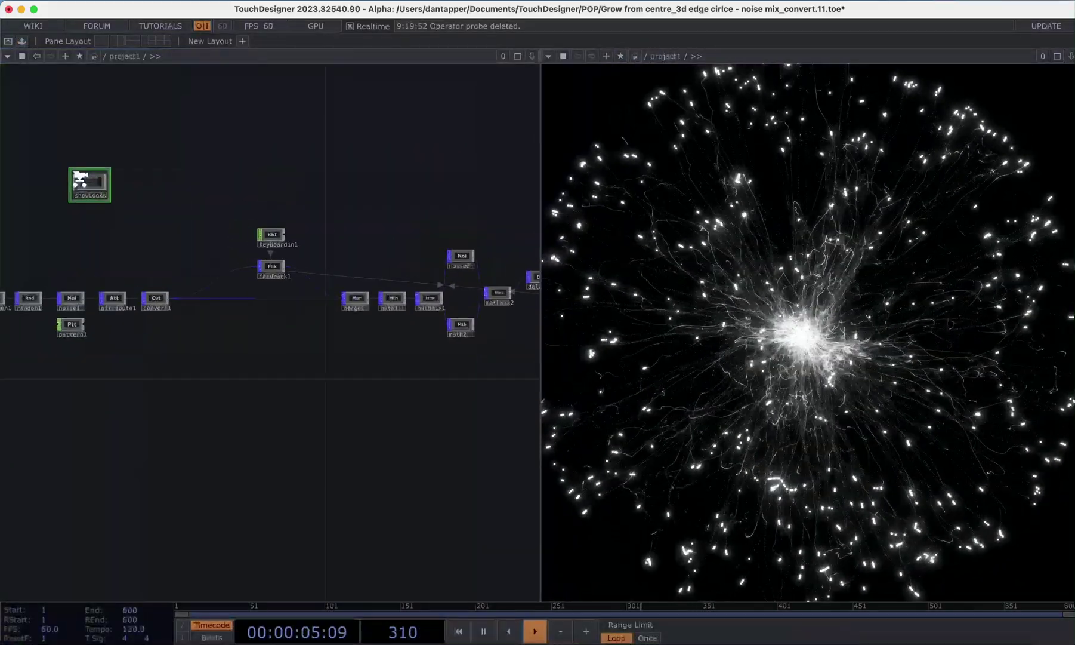
scroll(77, 178, "up", 5)
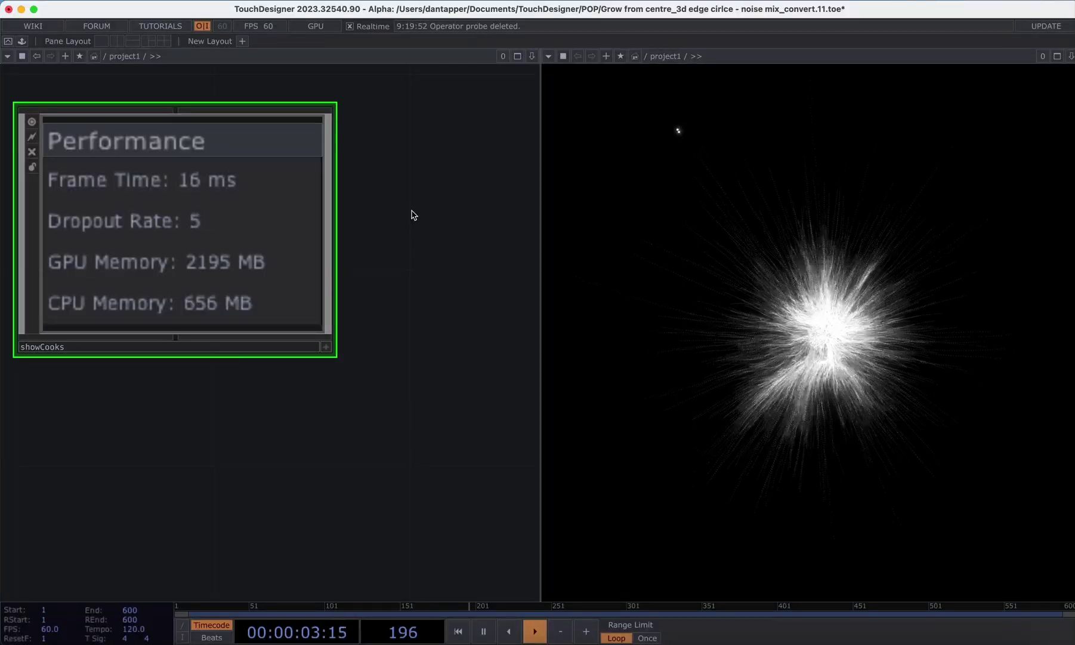
scroll(404, 239, "down", 10)
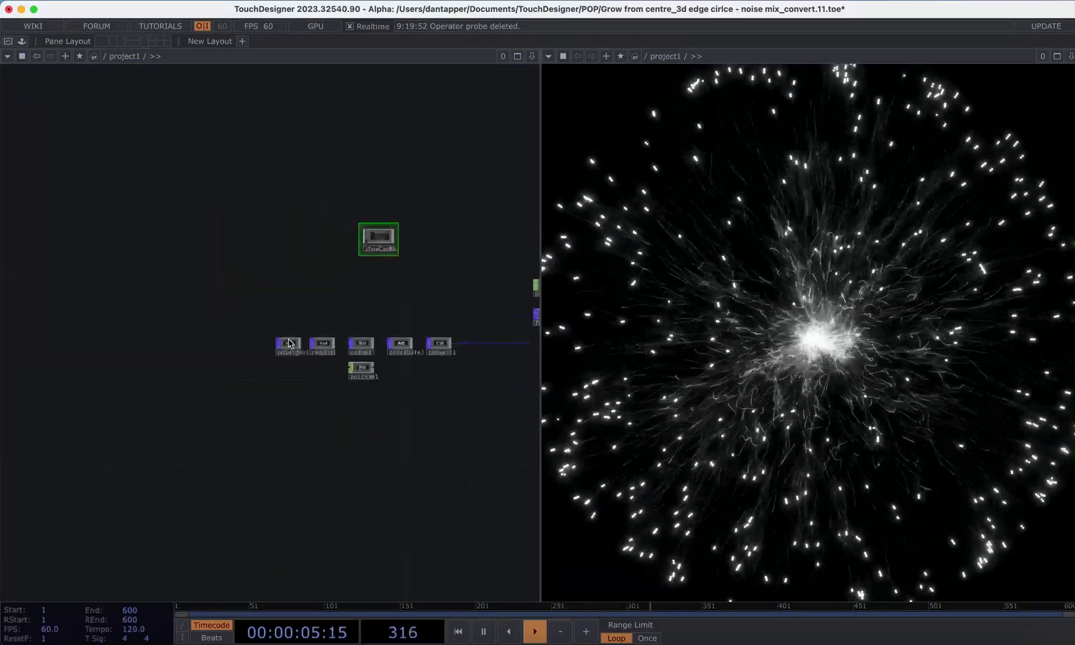
left_click(289, 343)
key("p")
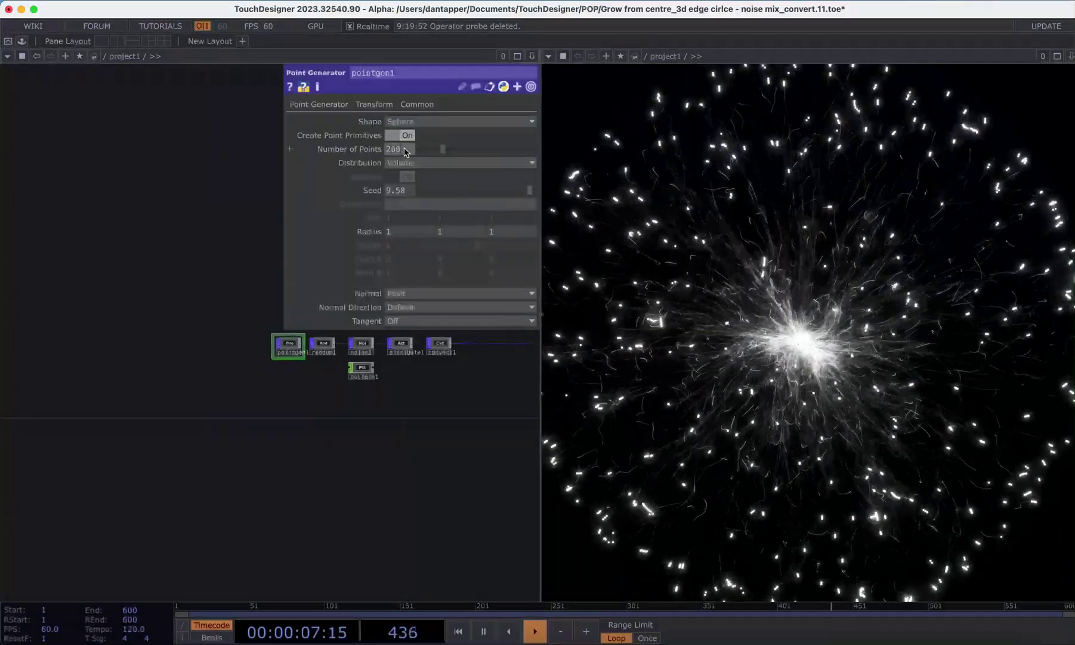
key("p")
scroll(411, 237, "up", 5)
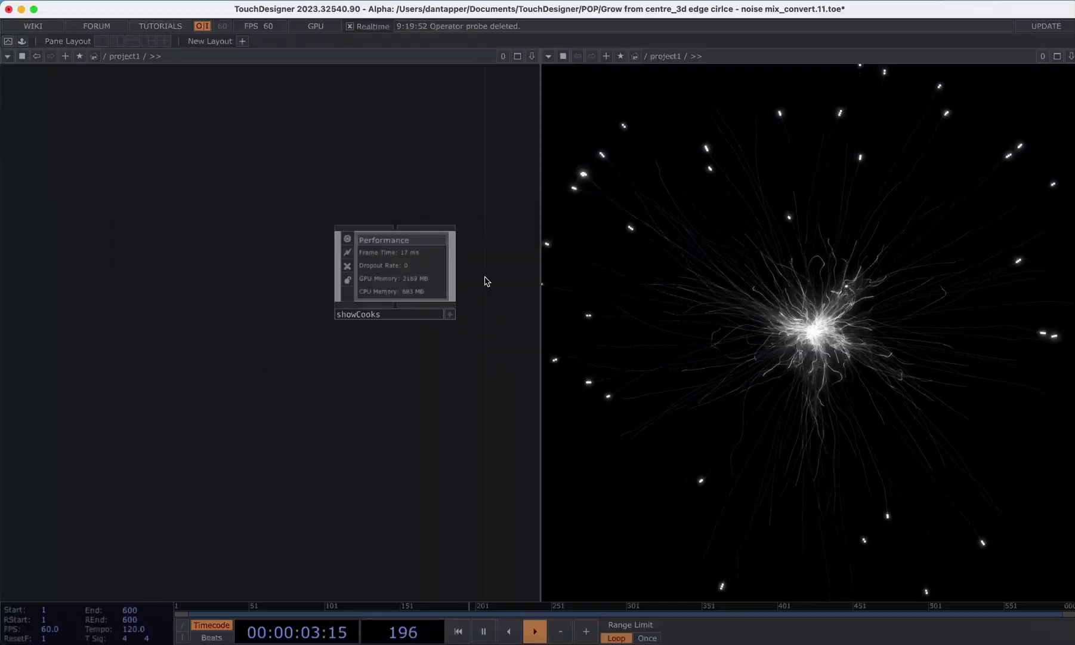
scroll(482, 256, "down", 5)
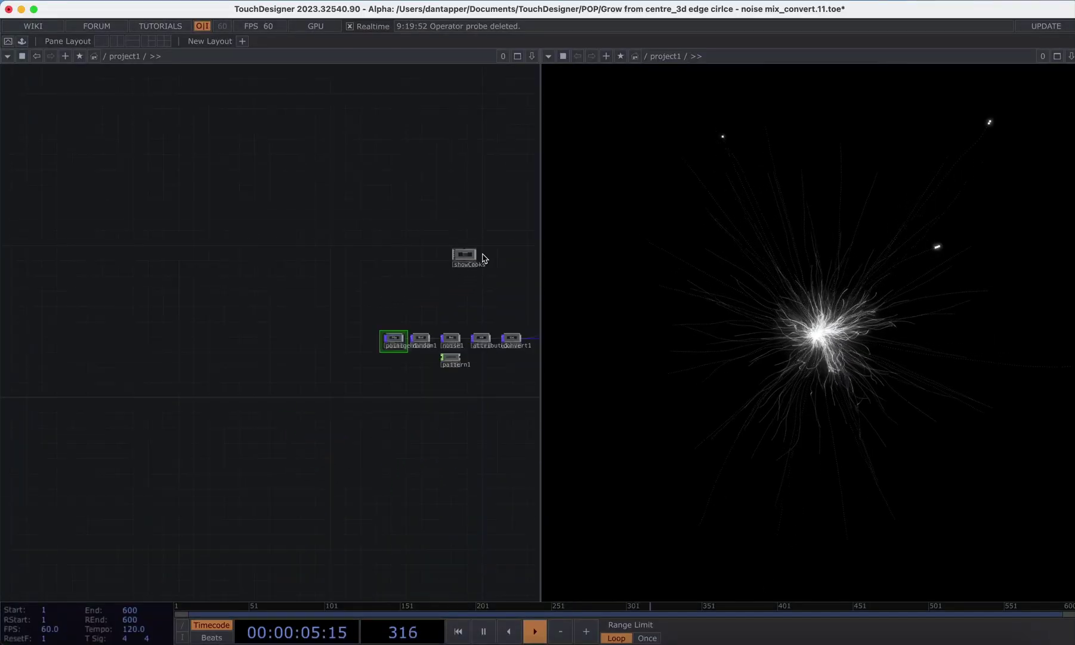
Step: Delete the showCooks component from the project1 network
left_click_drag(466, 256, 382, 256)
left_click(404, 257)
key("Delete")
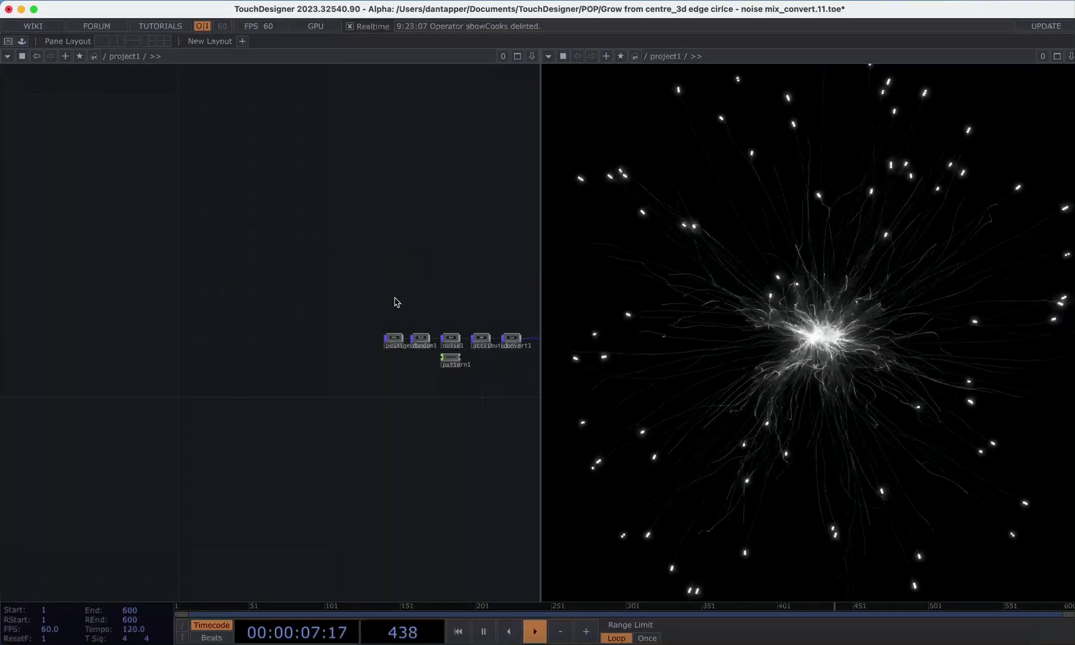
Step: Go up to the root network and read the frame time, dropout rate and memory figures in showCooks
scroll(395, 301, "down", 5)
scroll(395, 301, "up", 5)
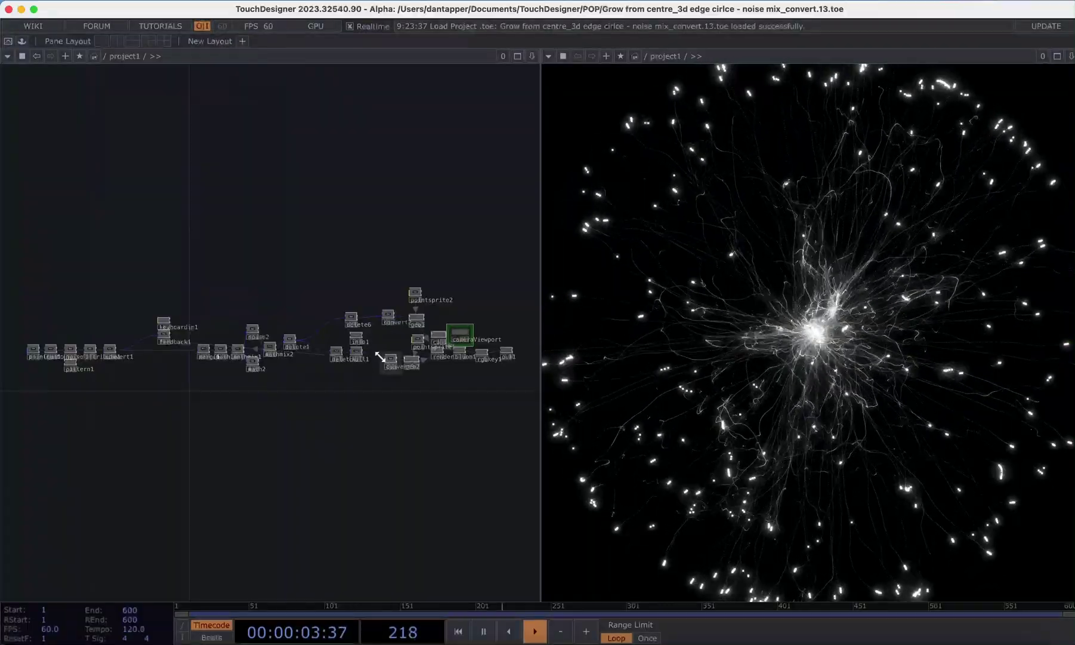
scroll(379, 356, "up", 5)
scroll(380, 357, "down", 4)
scroll(381, 357, "down", 3)
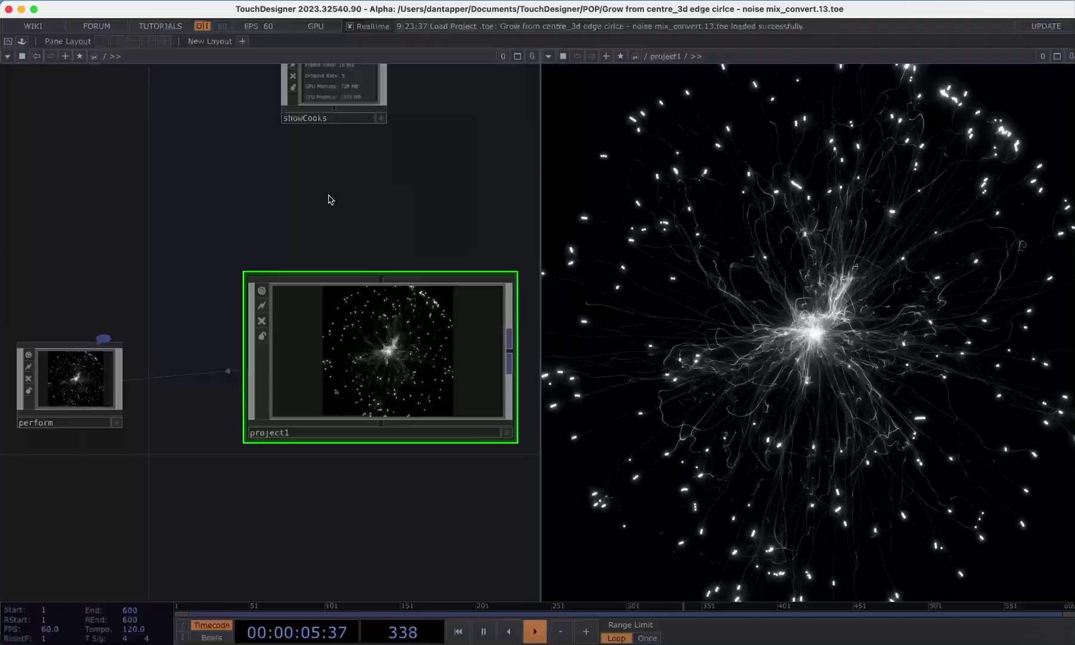
left_click_drag(329, 199, 322, 250)
scroll(341, 178, "up", 3)
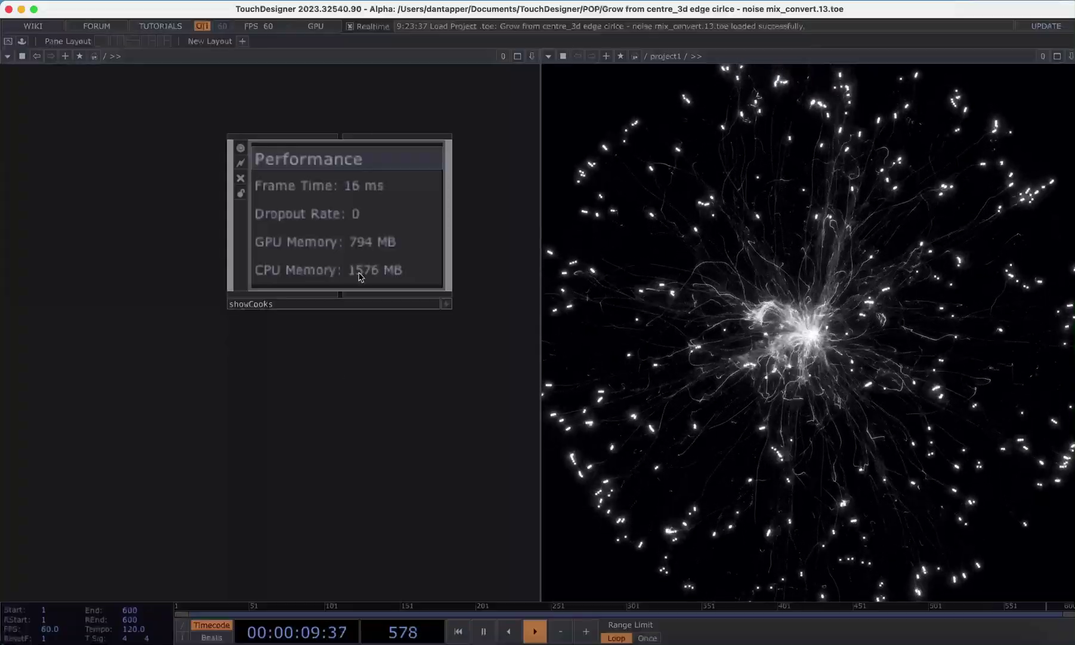
Step: Go back into project1 and examine the operator info of convert3 for its point counts and GPU memory
scroll(358, 364, "down", 5)
scroll(334, 382, "up", 5)
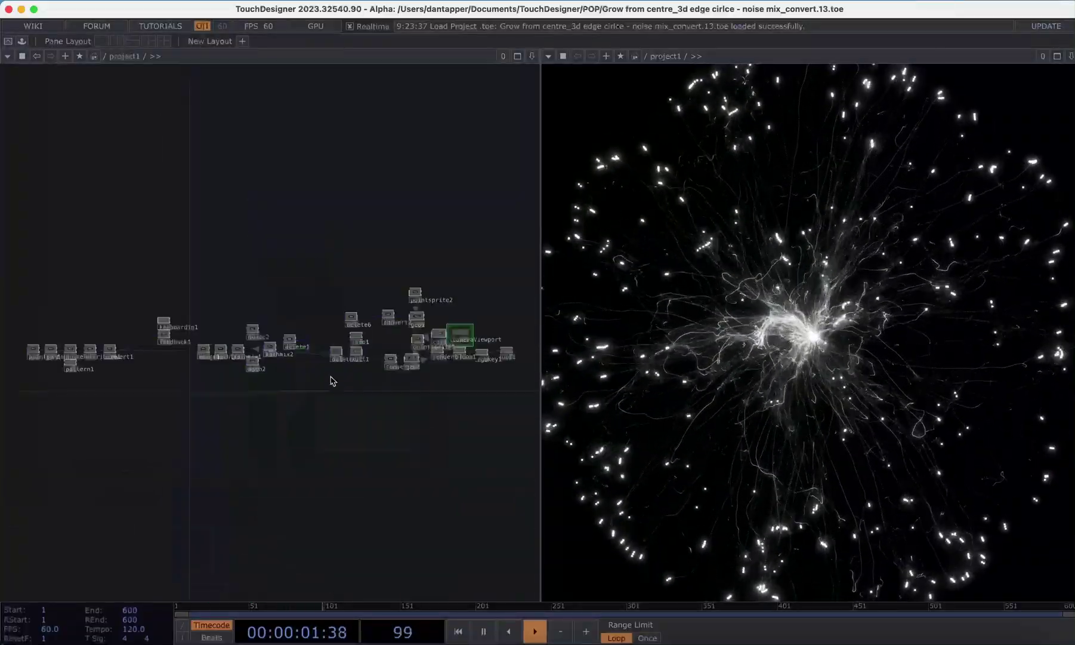
scroll(406, 322, "up", 5)
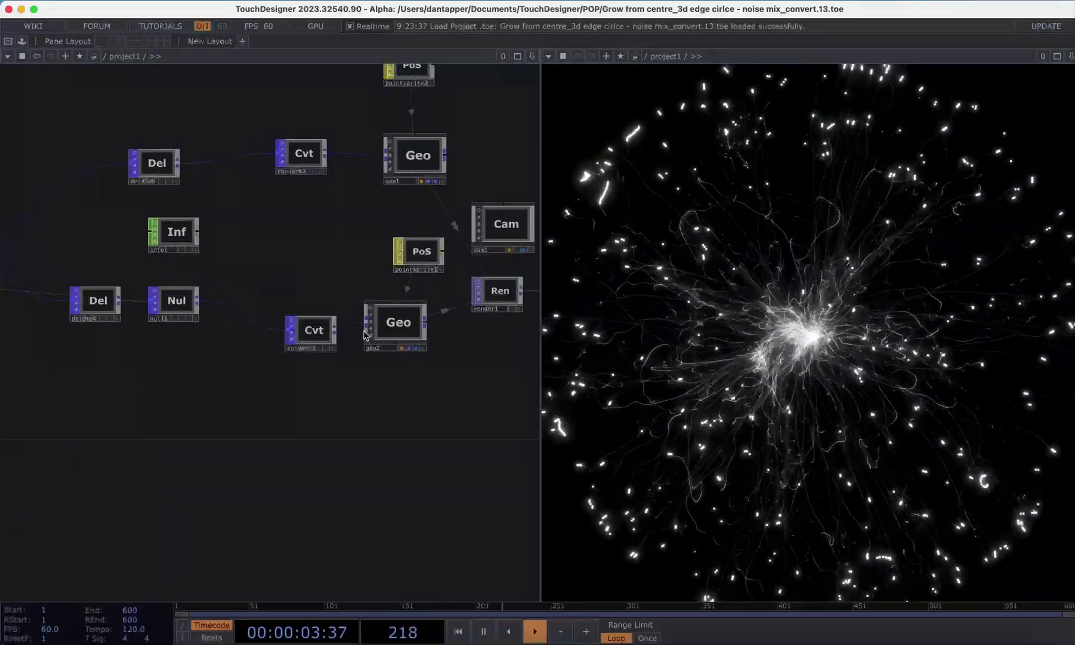
right_click(320, 332)
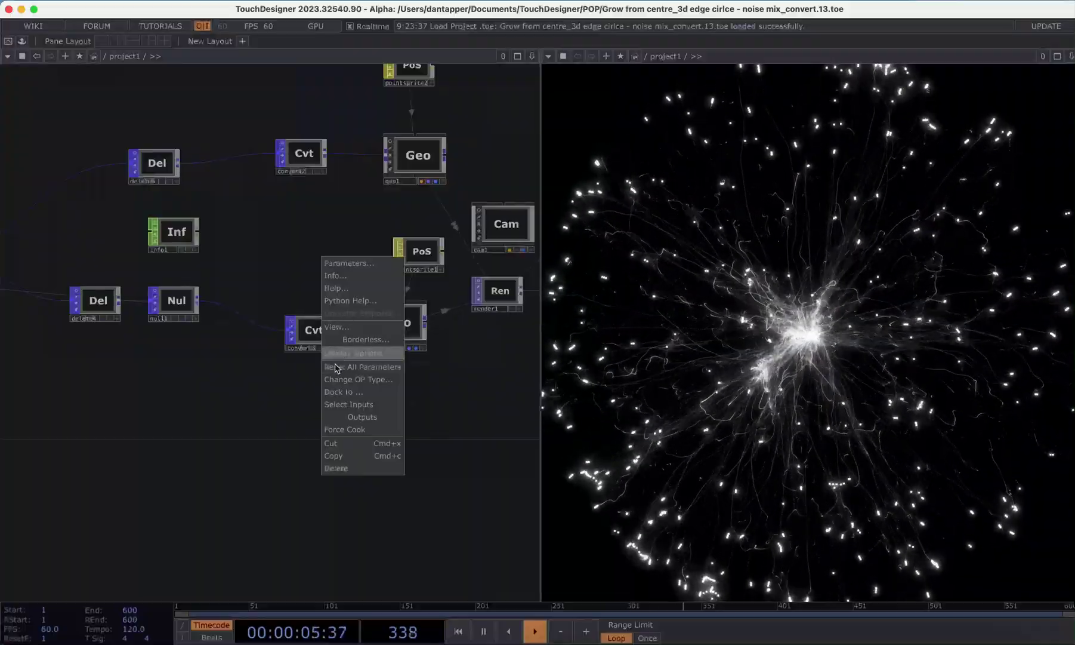
left_click(335, 276)
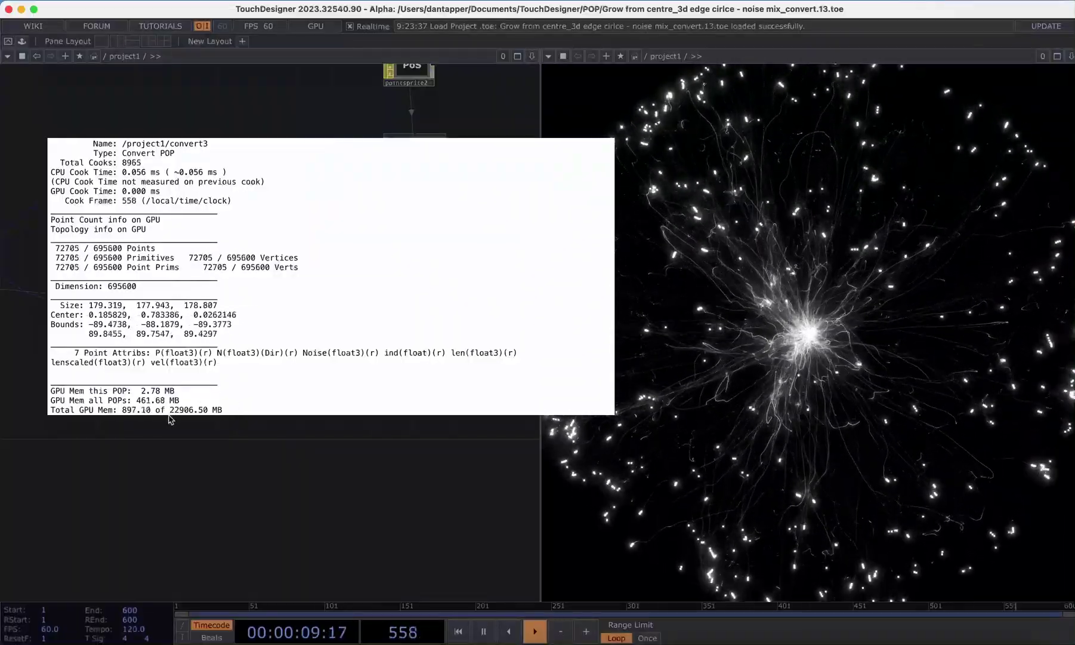
scroll(292, 497, "down", 10)
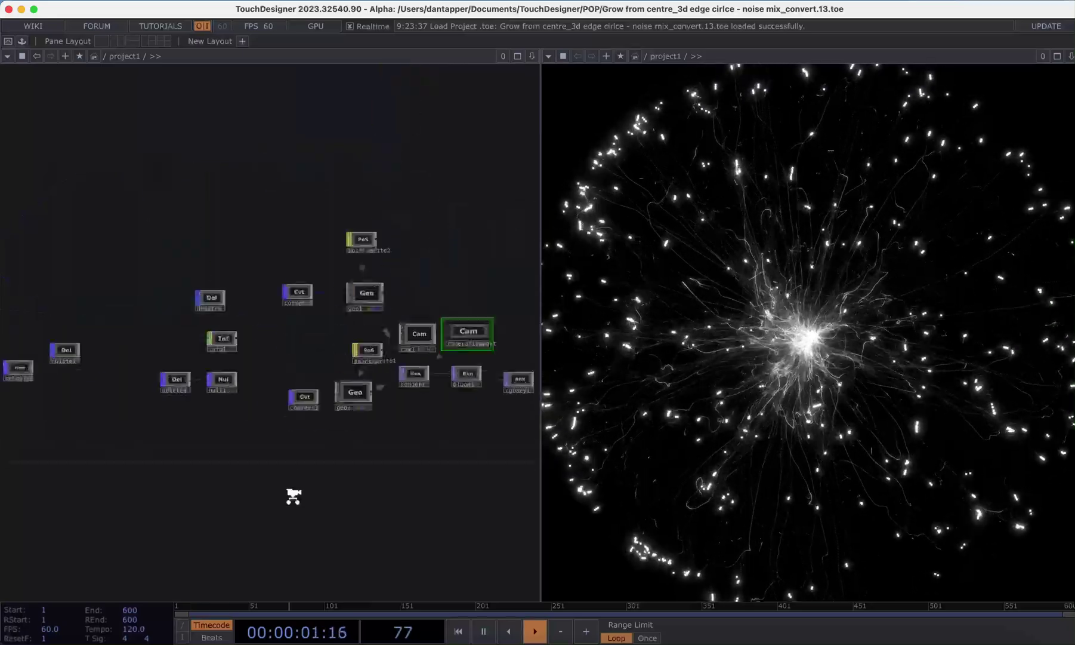
left_click_drag(368, 338, 367, 151)
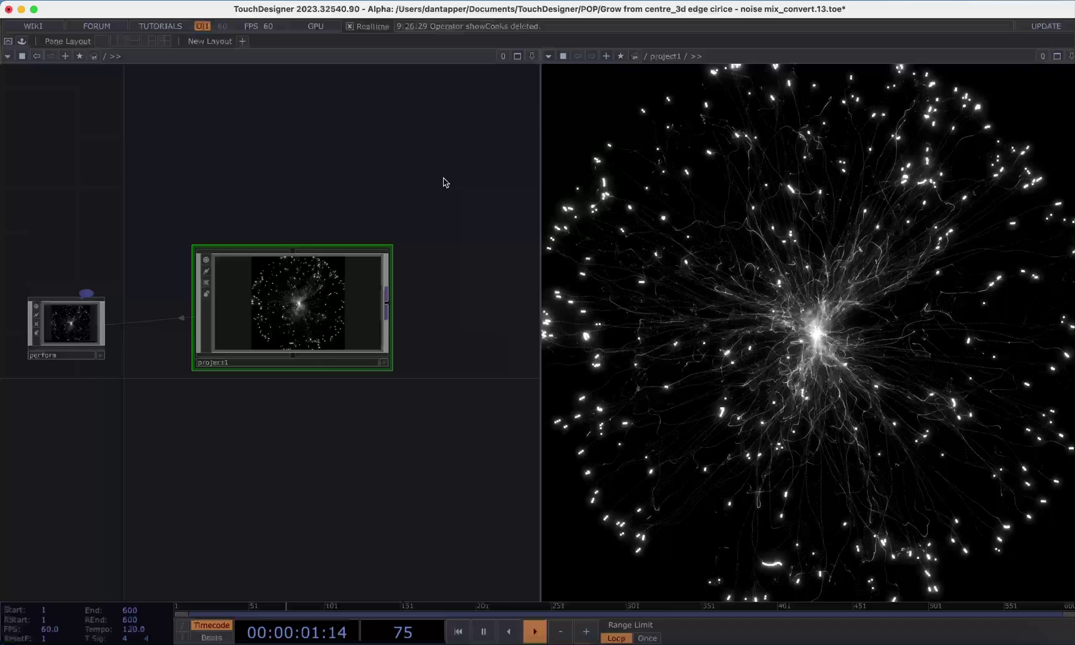
key("i")
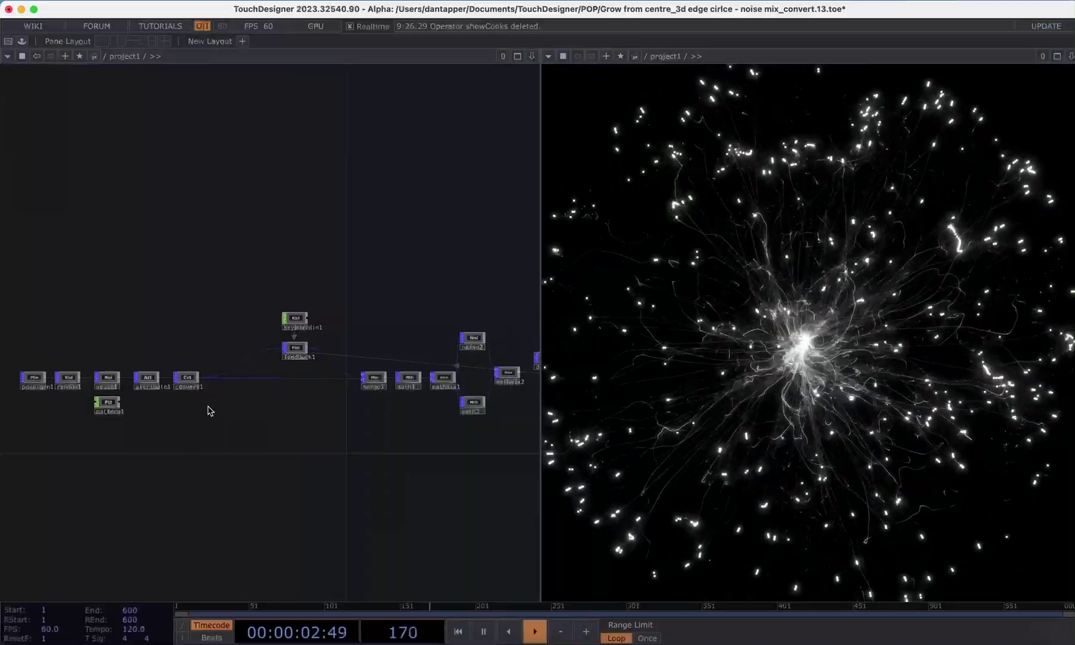
scroll(209, 410, "down", 10)
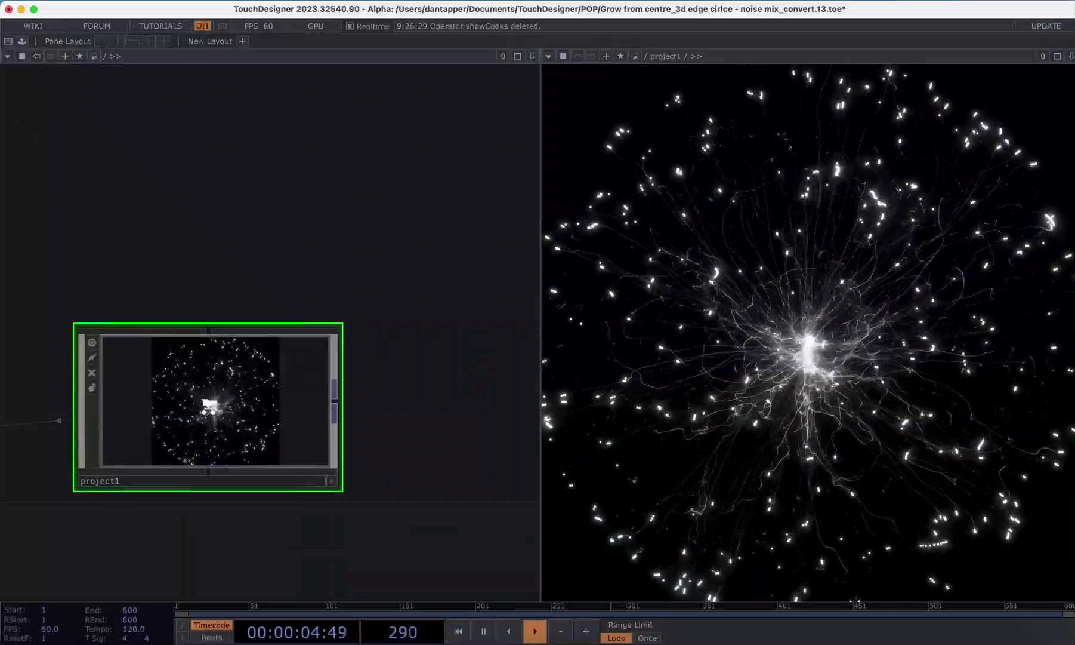
left_click_drag(213, 309, 359, 253)
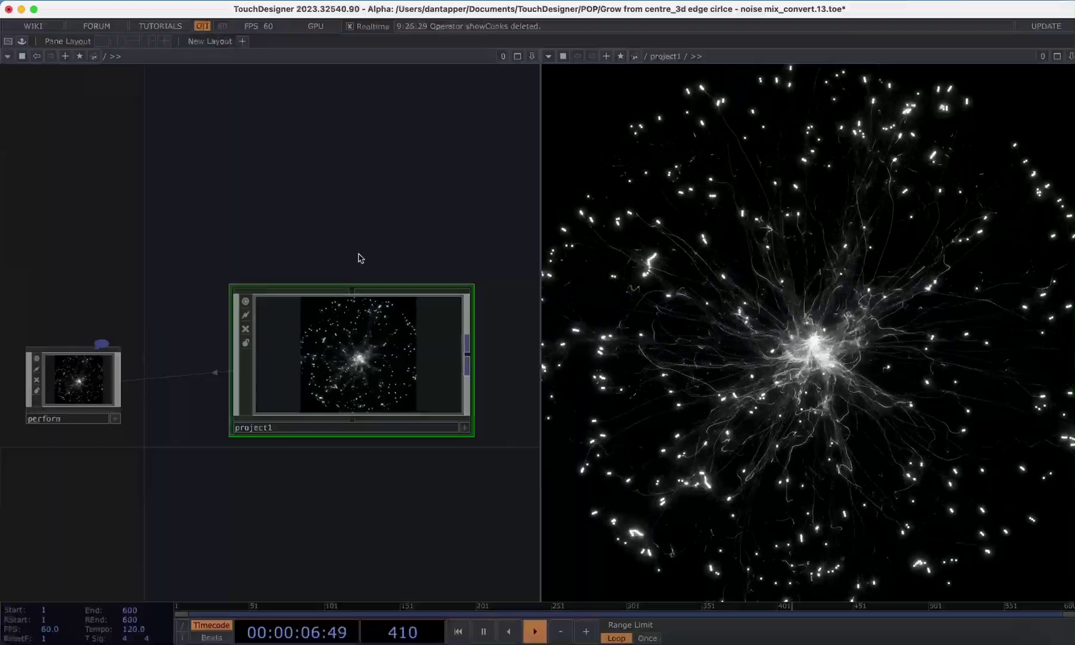